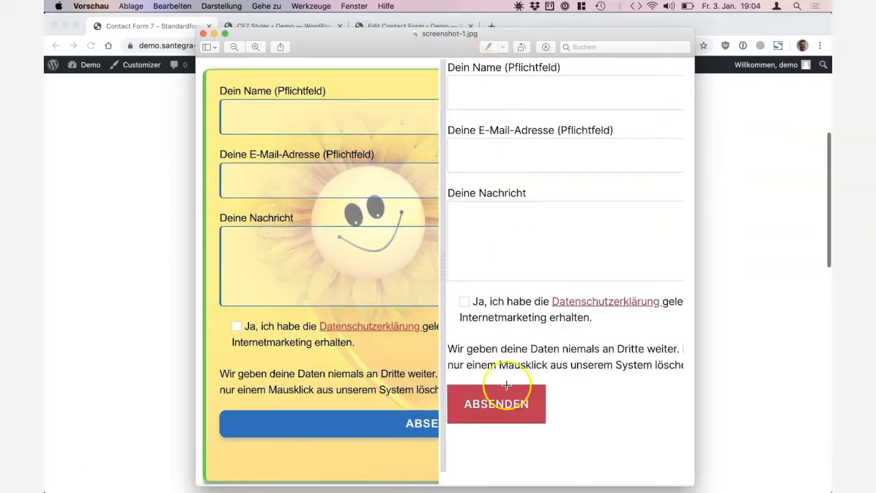
Examine the unstyled contact form on its page and its template code in the contact form editor, including the acceptance-datenschutz block.
{"action": "left_click", "coordinate": [758, 248]}
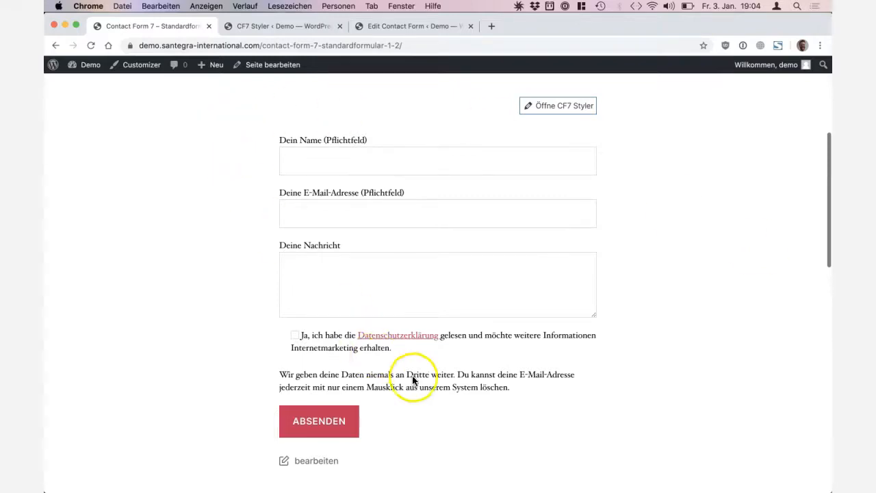
{"action": "left_click_drag", "start_coordinate": [528, 388], "coordinate": [272, 137]}
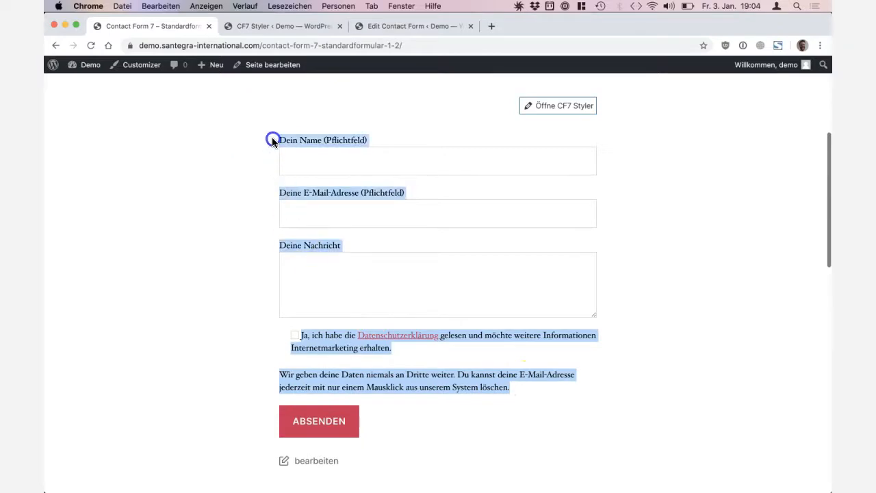
{"action": "left_click", "coordinate": [273, 141]}
{"action": "left_click", "coordinate": [383, 26]}
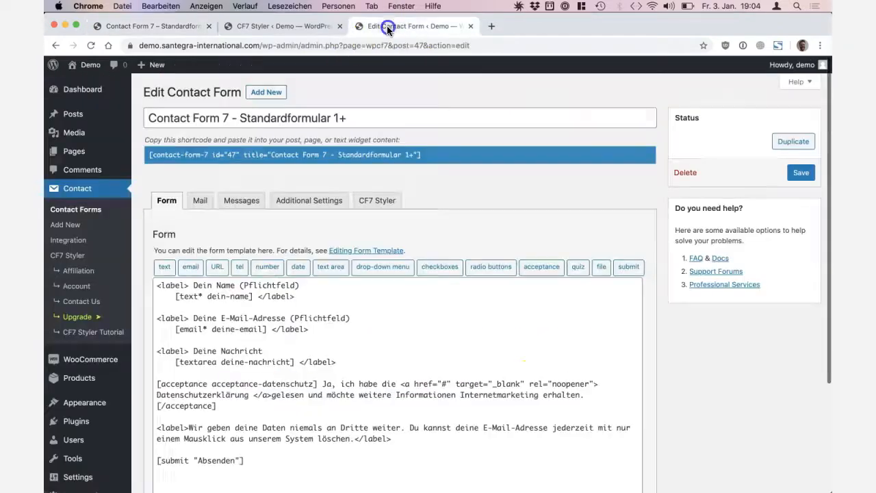
{"action": "scroll", "coordinate": [304, 241], "scroll_direction": "down", "scroll_amount": 1}
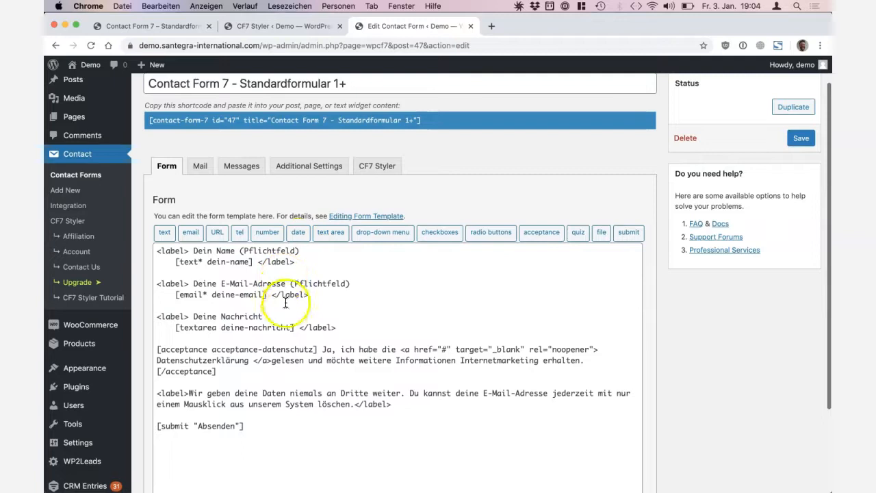
{"action": "left_click_drag", "start_coordinate": [221, 371], "coordinate": [159, 347]}
{"action": "left_click", "coordinate": [159, 347]}
{"action": "scroll", "coordinate": [162, 346], "scroll_direction": "up", "scroll_amount": 1}
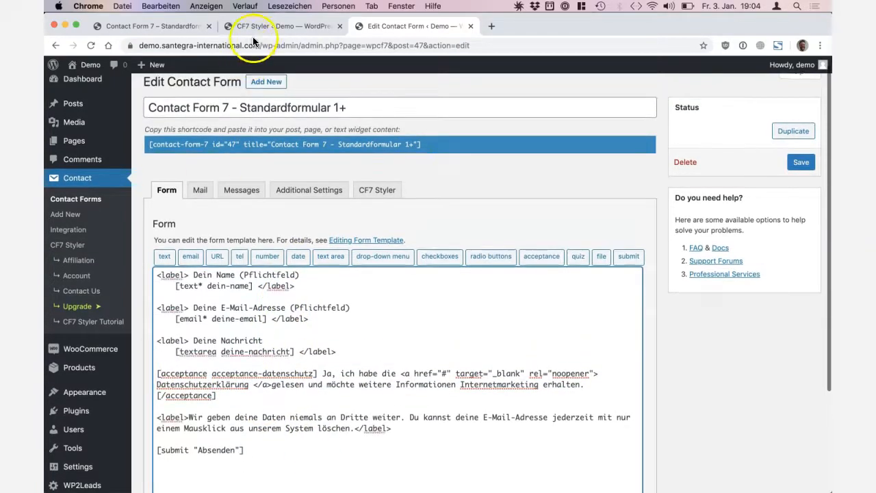
{"action": "left_click", "coordinate": [255, 28]}
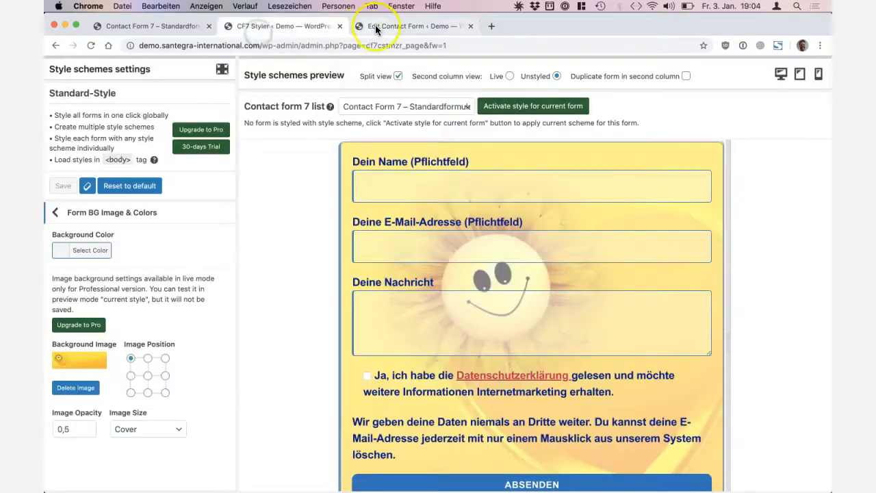
Open CF7 Styler from the Contact Form 7 – Standardformular 1+ page and expand the styler to full-screen view.
{"action": "left_click", "coordinate": [192, 27]}
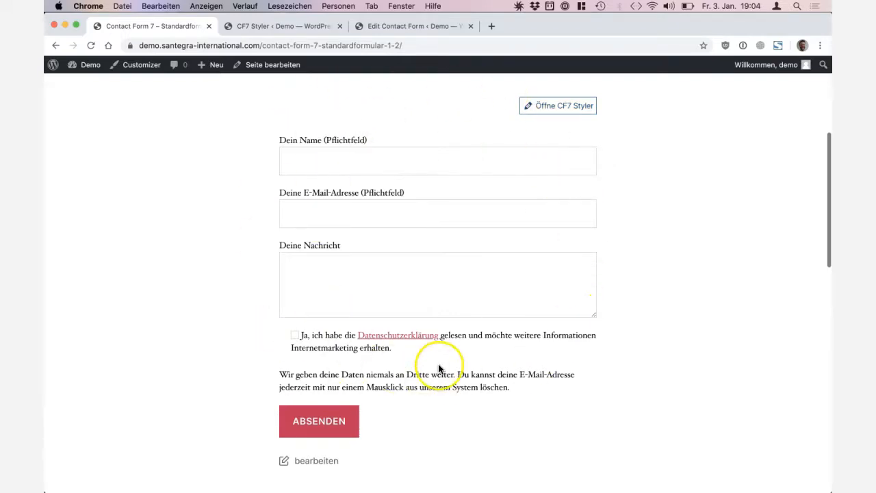
{"action": "scroll", "coordinate": [438, 364], "scroll_direction": "up", "scroll_amount": 5}
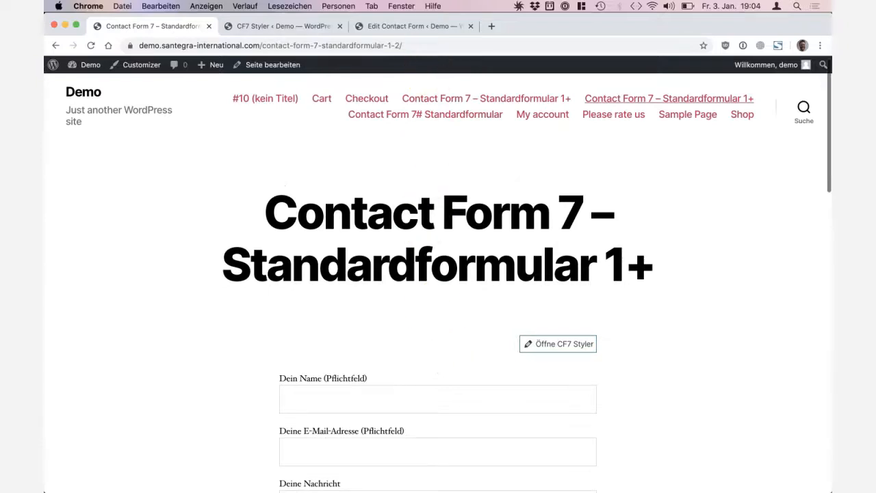
{"action": "scroll", "coordinate": [431, 189], "scroll_direction": "down", "scroll_amount": 5}
{"action": "scroll", "coordinate": [432, 190], "scroll_direction": "up", "scroll_amount": 1}
{"action": "left_click", "coordinate": [541, 108]}
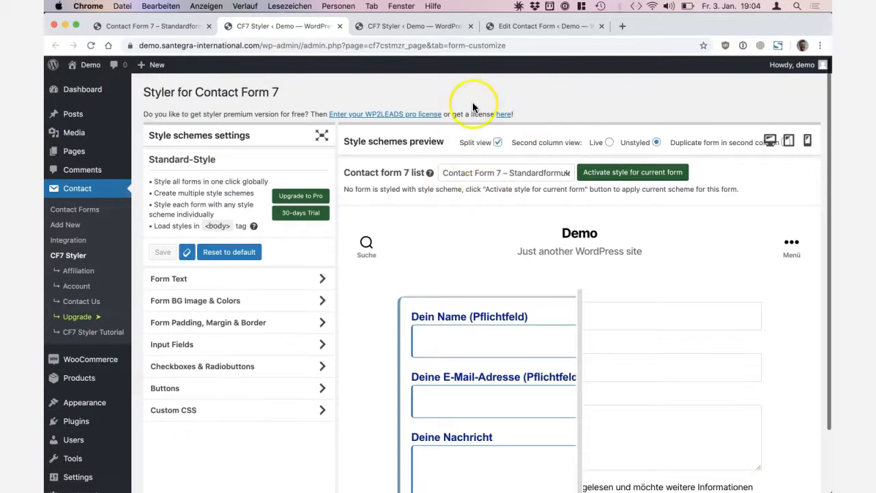
{"action": "scroll", "coordinate": [478, 103], "scroll_direction": "down", "scroll_amount": 1}
{"action": "scroll", "coordinate": [477, 101], "scroll_direction": "down", "scroll_amount": 2}
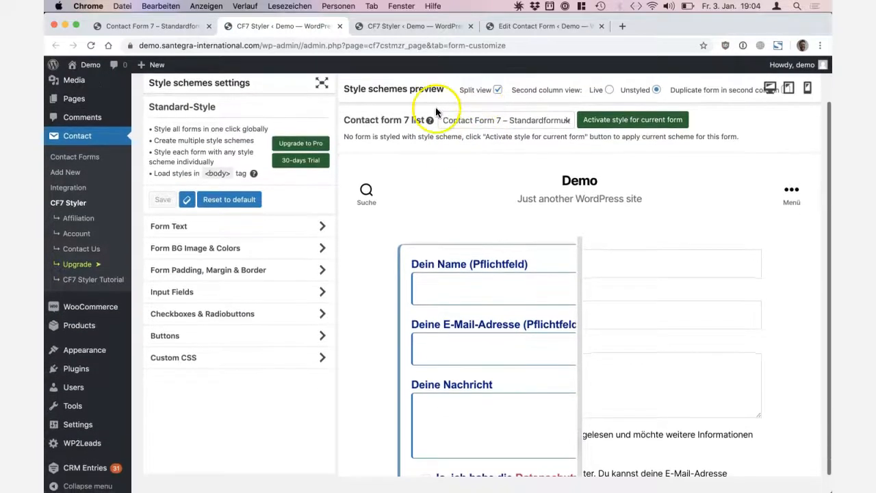
{"action": "left_click", "coordinate": [322, 84]}
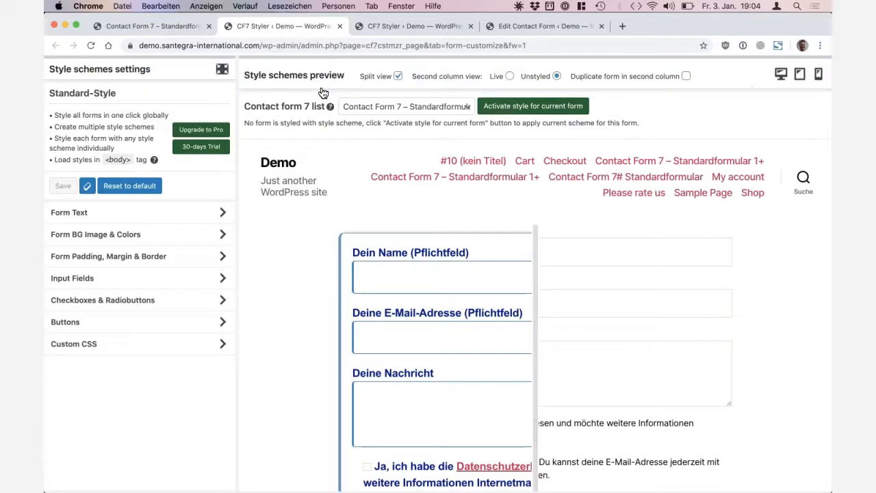
Compare the styled and unstyled halves of the form preview with the split divider, and set the second column view to Live.
{"action": "scroll", "coordinate": [322, 180], "scroll_direction": "down", "scroll_amount": 3}
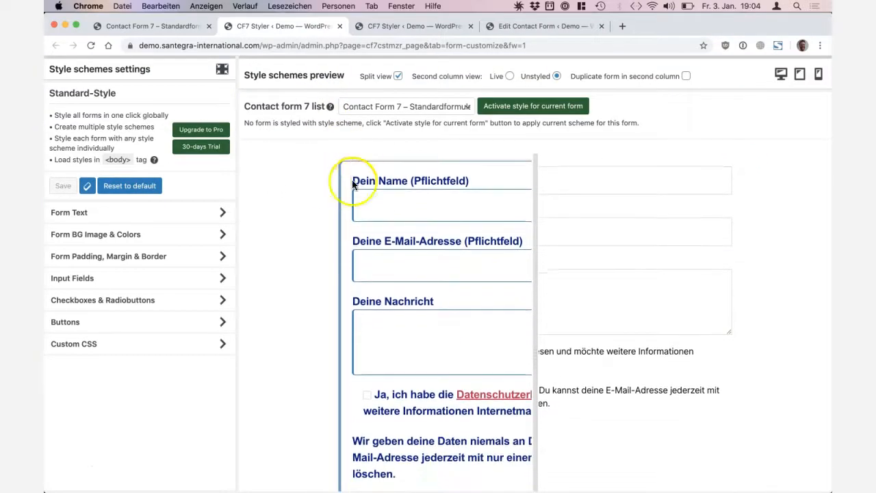
{"action": "scroll", "coordinate": [423, 354], "scroll_direction": "down", "scroll_amount": 3}
{"action": "scroll", "coordinate": [423, 353], "scroll_direction": "up", "scroll_amount": 3}
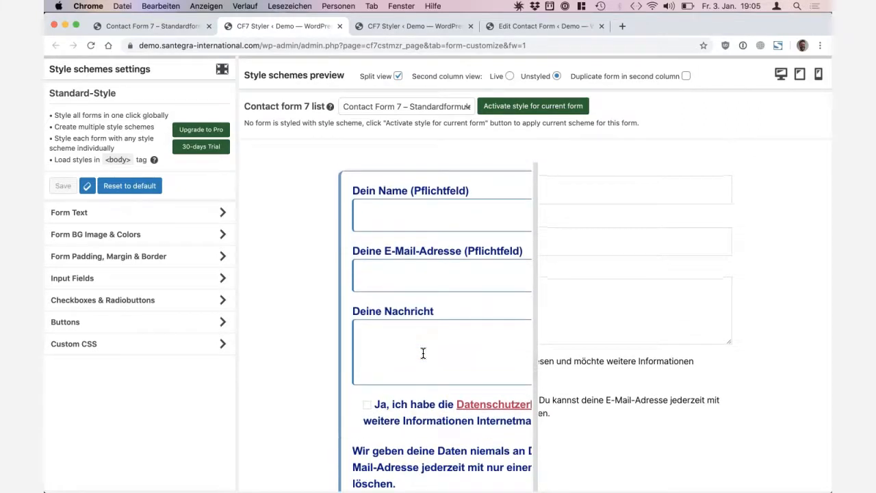
{"action": "mouse_move", "coordinate": [536, 271]}
{"action": "left_mouse_down"}
{"action": "mouse_move", "coordinate": [564, 270]}
{"action": "mouse_move", "coordinate": [386, 276]}
{"action": "mouse_move", "coordinate": [540, 284]}
{"action": "left_mouse_up"}
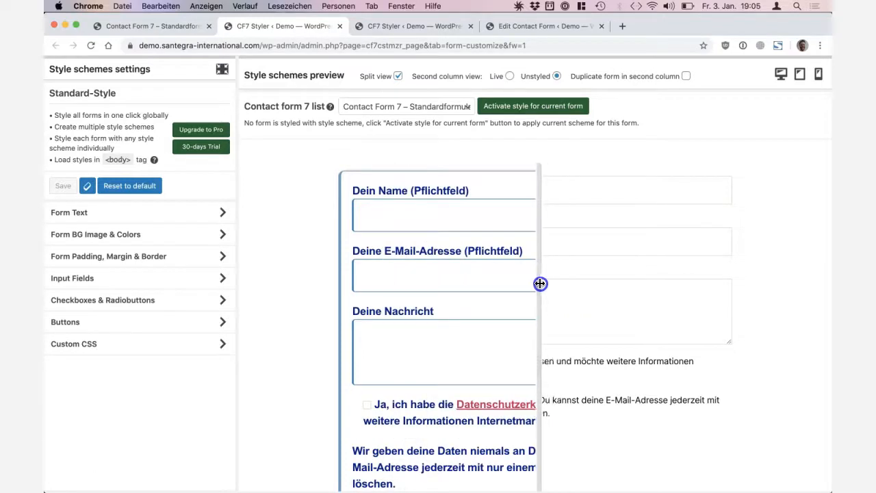
{"action": "left_click", "coordinate": [509, 76]}
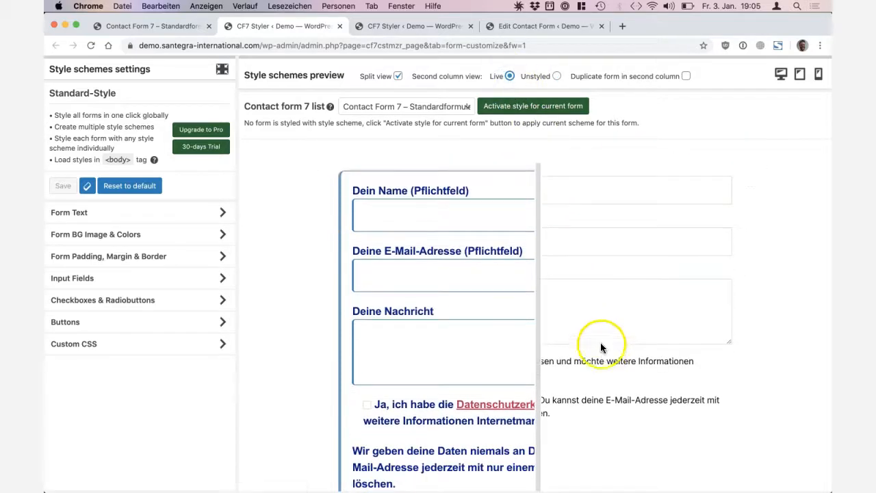
{"action": "left_click", "coordinate": [363, 275]}
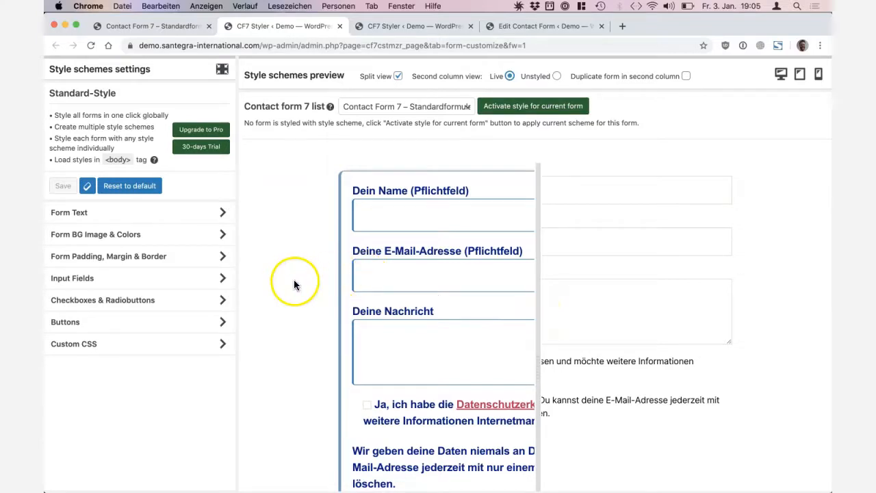
Review the Form Text settings for color, font, links and labels, and check the styled form in the preview.
{"action": "left_click", "coordinate": [187, 227]}
{"action": "left_click", "coordinate": [89, 252]}
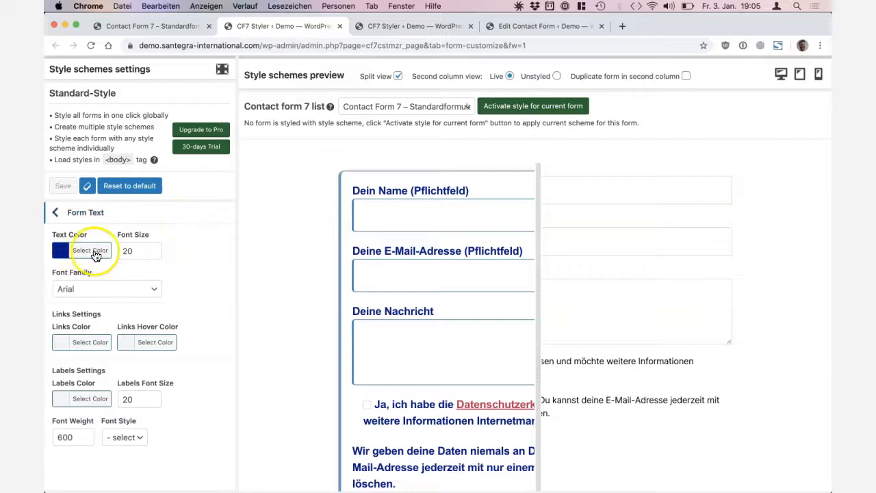
{"action": "left_click", "coordinate": [72, 216]}
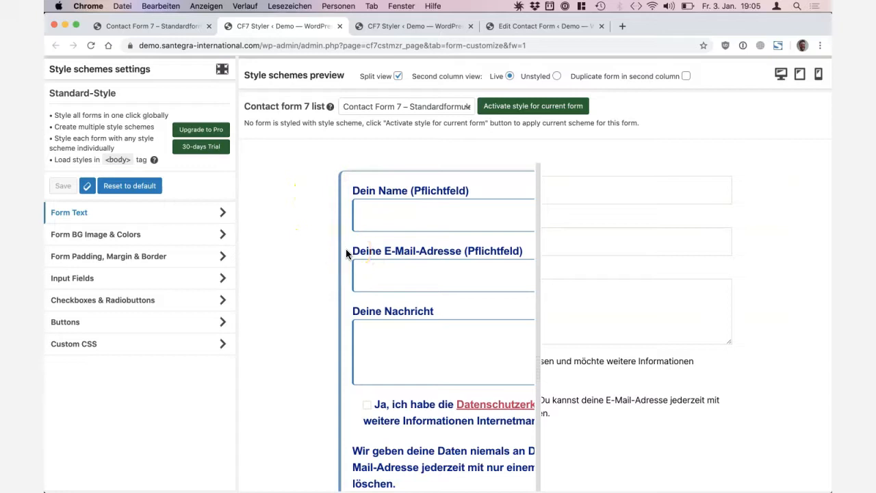
{"action": "scroll", "coordinate": [425, 253], "scroll_direction": "down", "scroll_amount": 2}
{"action": "scroll", "coordinate": [425, 253], "scroll_direction": "down", "scroll_amount": 2}
{"action": "scroll", "coordinate": [425, 253], "scroll_direction": "up", "scroll_amount": 3}
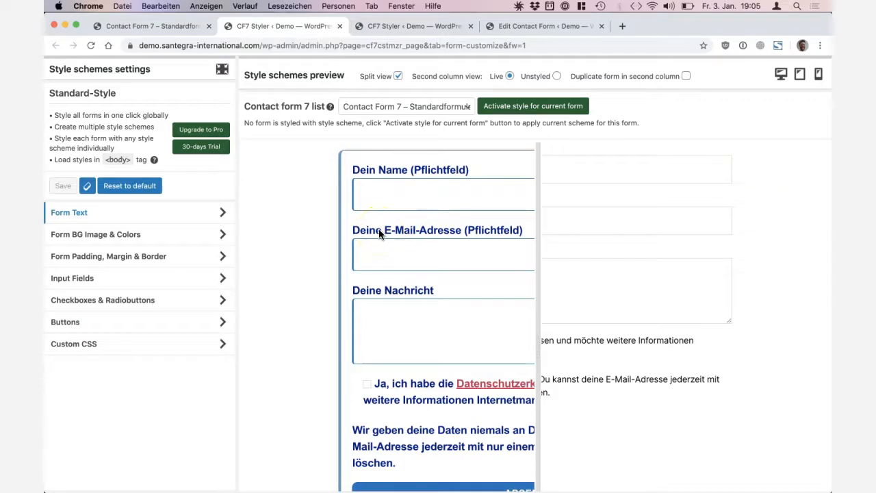
Insert the yellow sunflower picture from the media library as the form's background image.
{"action": "left_click", "coordinate": [154, 237]}
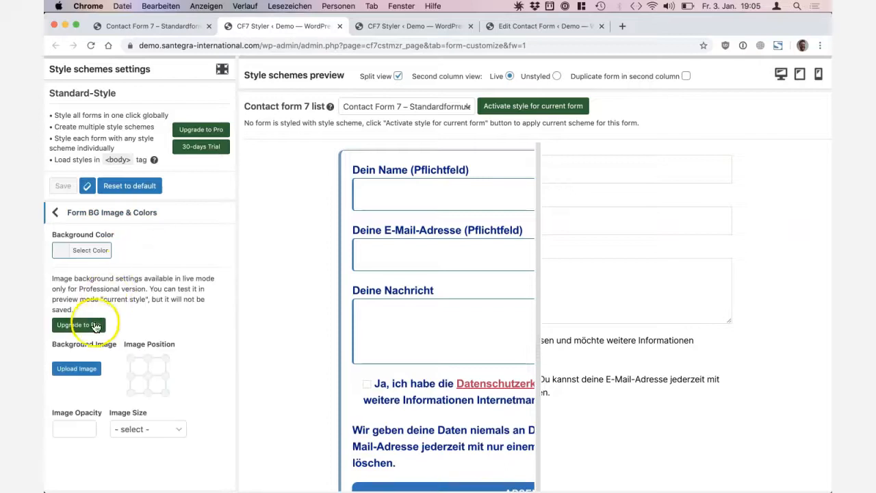
{"action": "left_click", "coordinate": [73, 373]}
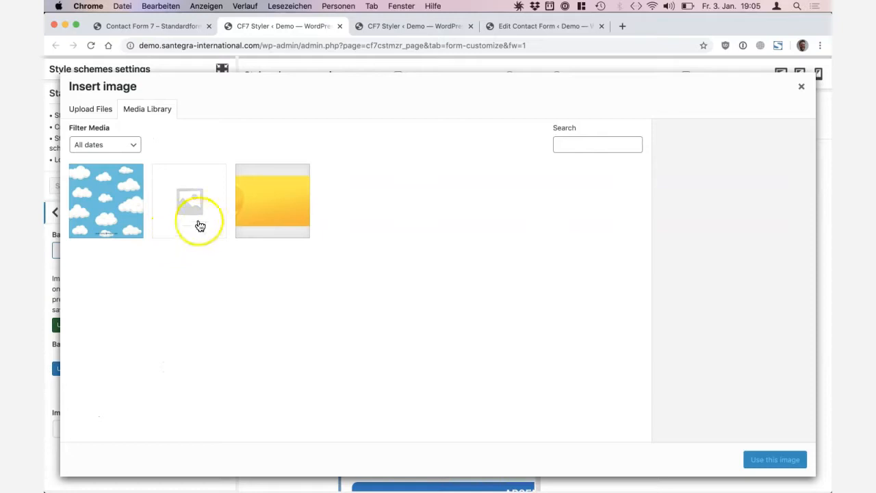
{"action": "left_click", "coordinate": [259, 213]}
{"action": "left_click", "coordinate": [763, 456]}
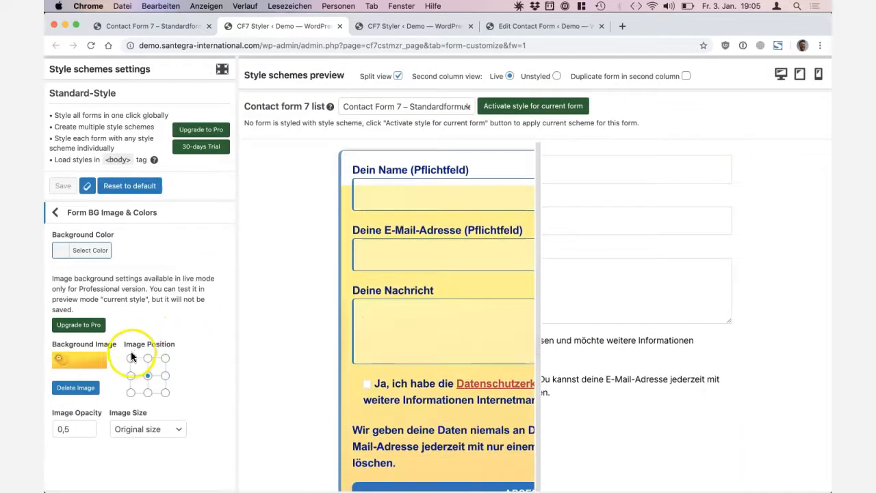
Set the background image's position to the upper-left anchor and its size to Cover.
{"action": "left_click", "coordinate": [131, 358]}
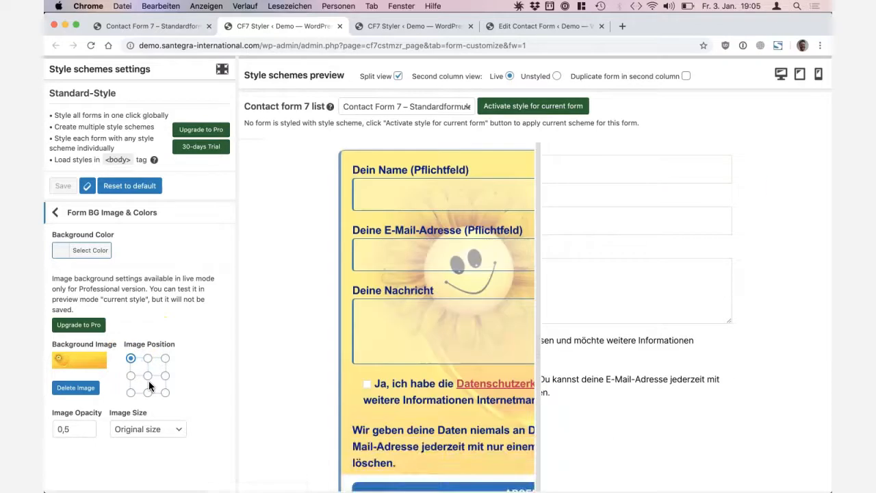
{"action": "left_click", "coordinate": [156, 428]}
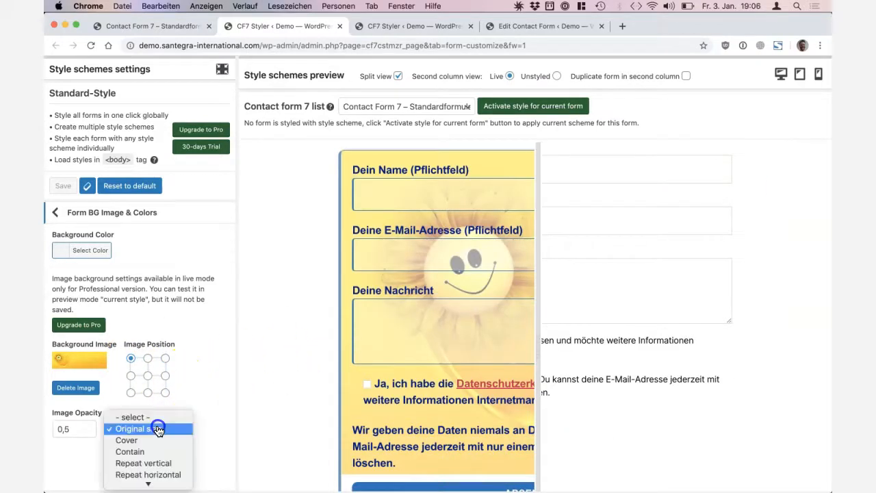
{"action": "left_click", "coordinate": [159, 441]}
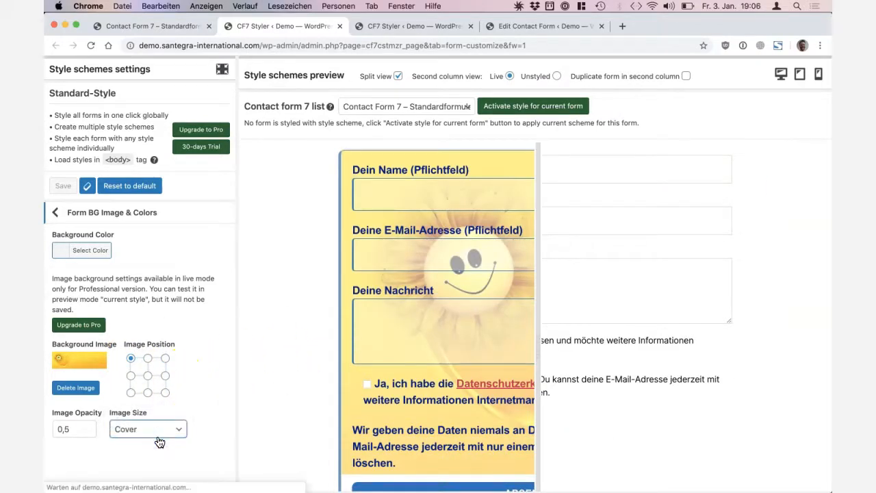
{"action": "scroll", "coordinate": [290, 322], "scroll_direction": "down", "scroll_amount": 2}
{"action": "scroll", "coordinate": [291, 322], "scroll_direction": "up", "scroll_amount": 2}
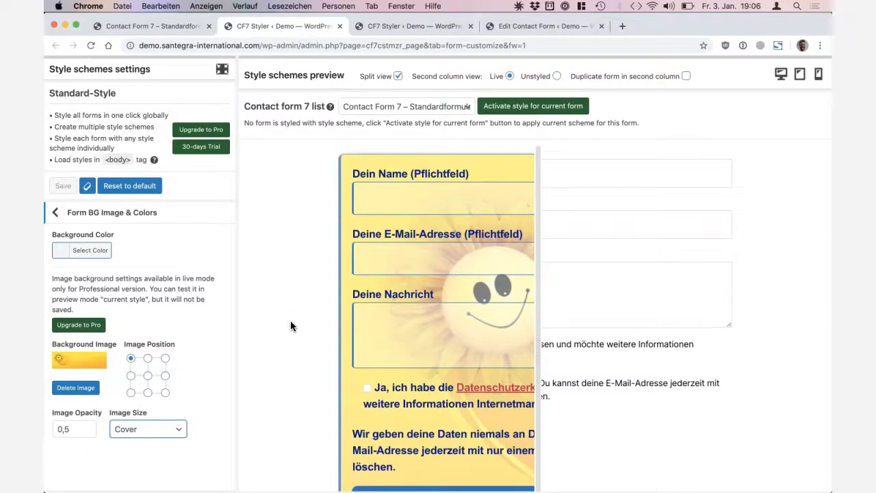
Test the preview form by entering "jhksdhfkhdkfh" in the message field and "sdfsf" in the e-mail field.
{"action": "left_click", "coordinate": [446, 258]}
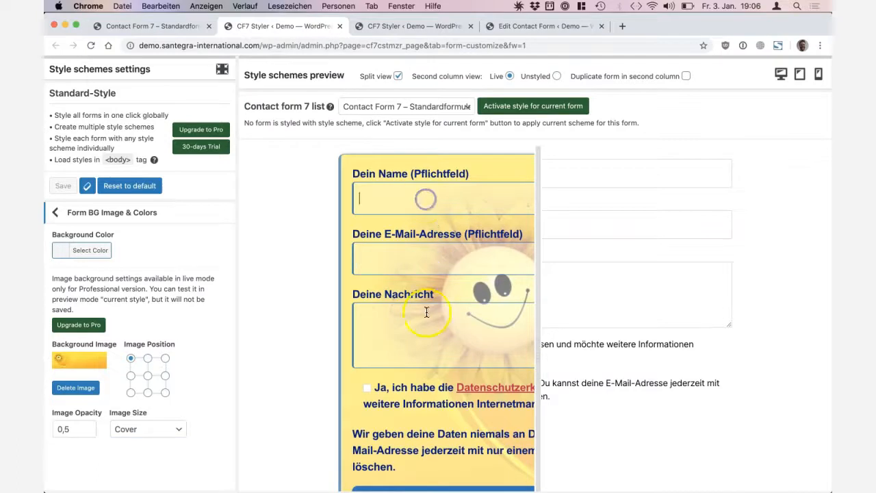
{"action": "left_click", "coordinate": [412, 331]}
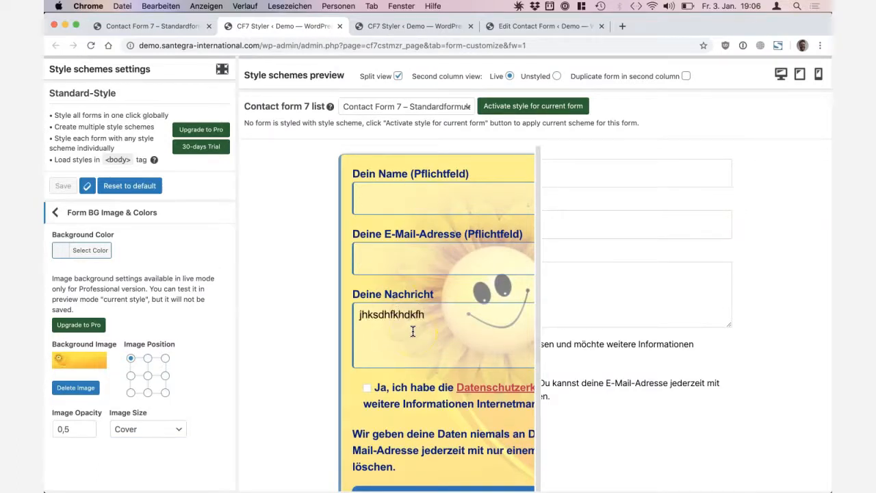
{"action": "type", "text": "sdfsf"}
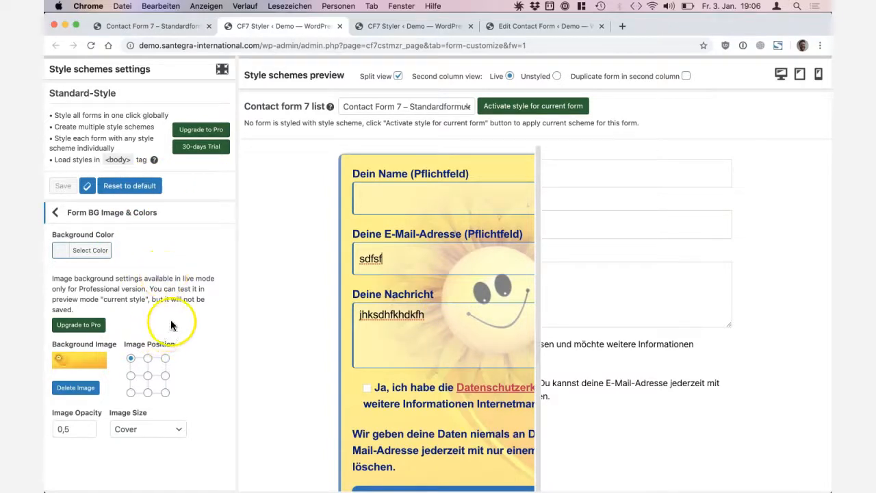
{"action": "left_click", "coordinate": [383, 238]}
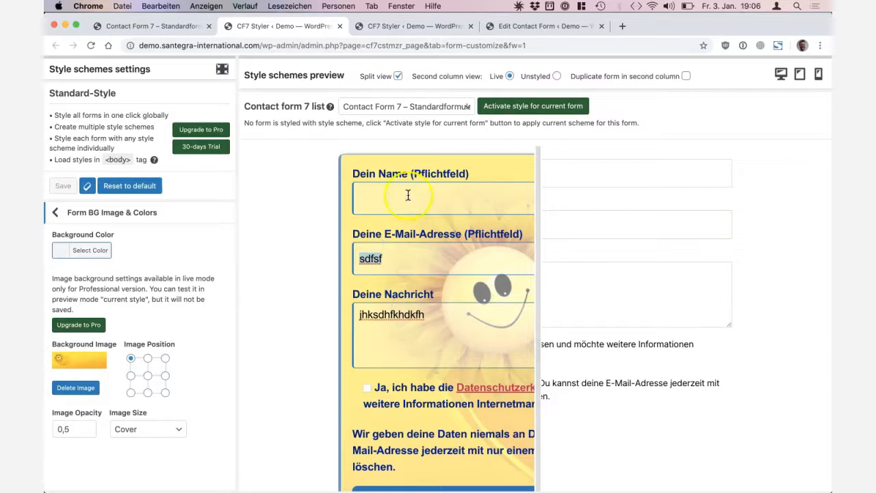
{"action": "left_click", "coordinate": [444, 348]}
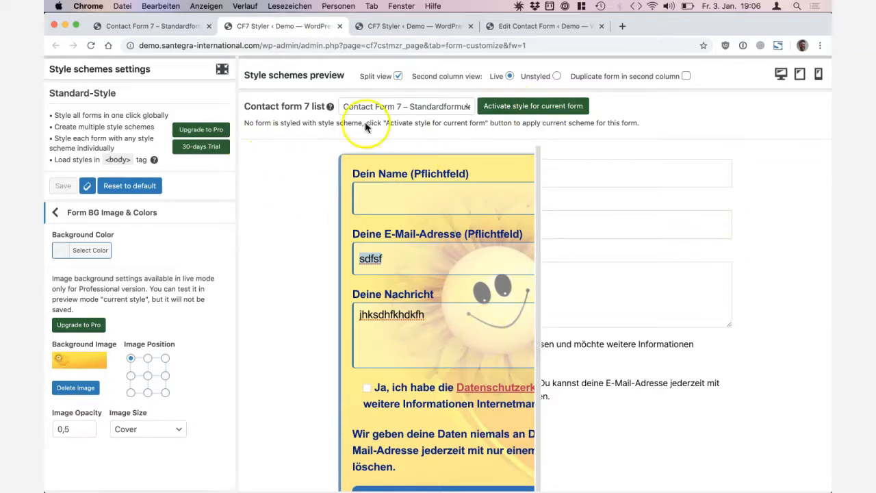
Activate the style for the current form and compare the preview with the live form using the split divider.
{"action": "left_click", "coordinate": [512, 108]}
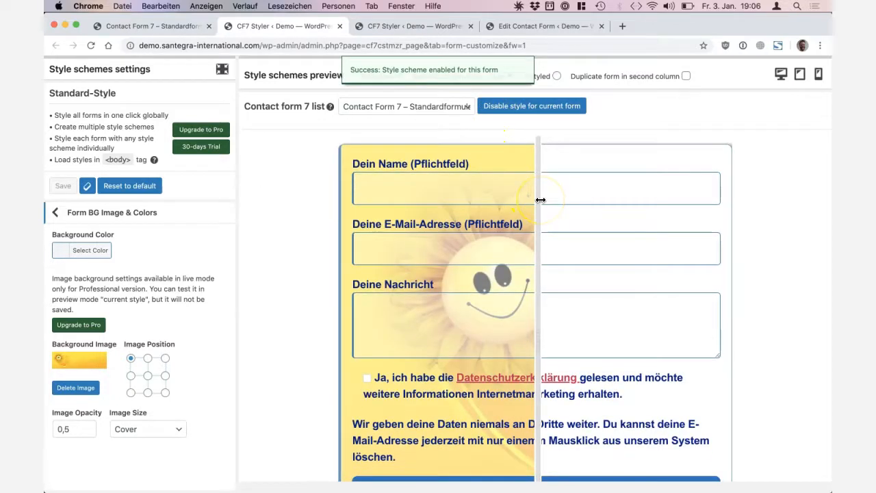
{"action": "left_click_drag", "start_coordinate": [540, 229], "coordinate": [521, 256]}
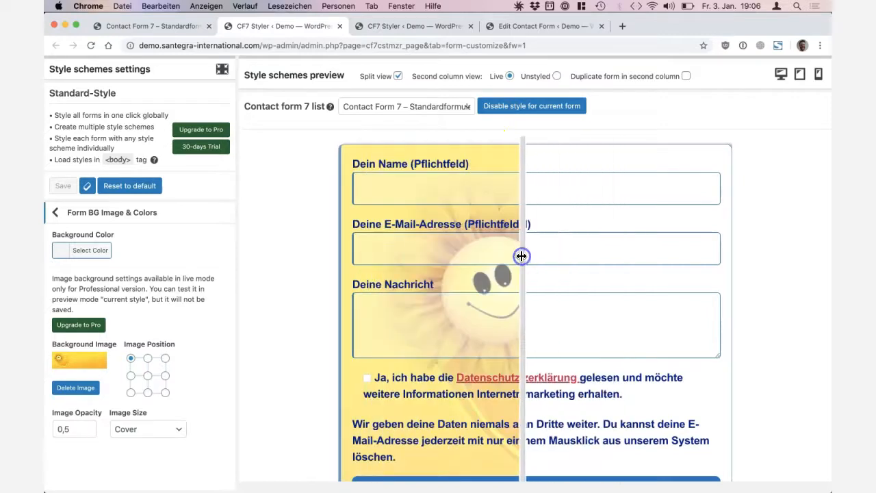
Close the older CF7 Styler tab and the Edit Contact Form tab.
{"action": "left_click", "coordinate": [418, 27]}
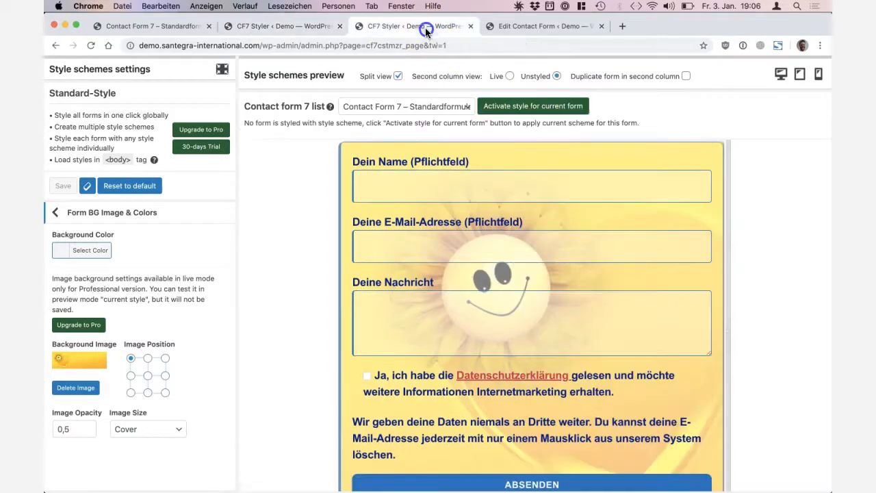
{"action": "left_click", "coordinate": [468, 27]}
{"action": "left_click", "coordinate": [469, 27]}
{"action": "left_click", "coordinate": [510, 177]}
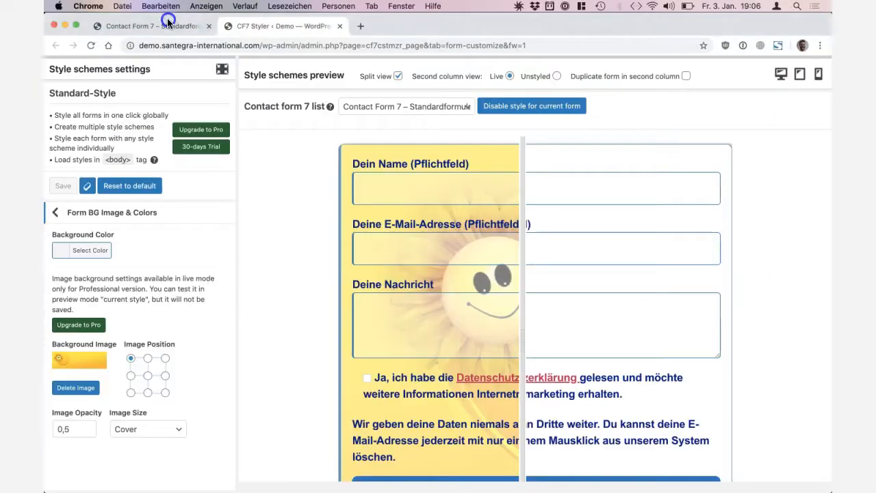
Switch to the live contact form page, reload it and examine the styled form down to its submit button.
{"action": "left_click", "coordinate": [167, 25]}
{"action": "key", "text": "super+r"}
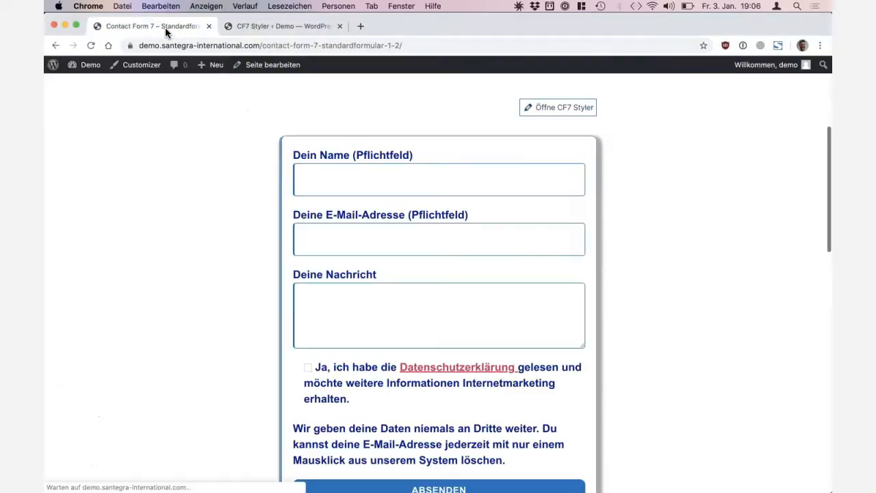
{"action": "left_click", "coordinate": [194, 178]}
{"action": "scroll", "coordinate": [193, 183], "scroll_direction": "down", "scroll_amount": 2}
{"action": "scroll", "coordinate": [193, 183], "scroll_direction": "down", "scroll_amount": 1}
{"action": "scroll", "coordinate": [192, 183], "scroll_direction": "up", "scroll_amount": 1}
{"action": "scroll", "coordinate": [193, 184], "scroll_direction": "down", "scroll_amount": 1}
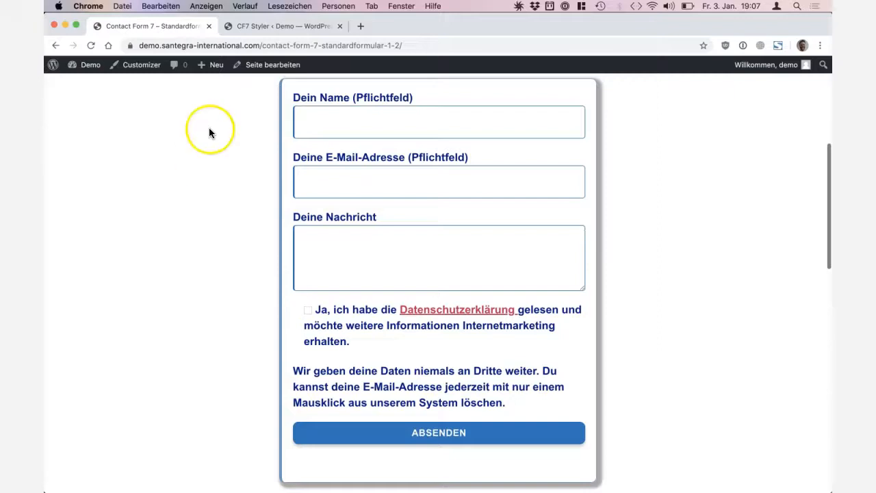
Test the live form's consent checkbox and enter "jjdshfjhdkfdsfh" in the message field, clearing the text again.
{"action": "left_click", "coordinate": [306, 311]}
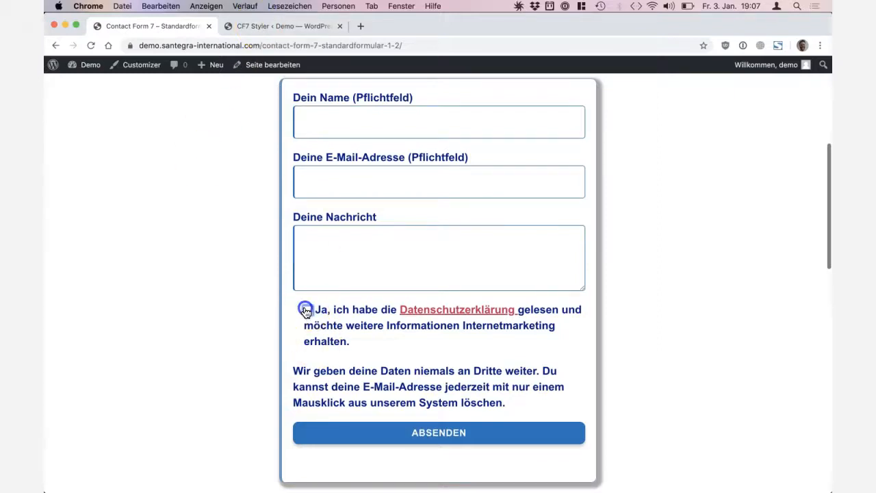
{"action": "left_click", "coordinate": [334, 260]}
{"action": "type", "text": "jjdshfjhdkfdsfh"}
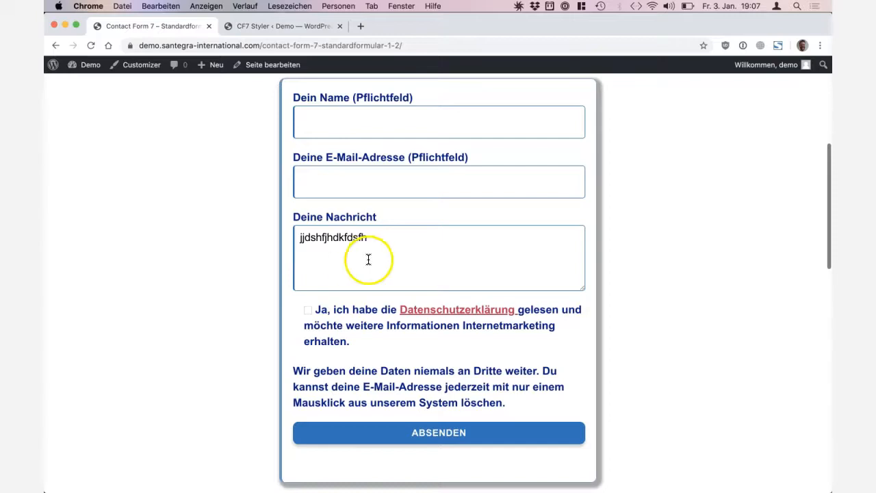
{"action": "left_click_drag", "start_coordinate": [365, 258], "coordinate": [303, 221]}
{"action": "key", "text": "BackSpace"}
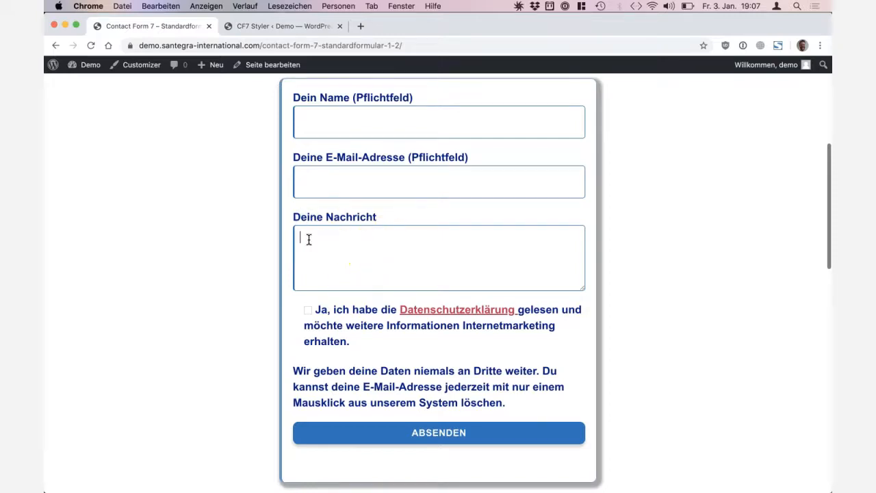
{"action": "scroll", "coordinate": [309, 240], "scroll_direction": "up", "scroll_amount": 1}
{"action": "scroll", "coordinate": [502, 123], "scroll_direction": "up", "scroll_amount": 3}
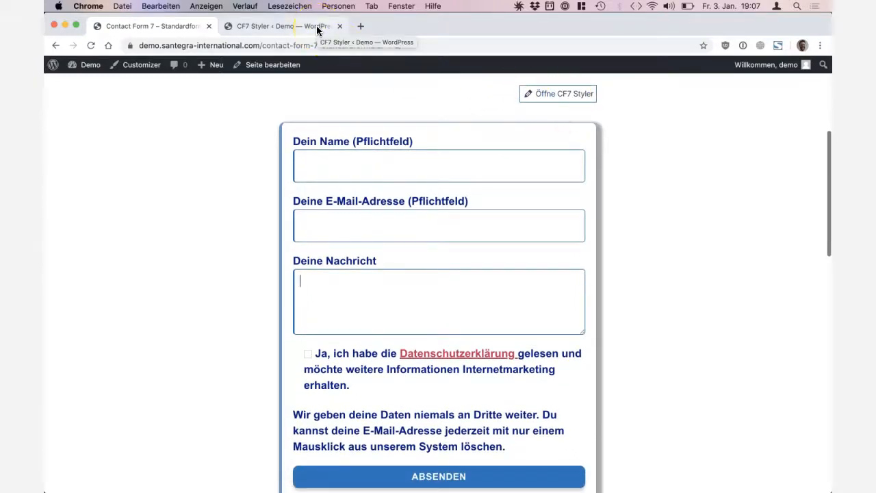
{"action": "scroll", "coordinate": [419, 211], "scroll_direction": "down", "scroll_amount": 1}
{"action": "scroll", "coordinate": [419, 213], "scroll_direction": "down", "scroll_amount": 1}
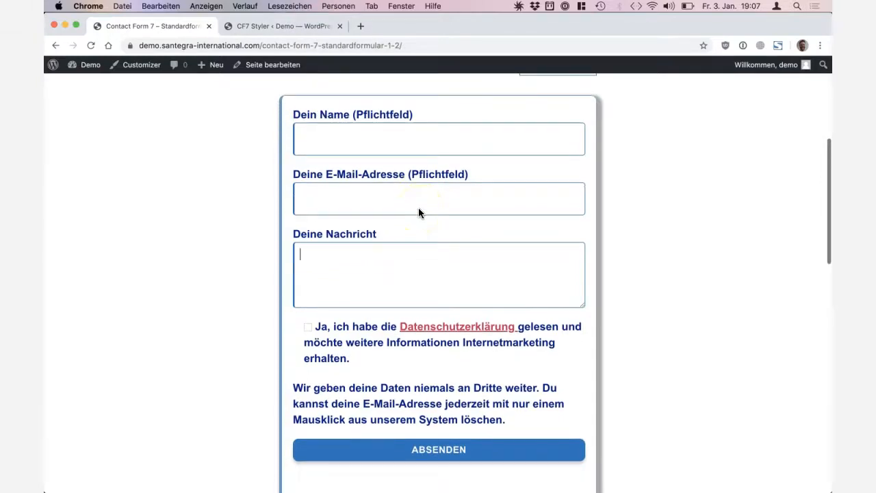
{"action": "left_click", "coordinate": [419, 208]}
Return to the CF7 Styler tab and review the listed Pro features, including loading styles in the body tag.
{"action": "left_click", "coordinate": [298, 27]}
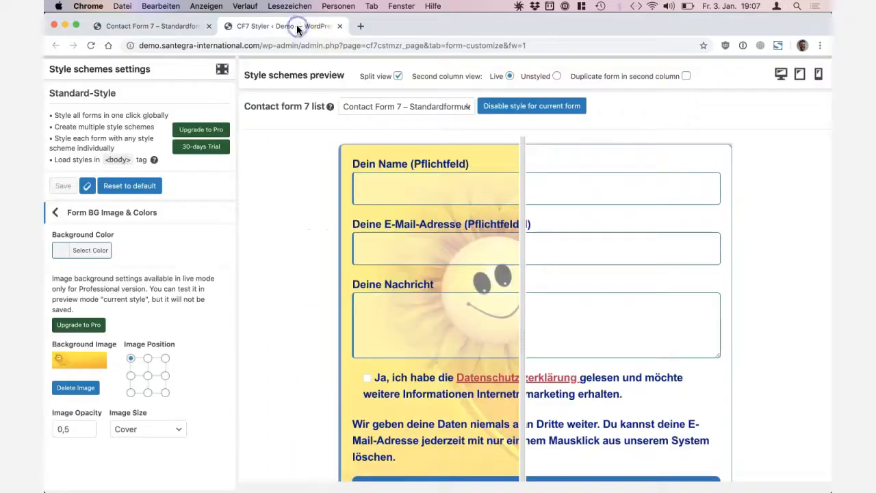
{"action": "left_click_drag", "start_coordinate": [146, 159], "coordinate": [52, 163]}
{"action": "left_click", "coordinate": [53, 162]}
{"action": "left_click", "coordinate": [155, 117]}
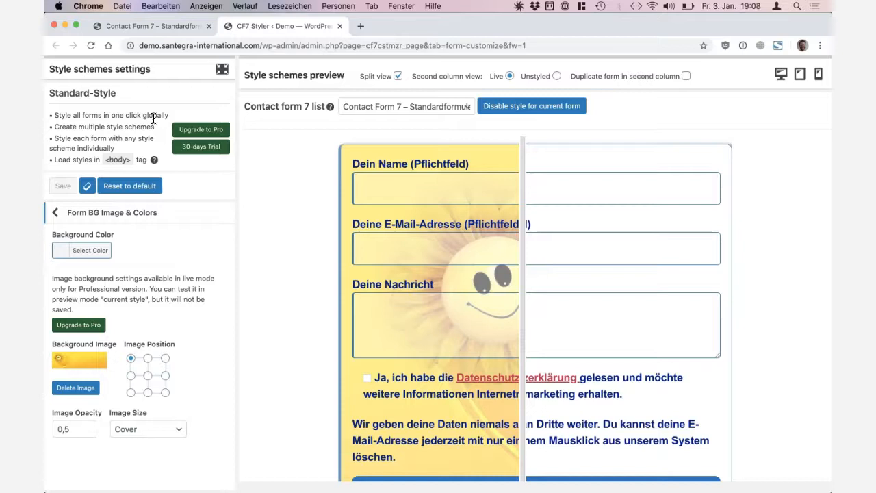
Preview the style on Contact Form 7 – Standardformular 13-44 and compare it with the live form using the split divider.
{"action": "left_click", "coordinate": [375, 108]}
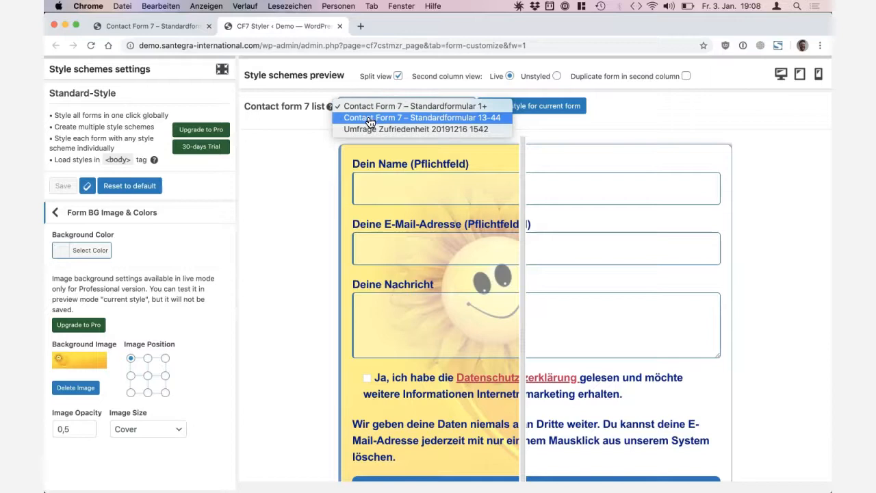
{"action": "left_click", "coordinate": [370, 118]}
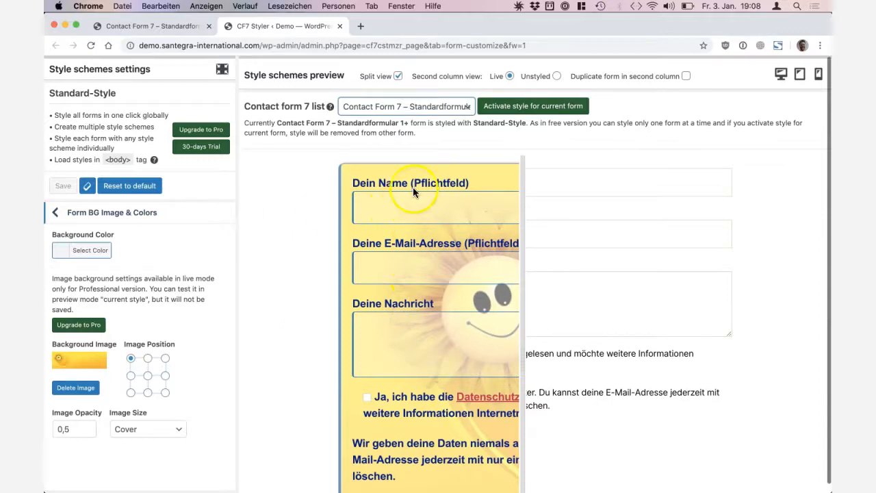
{"action": "left_click_drag", "start_coordinate": [522, 232], "coordinate": [572, 300]}
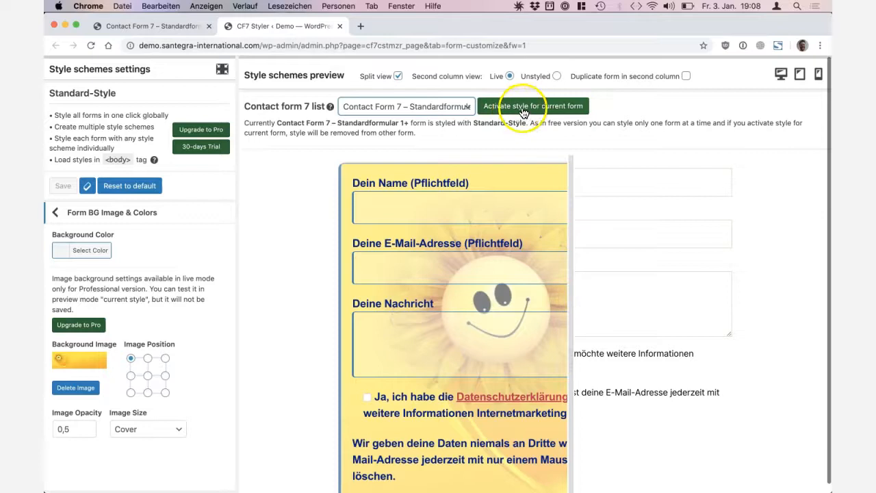
{"action": "left_click_drag", "start_coordinate": [565, 241], "coordinate": [531, 245]}
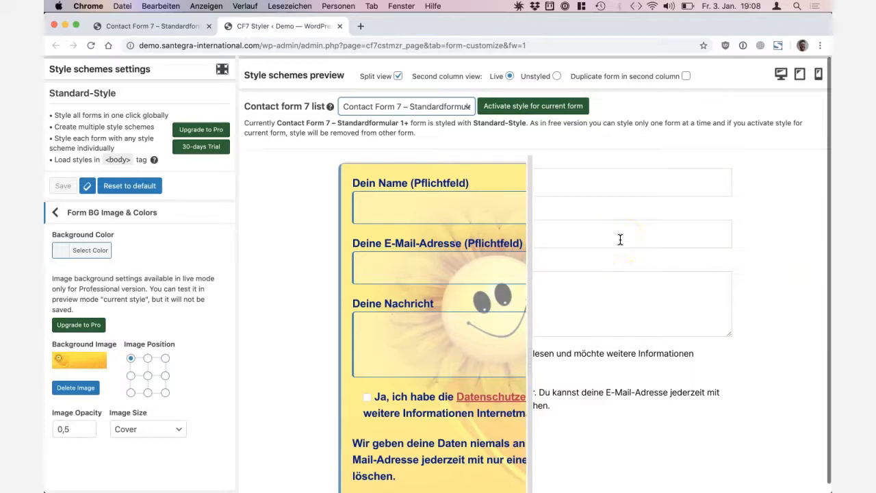
{"action": "left_click", "coordinate": [443, 141]}
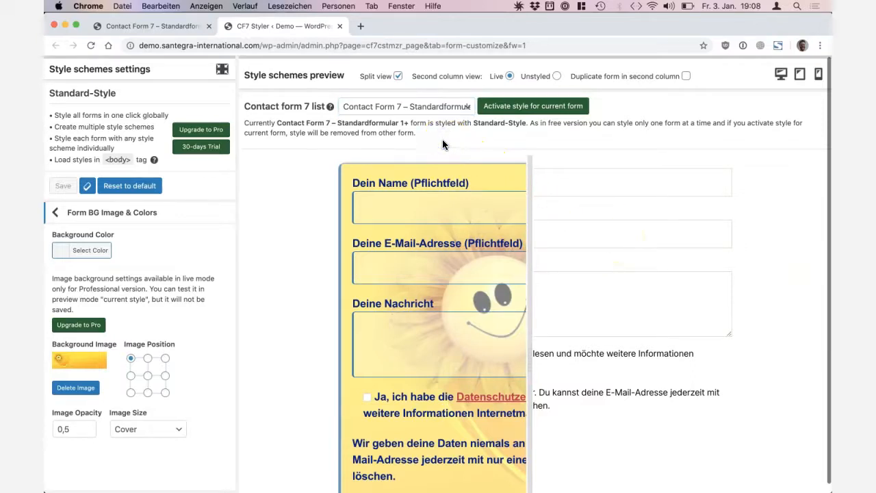
Go back to the overview of style sections and clear all styling from Standard-Style.
{"action": "left_click", "coordinate": [55, 212]}
{"action": "left_click", "coordinate": [99, 218]}
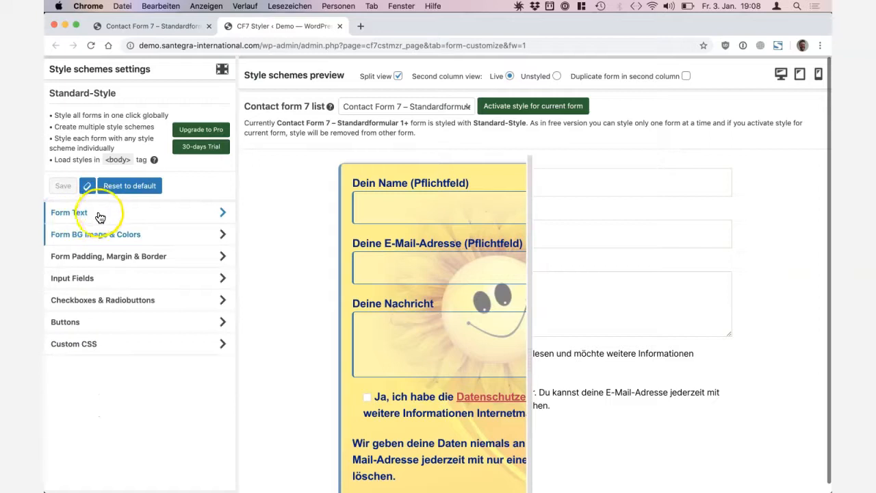
{"action": "left_click", "coordinate": [127, 233]}
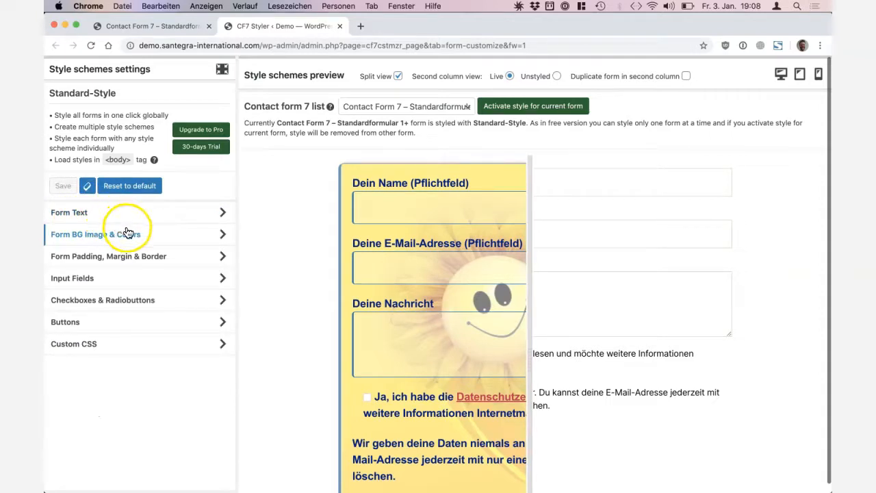
{"action": "left_click", "coordinate": [87, 186]}
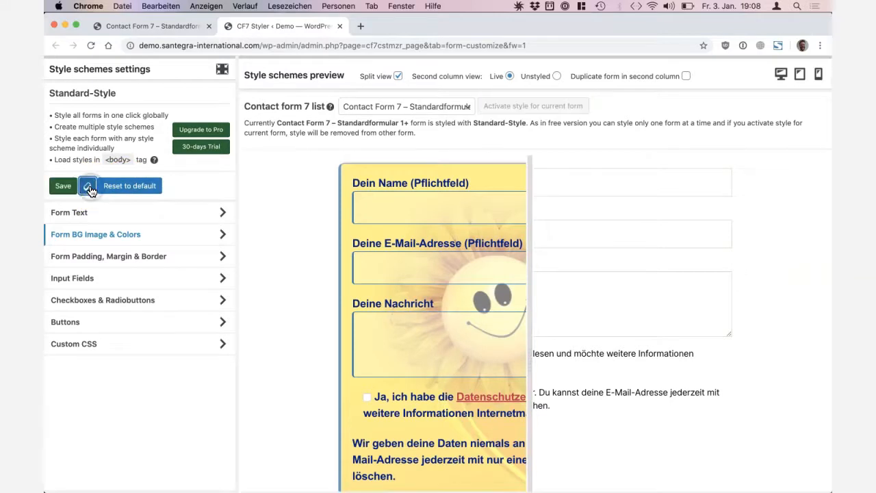
{"action": "scroll", "coordinate": [485, 269], "scroll_direction": "up", "scroll_amount": 2}
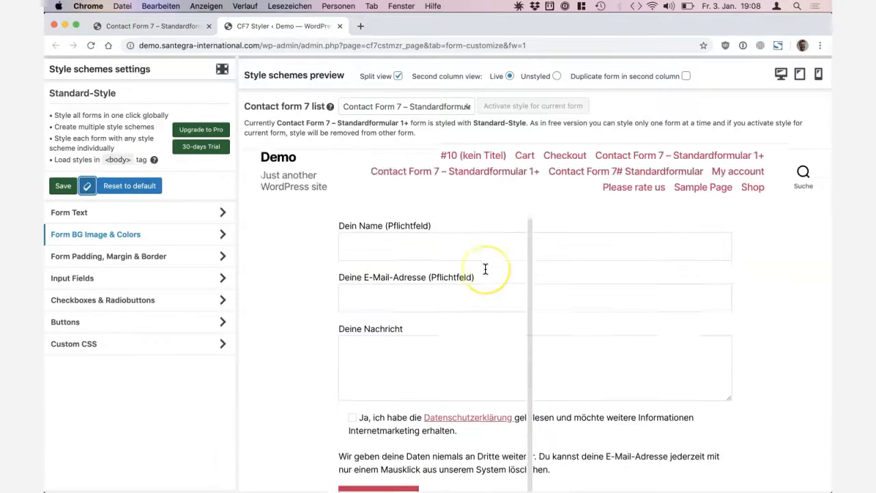
Reset Standard-Style to its default settings and save it.
{"action": "left_click", "coordinate": [159, 192]}
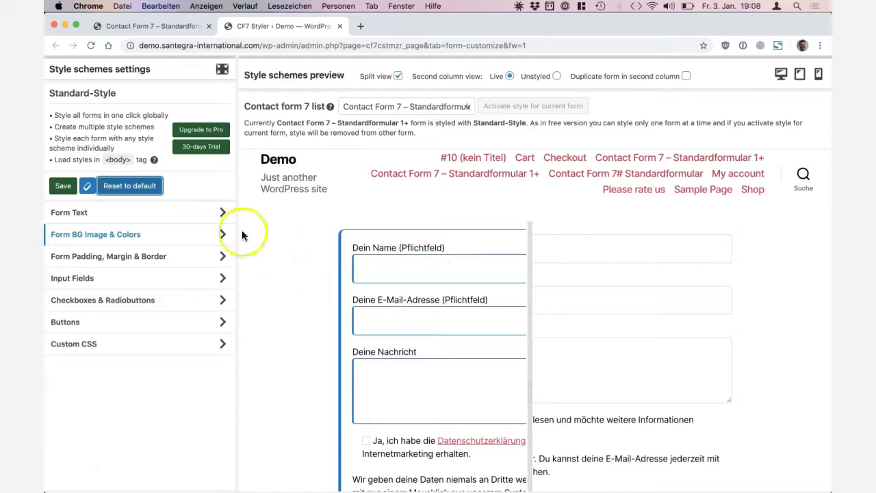
{"action": "left_click", "coordinate": [199, 193]}
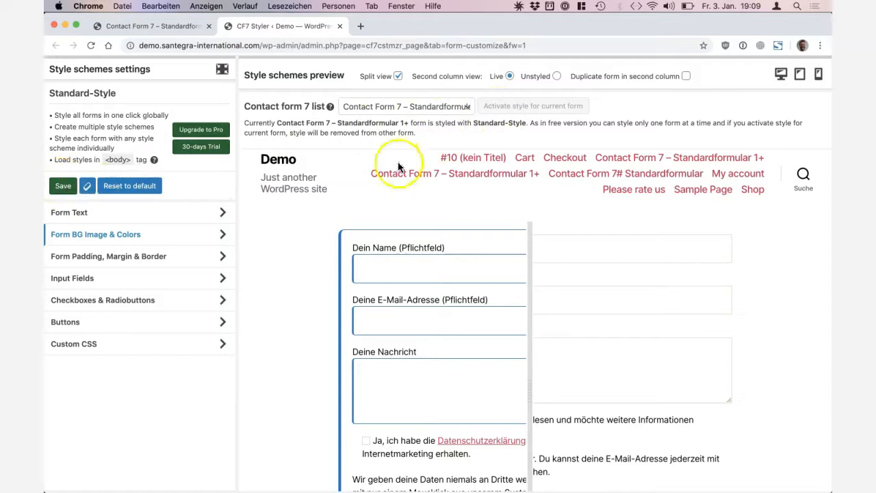
{"action": "left_click", "coordinate": [63, 185]}
Activate the style for Standardformular 13-44 and reload the live page of Standardformular 1+ to check the effect.
{"action": "left_click", "coordinate": [524, 106]}
{"action": "left_click", "coordinate": [175, 28]}
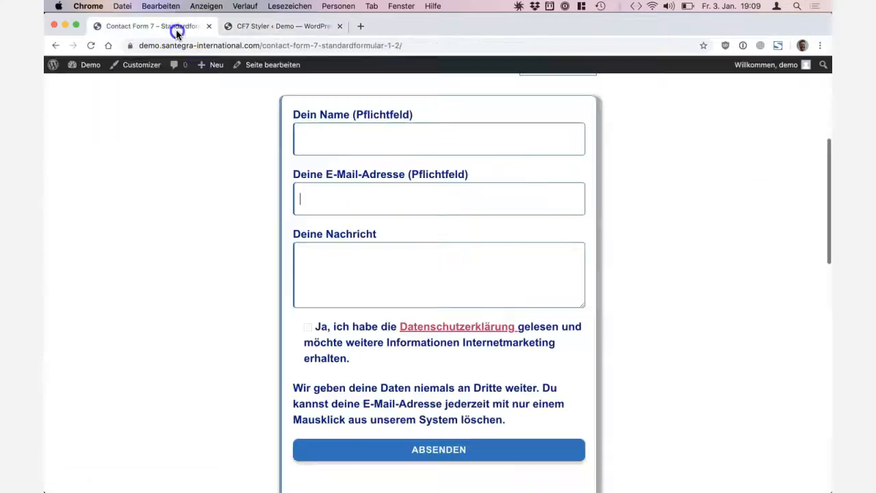
{"action": "key", "text": "super+r"}
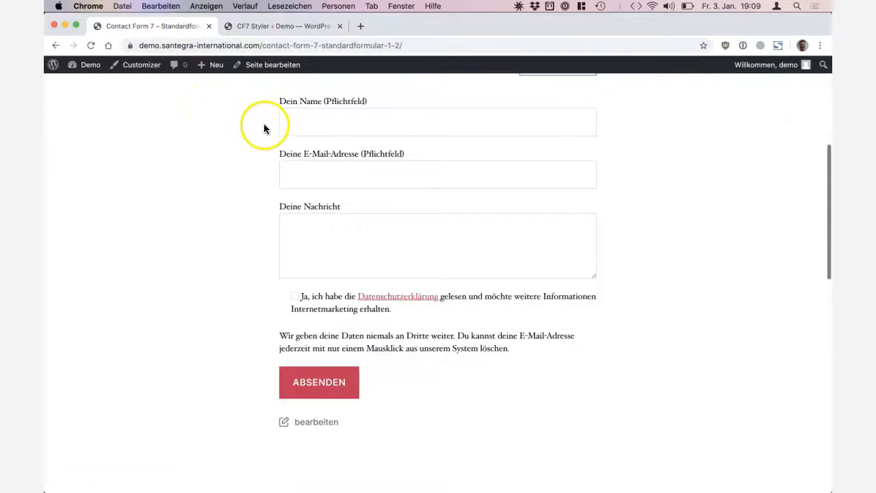
Activate the style for Contact Form 7 – Standardformular 1+ in CF7 Styler and check it on the reloaded live page.
{"action": "left_click", "coordinate": [261, 28]}
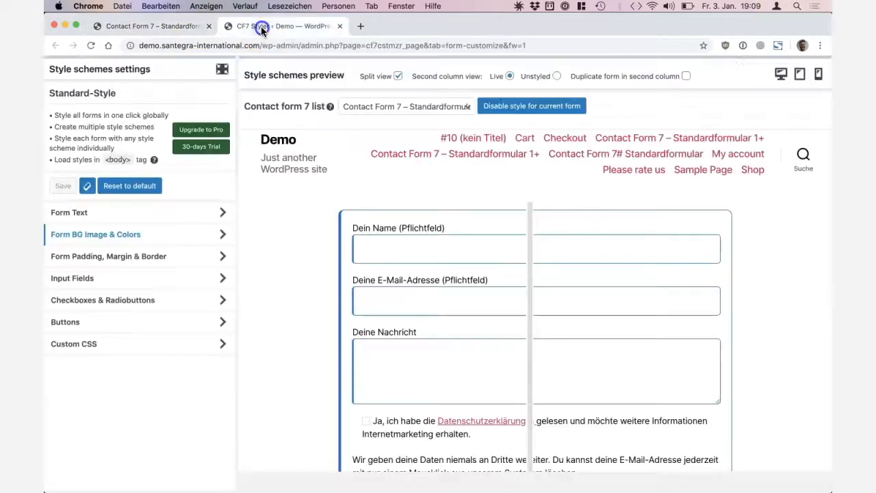
{"action": "left_click", "coordinate": [451, 105]}
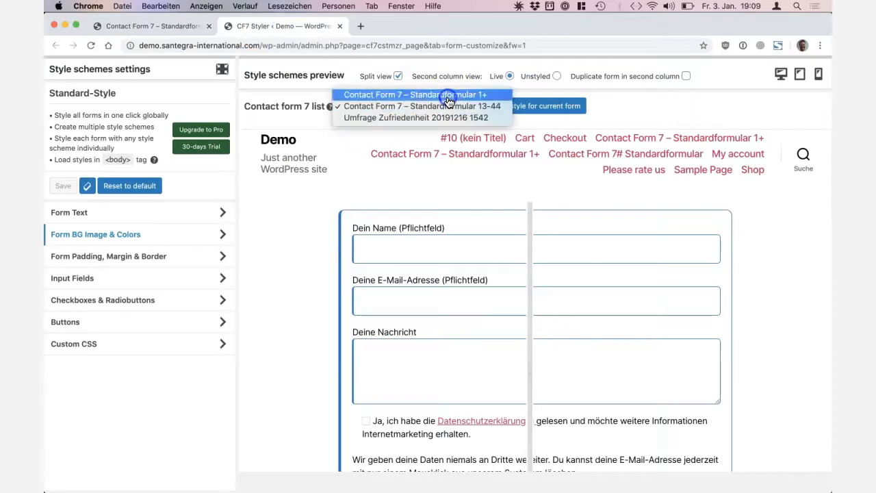
{"action": "left_click", "coordinate": [446, 95]}
{"action": "left_click", "coordinate": [496, 110]}
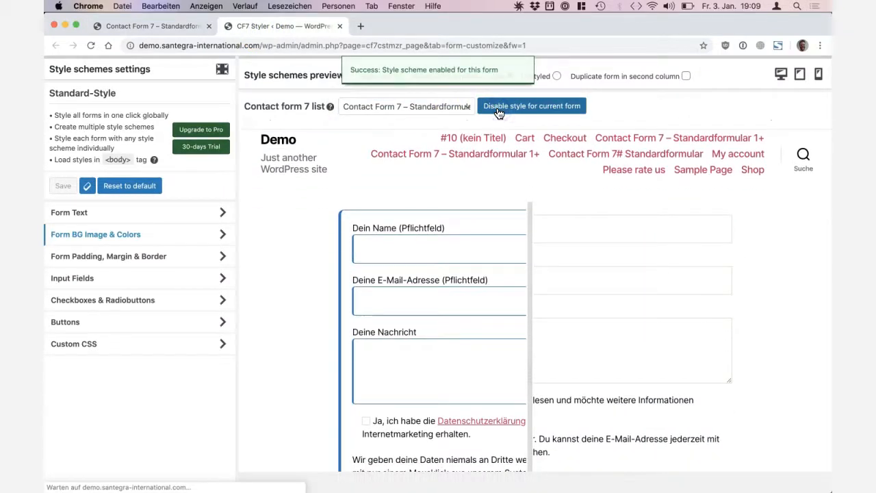
{"action": "left_click", "coordinate": [167, 27]}
{"action": "key", "text": "super+r"}
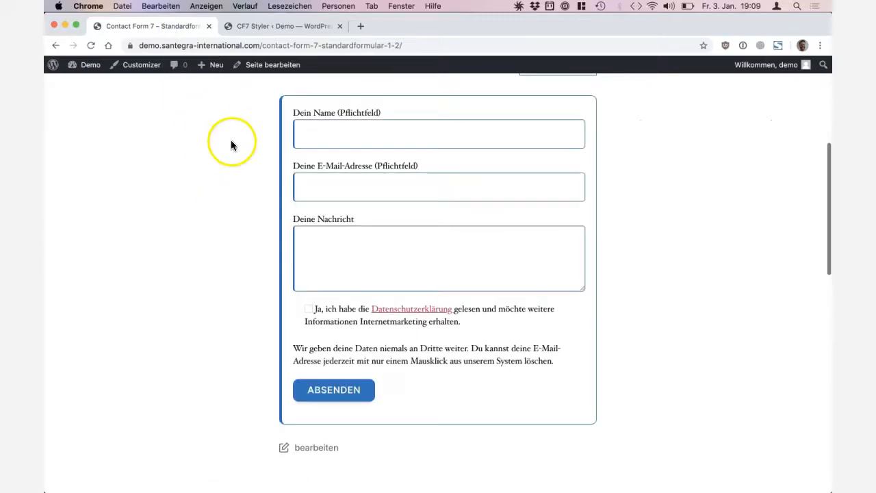
Return to the CF7 Styler tab and open the 30-day trial offer.
{"action": "left_click", "coordinate": [254, 27]}
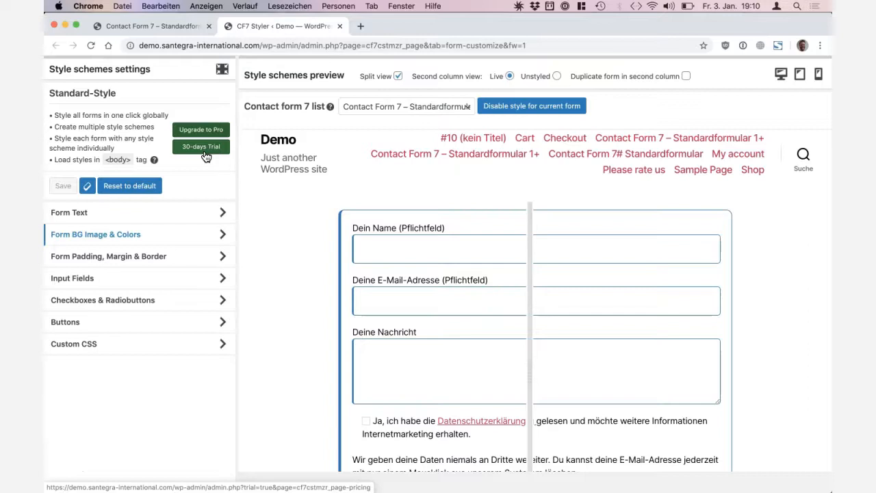
{"action": "left_click", "coordinate": [205, 157]}
{"action": "left_click", "coordinate": [207, 156]}
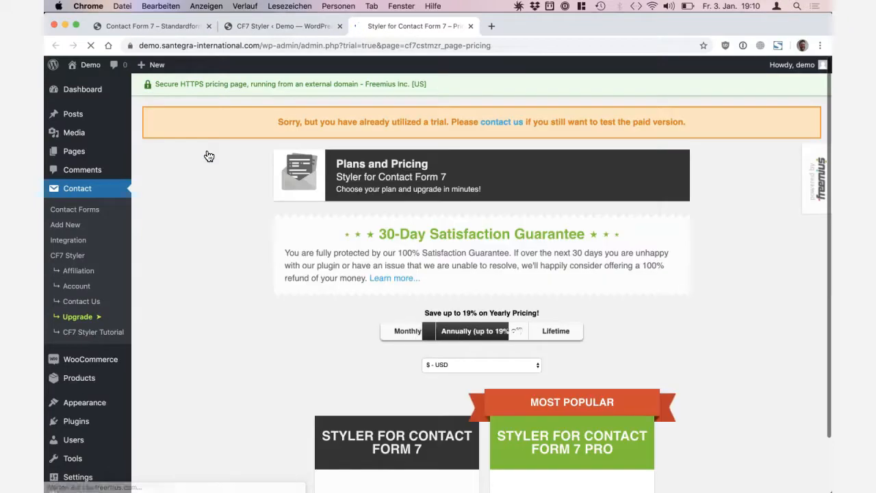
Examine the annual and Lifetime prices of Styler for Contact Form 7 Pro and the trial notice on the pricing page.
{"action": "scroll", "coordinate": [323, 274], "scroll_direction": "down", "scroll_amount": 5}
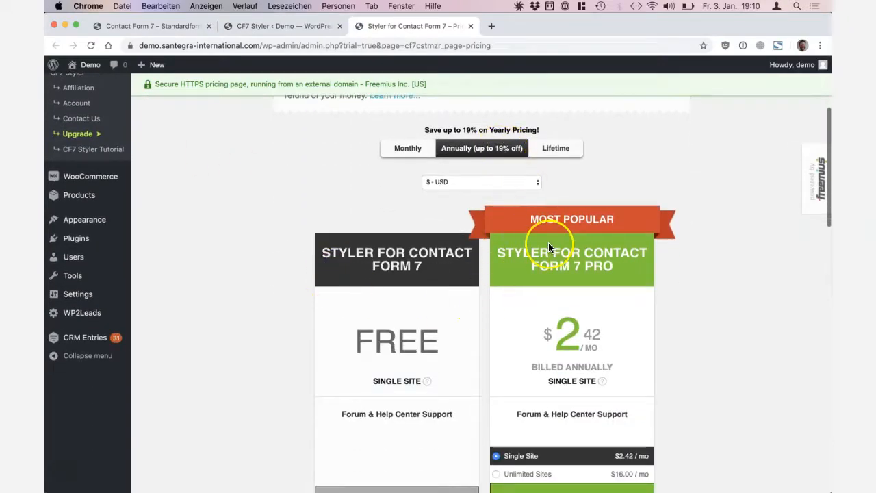
{"action": "scroll", "coordinate": [598, 340], "scroll_direction": "down", "scroll_amount": 1}
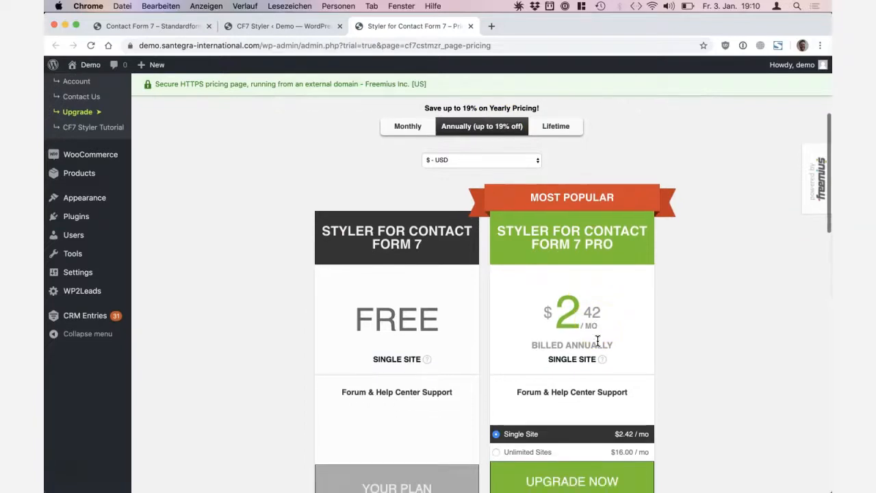
{"action": "scroll", "coordinate": [598, 341], "scroll_direction": "up", "scroll_amount": 2}
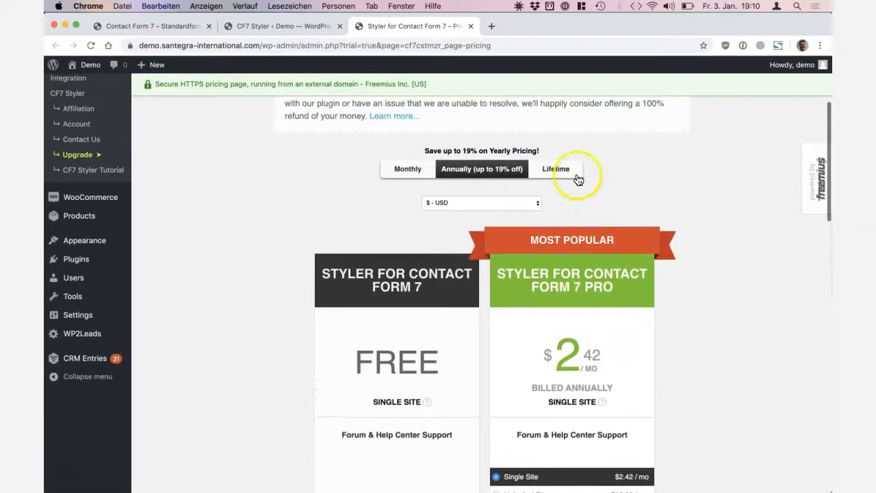
{"action": "left_click", "coordinate": [572, 171]}
{"action": "scroll", "coordinate": [615, 308], "scroll_direction": "down", "scroll_amount": 2}
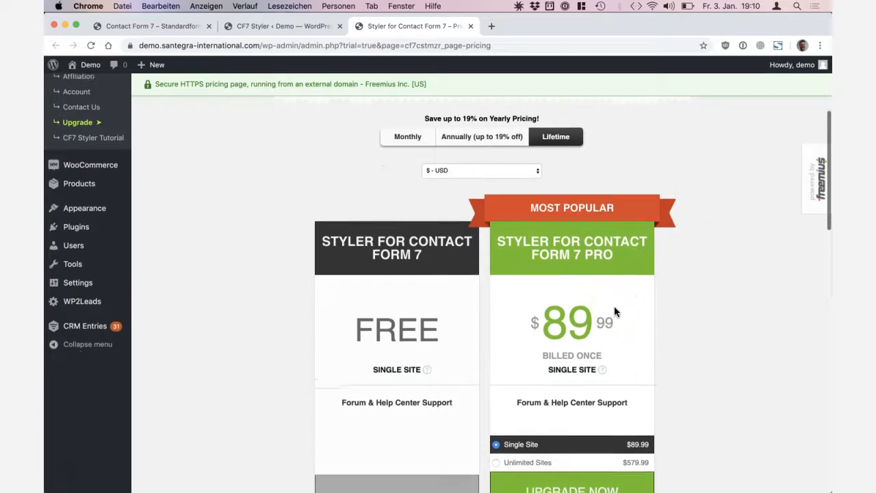
{"action": "scroll", "coordinate": [614, 312], "scroll_direction": "down", "scroll_amount": 1}
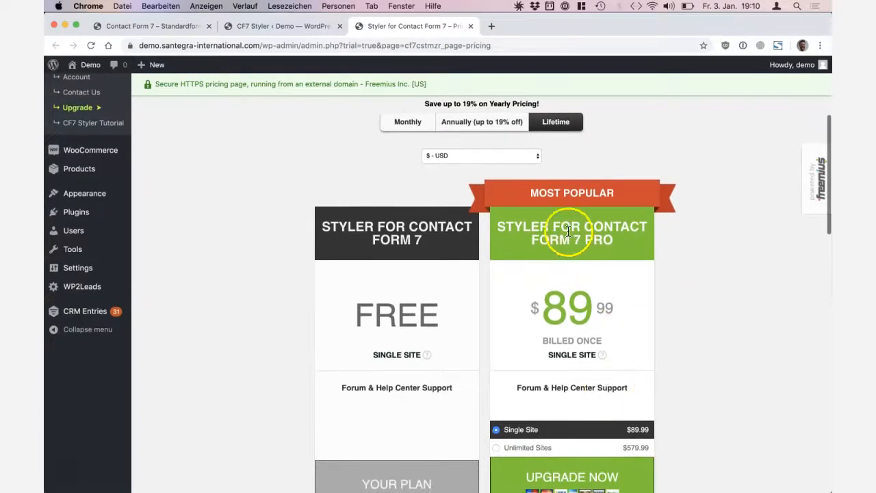
{"action": "scroll", "coordinate": [511, 134], "scroll_direction": "up", "scroll_amount": 10}
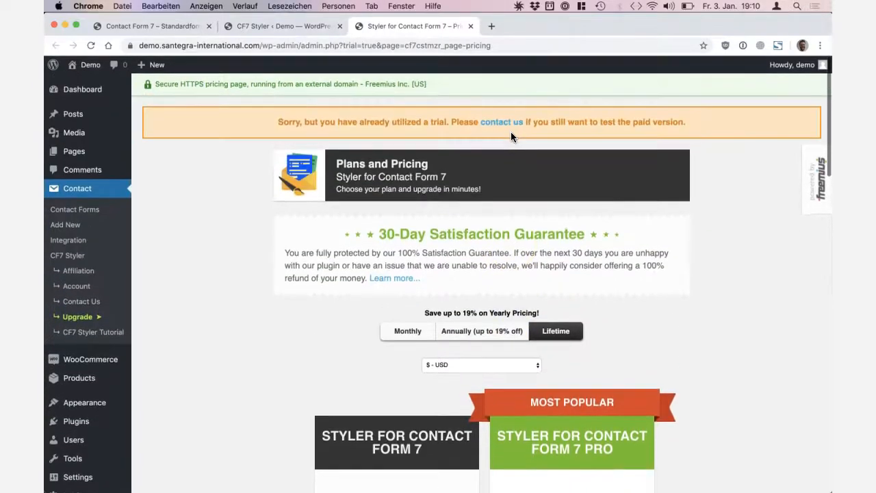
{"action": "left_click", "coordinate": [492, 159]}
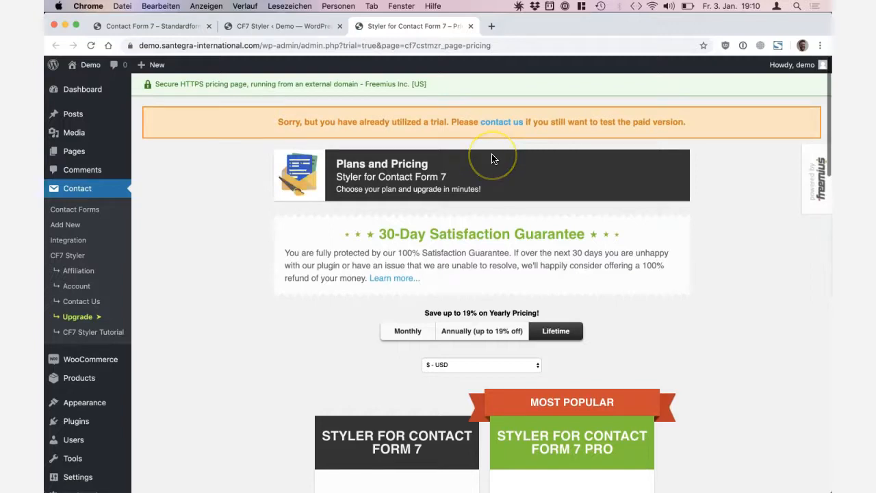
Examine the prices, site licences and feature lists of the free and Pro plans on the Styler for Contact Form 7 pricing page.
{"action": "left_click", "coordinate": [438, 228]}
{"action": "scroll", "coordinate": [439, 229], "scroll_direction": "down", "scroll_amount": 12}
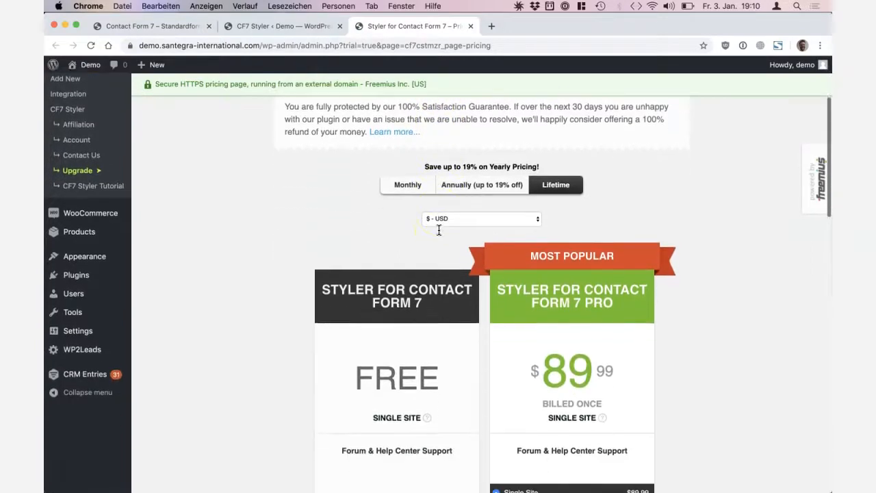
{"action": "scroll", "coordinate": [439, 230], "scroll_direction": "up", "scroll_amount": 5}
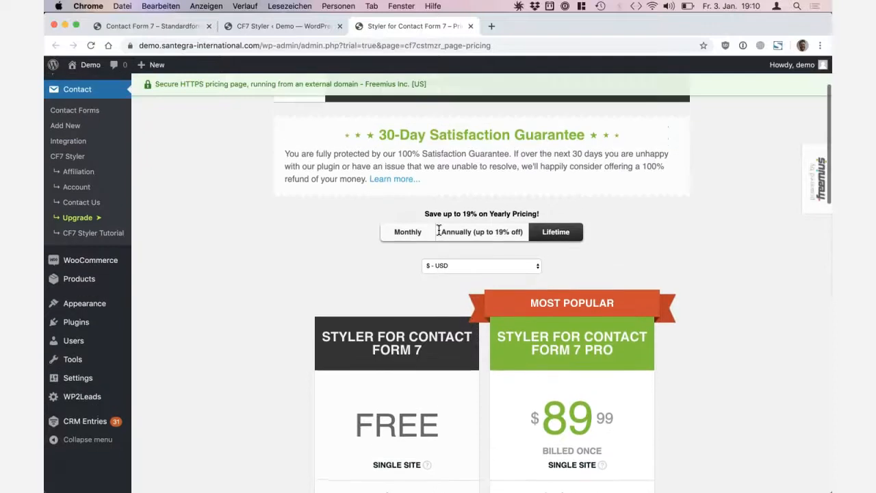
{"action": "scroll", "coordinate": [439, 230], "scroll_direction": "down", "scroll_amount": 9}
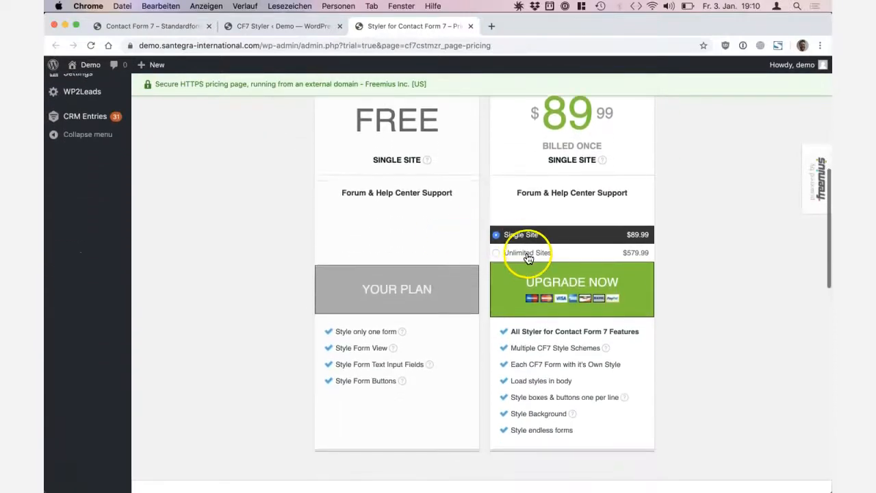
{"action": "scroll", "coordinate": [520, 286], "scroll_direction": "up", "scroll_amount": 6}
Choose annual billing and open the checkout for Styler for Contact Form 7 Pro.
{"action": "left_click", "coordinate": [449, 131]}
{"action": "scroll", "coordinate": [490, 281], "scroll_direction": "down", "scroll_amount": 5}
{"action": "left_click", "coordinate": [525, 296]}
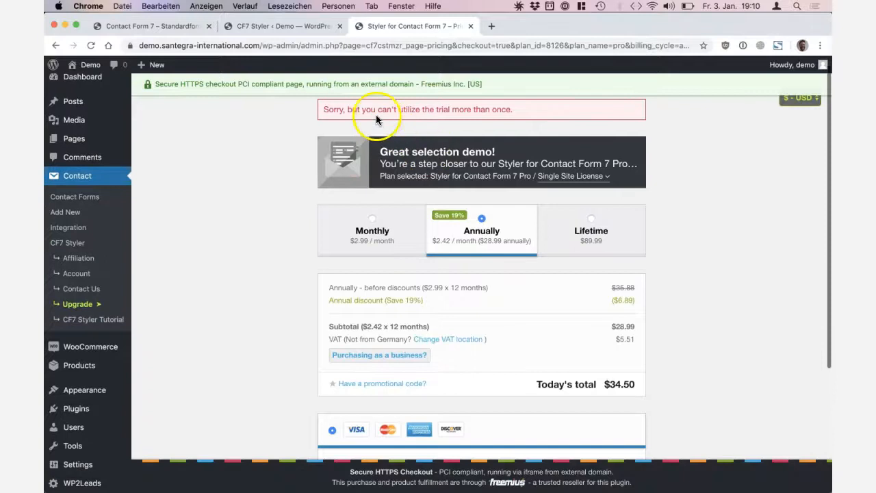
Read the trial notice, the annual price breakdown and the credit card payment form on the checkout page.
{"action": "left_click_drag", "start_coordinate": [519, 99], "coordinate": [320, 110]}
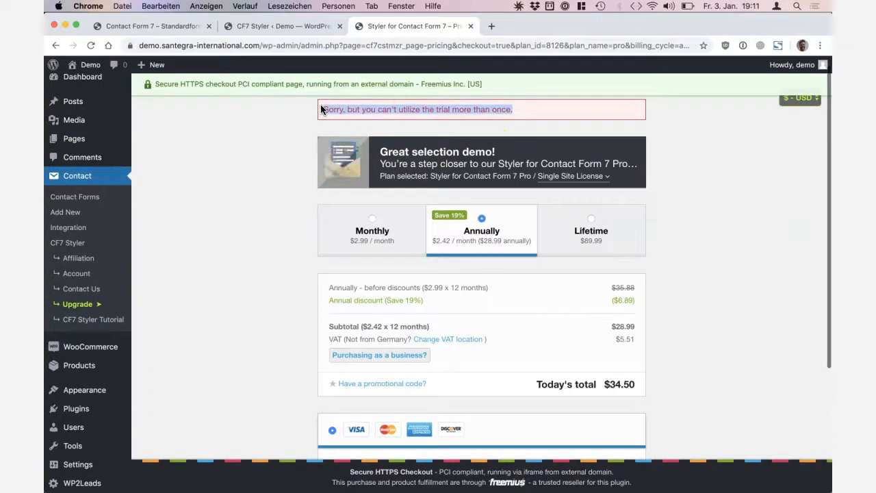
{"action": "left_click", "coordinate": [352, 199]}
{"action": "scroll", "coordinate": [352, 197], "scroll_direction": "down", "scroll_amount": 5}
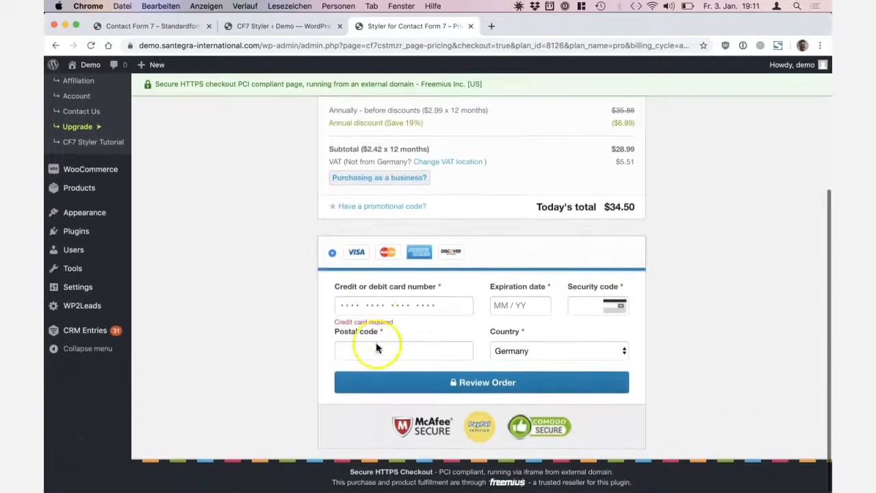
{"action": "scroll", "coordinate": [355, 249], "scroll_direction": "up", "scroll_amount": 6}
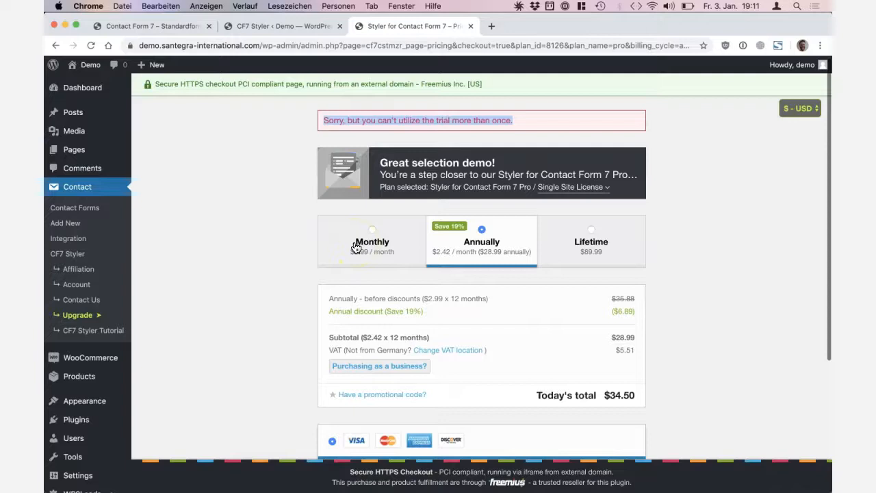
{"action": "left_click", "coordinate": [333, 122]}
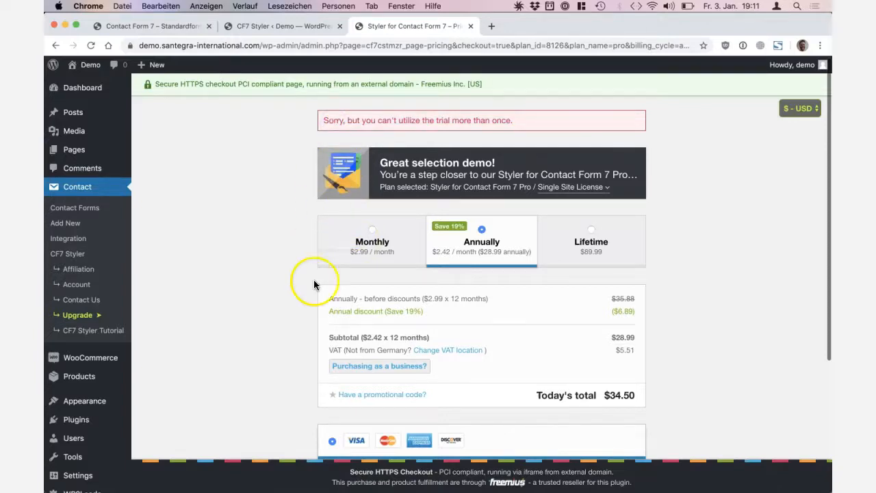
{"action": "scroll", "coordinate": [313, 284], "scroll_direction": "down", "scroll_amount": 3}
{"action": "left_click", "coordinate": [334, 341]}
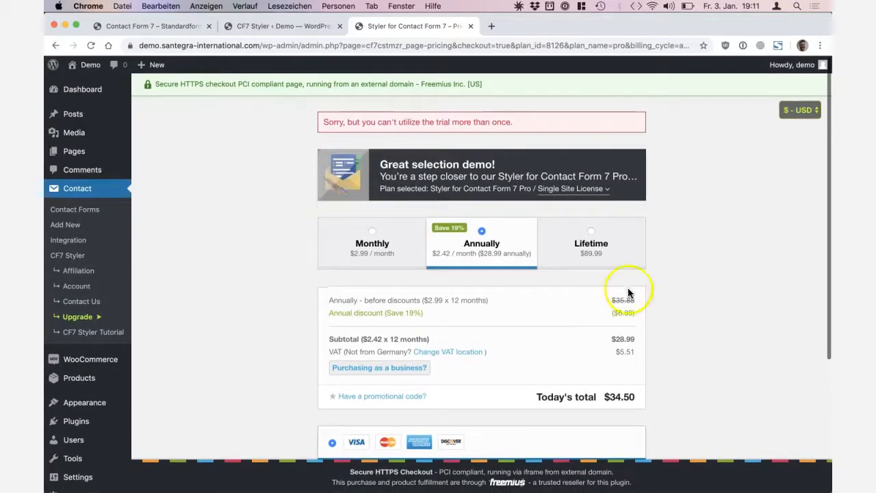
Check the checkout with the Lifetime plan and PayPal as the payment method.
{"action": "left_click", "coordinate": [591, 240]}
{"action": "scroll", "coordinate": [534, 295], "scroll_direction": "down", "scroll_amount": 3}
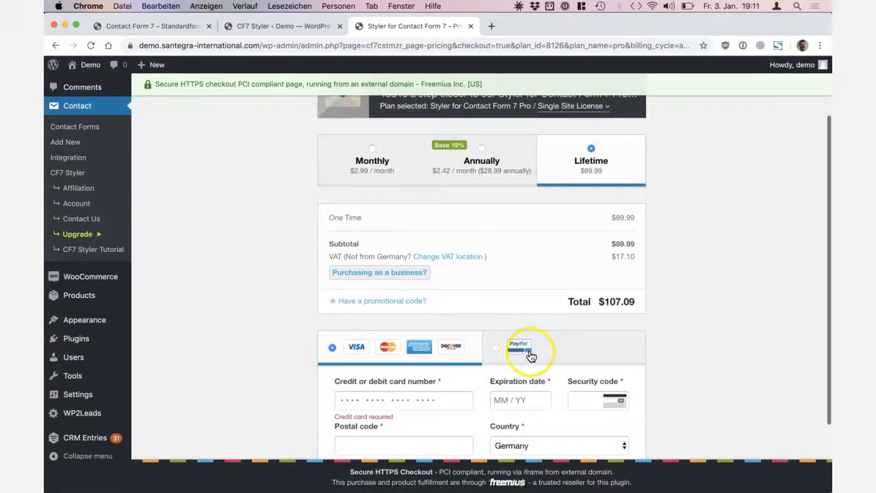
{"action": "left_click", "coordinate": [560, 350]}
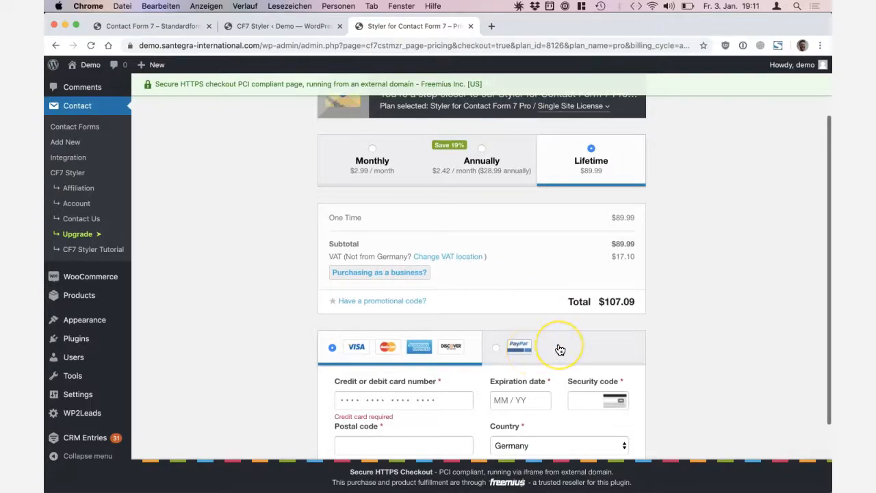
{"action": "left_click", "coordinate": [514, 348]}
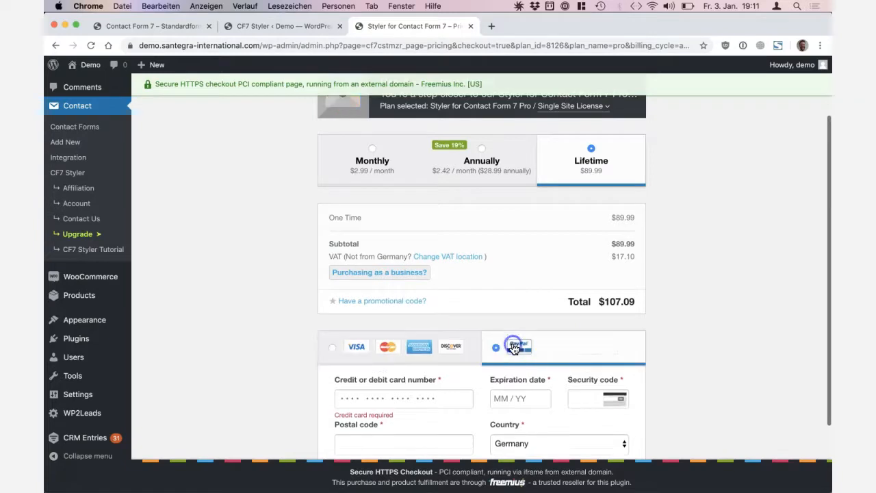
{"action": "scroll", "coordinate": [515, 349], "scroll_direction": "up", "scroll_amount": 1}
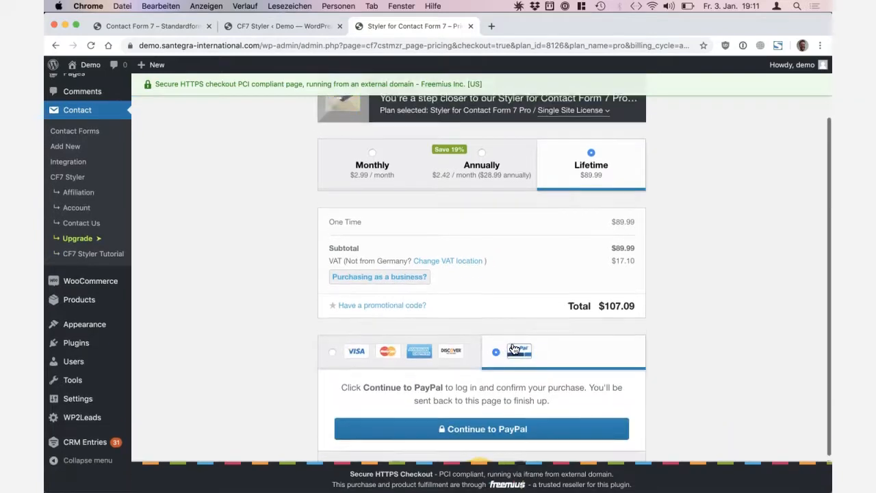
{"action": "scroll", "coordinate": [514, 350], "scroll_direction": "down", "scroll_amount": 1}
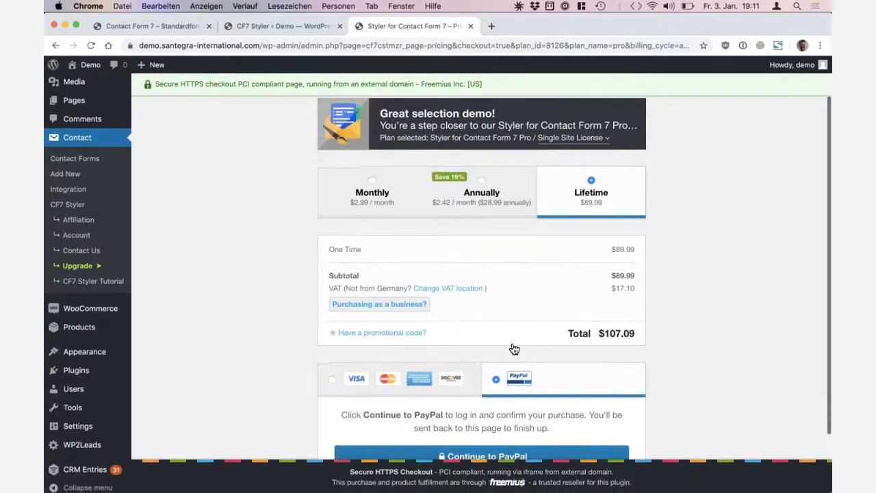
Switch the checkout to the Monthly plan and review its cost breakdown.
{"action": "left_click", "coordinate": [372, 184]}
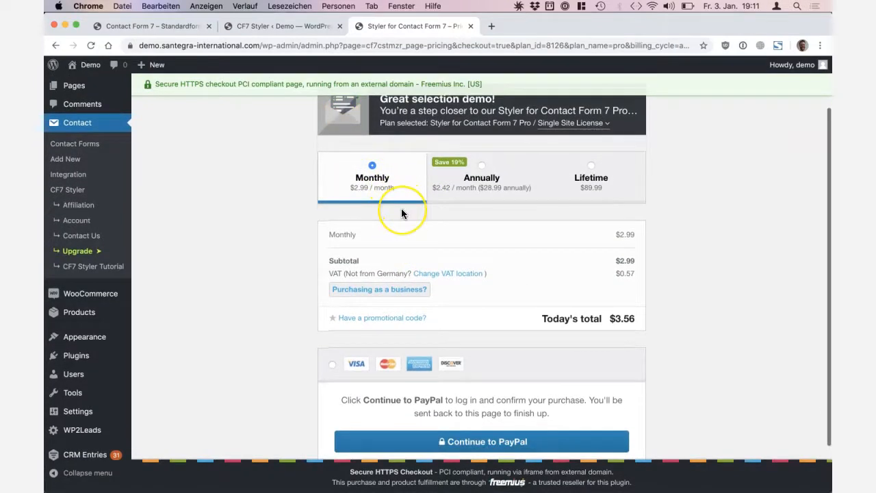
{"action": "scroll", "coordinate": [402, 213], "scroll_direction": "down", "scroll_amount": 1}
{"action": "scroll", "coordinate": [402, 215], "scroll_direction": "down", "scroll_amount": 1}
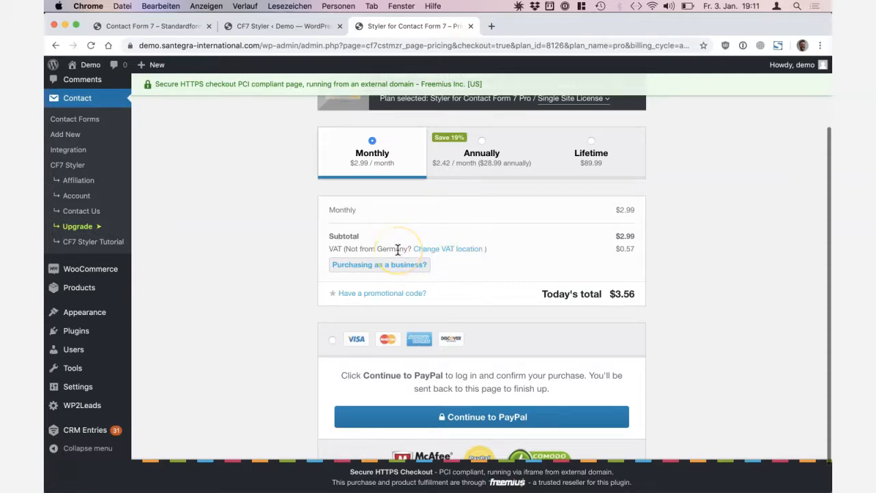
{"action": "scroll", "coordinate": [398, 250], "scroll_direction": "up", "scroll_amount": 3}
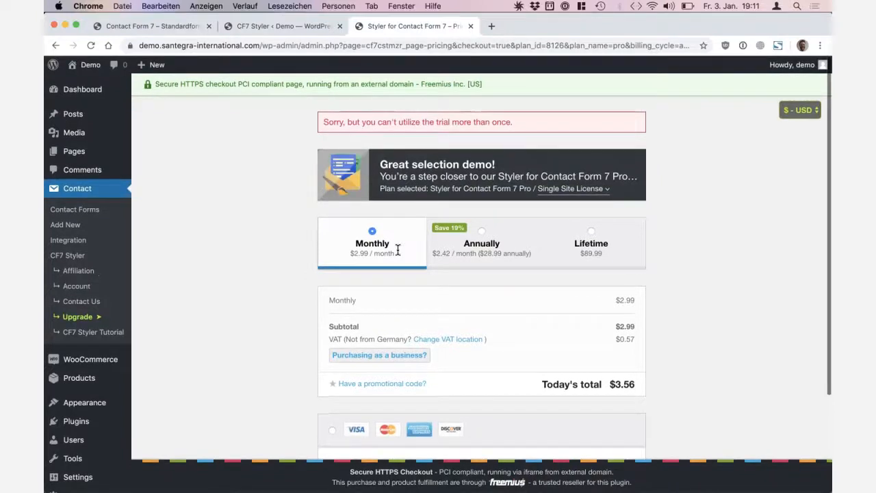
Open the CF7 Styler settings page and expand the styler to full screen.
{"action": "left_click", "coordinate": [101, 261]}
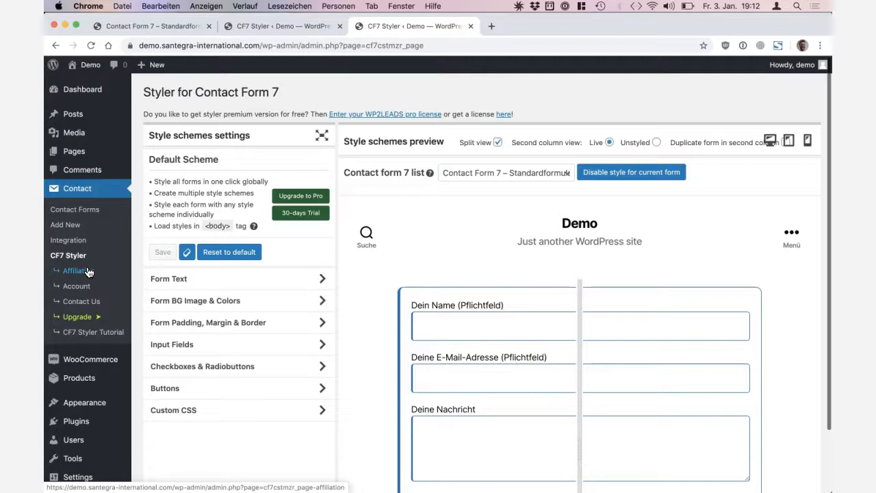
{"action": "left_click", "coordinate": [158, 279]}
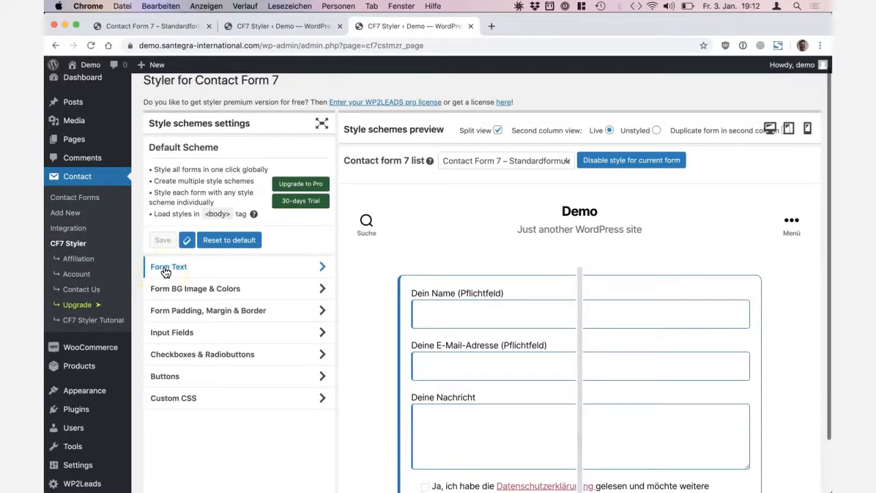
{"action": "left_click", "coordinate": [253, 215]}
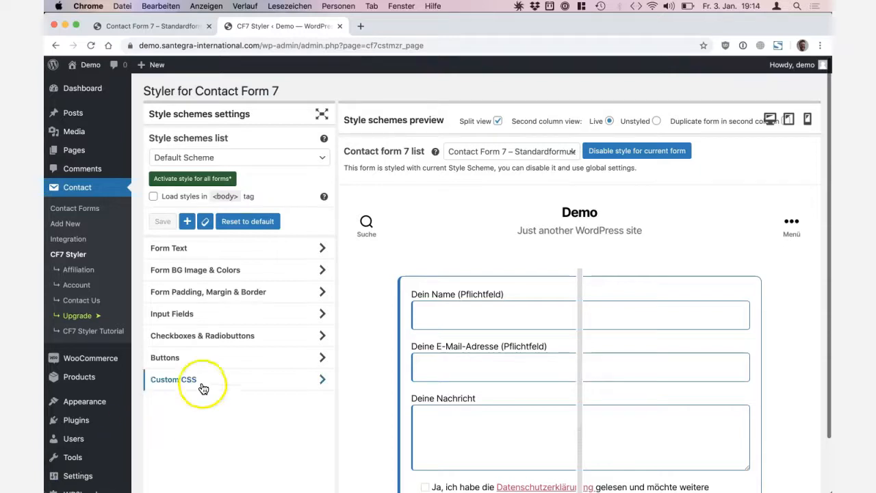
{"action": "left_click", "coordinate": [319, 116]}
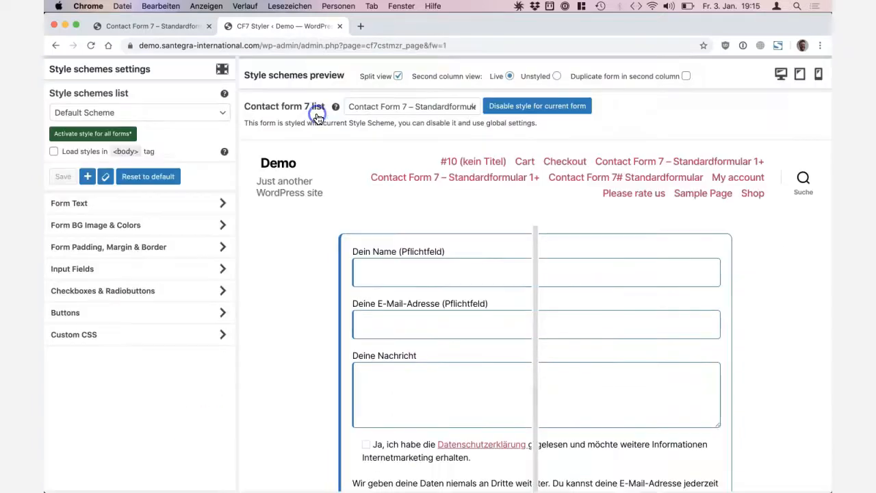
{"action": "scroll", "coordinate": [330, 168], "scroll_direction": "down", "scroll_amount": 3}
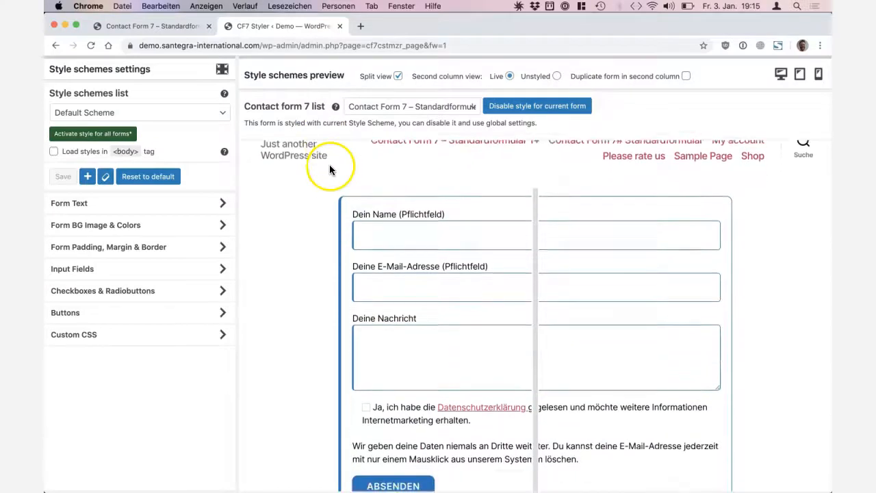
Set the blue cloud picture from the media library as the form's background image.
{"action": "left_click", "coordinate": [121, 227]}
{"action": "left_click", "coordinate": [87, 302]}
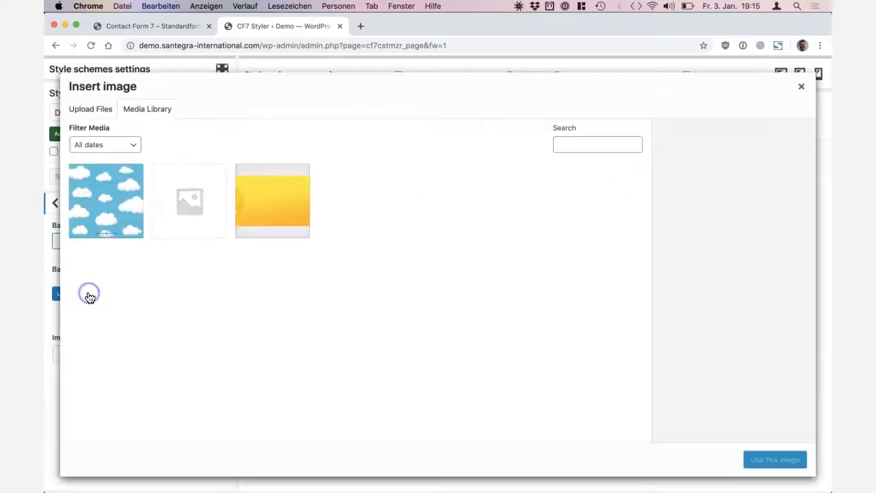
{"action": "left_click", "coordinate": [246, 208]}
{"action": "left_click", "coordinate": [102, 209]}
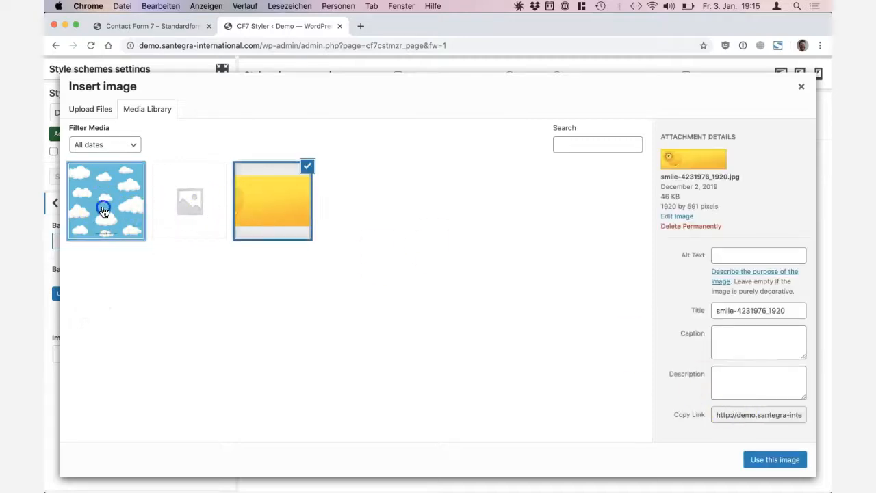
{"action": "left_click", "coordinate": [794, 461]}
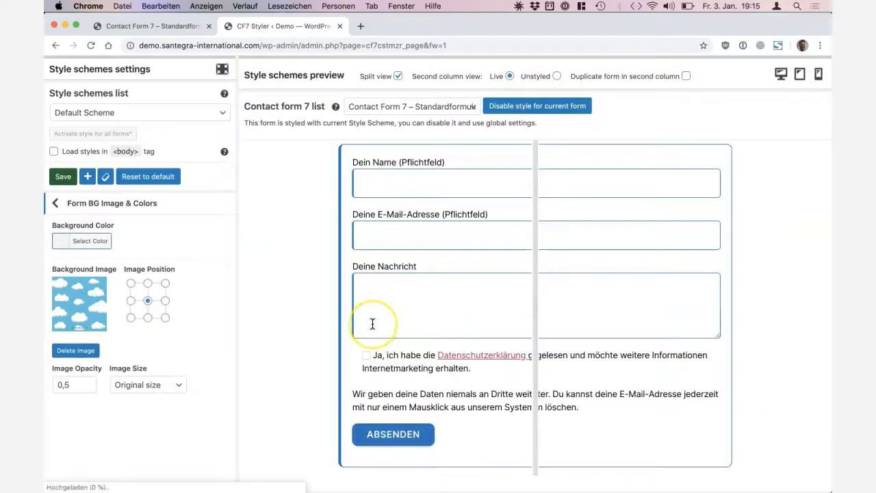
Try the background image sizes Contain and Repeat both, and settle on Cover.
{"action": "left_click", "coordinate": [147, 384]}
{"action": "left_click", "coordinate": [145, 407]}
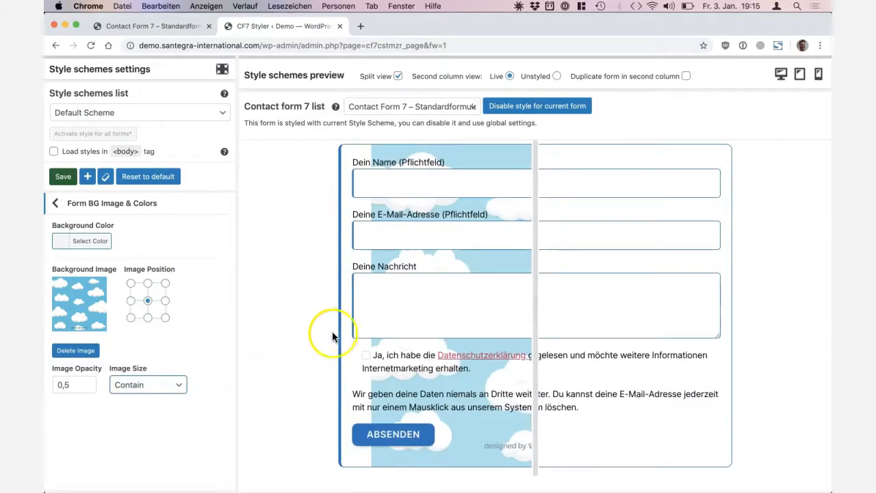
{"action": "left_click", "coordinate": [147, 385]}
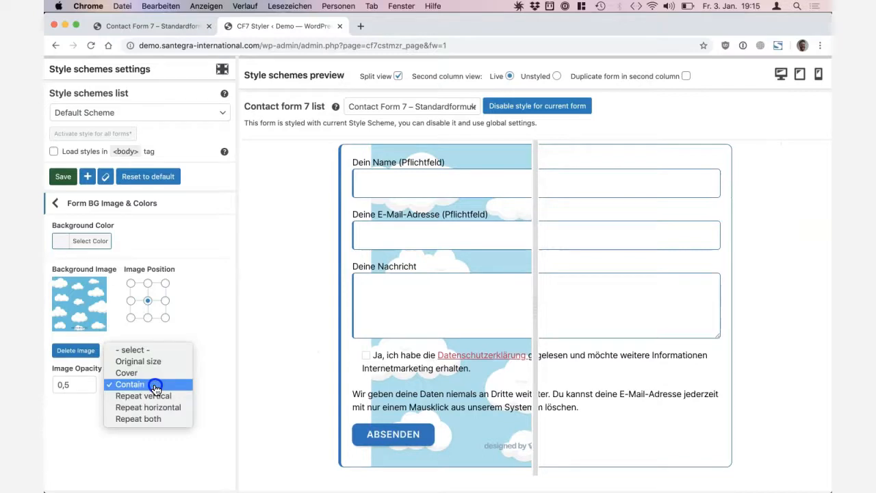
{"action": "left_click", "coordinate": [172, 418]}
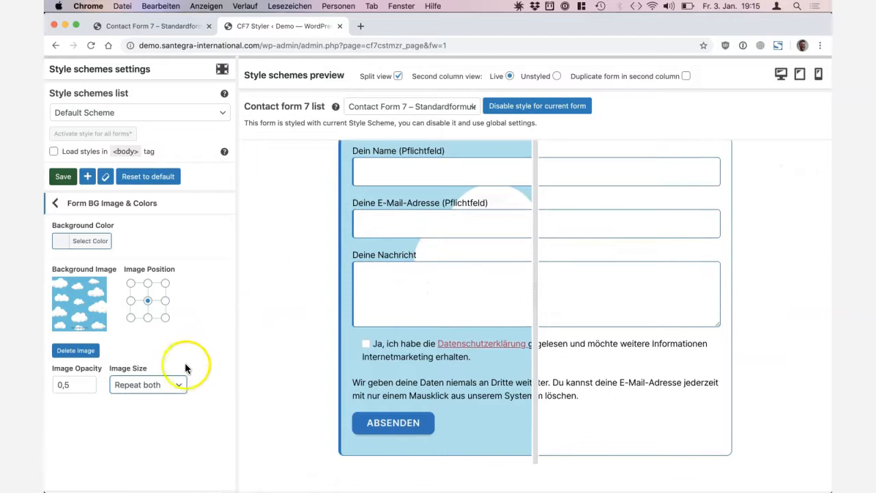
{"action": "left_click", "coordinate": [176, 382]}
{"action": "left_click", "coordinate": [171, 338]}
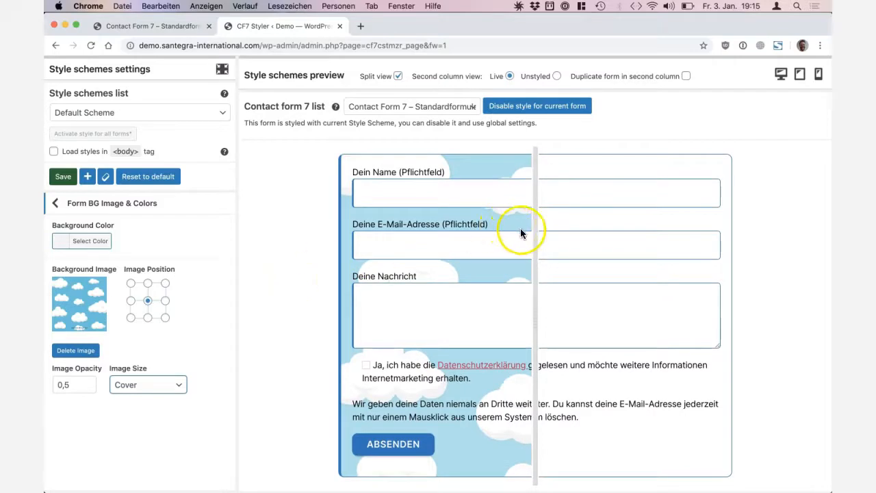
Widen the styled part of the split preview to nearly the full form width and leave the form background settings.
{"action": "left_click_drag", "start_coordinate": [534, 230], "coordinate": [720, 231]}
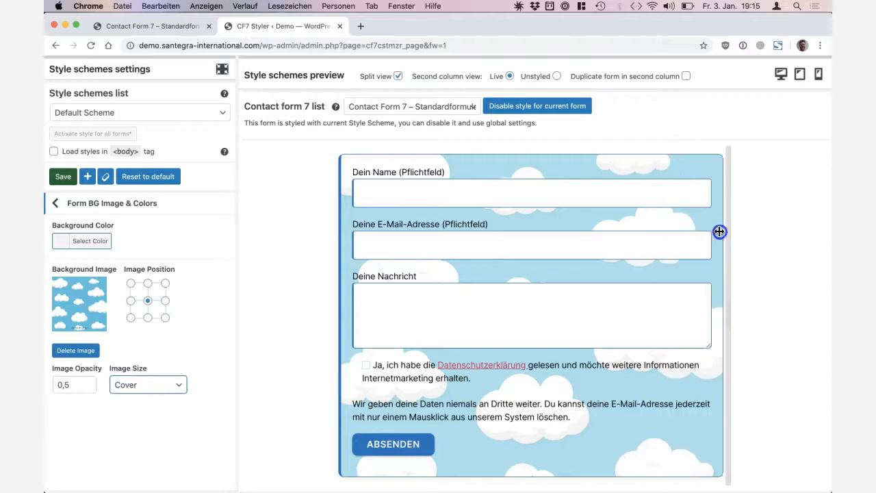
{"action": "left_click", "coordinate": [55, 202]}
{"action": "left_click", "coordinate": [454, 243]}
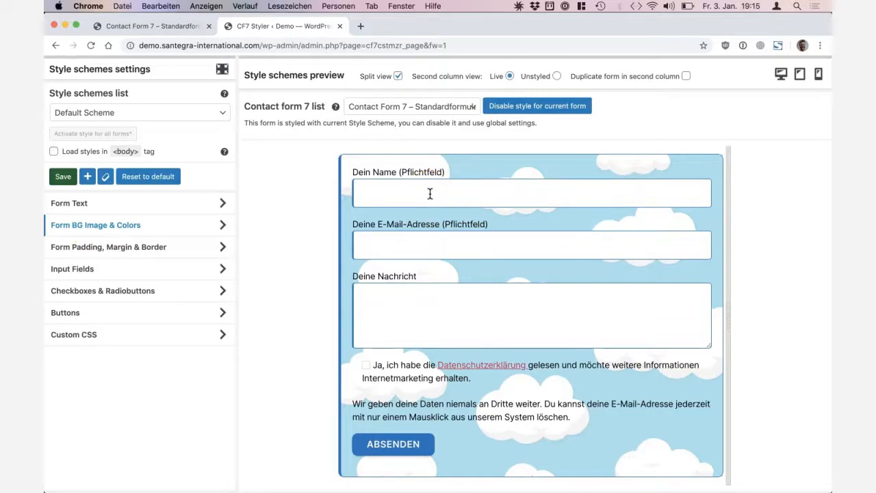
Set the form's text color to the orange swatch in the Form Text settings.
{"action": "left_click", "coordinate": [74, 204]}
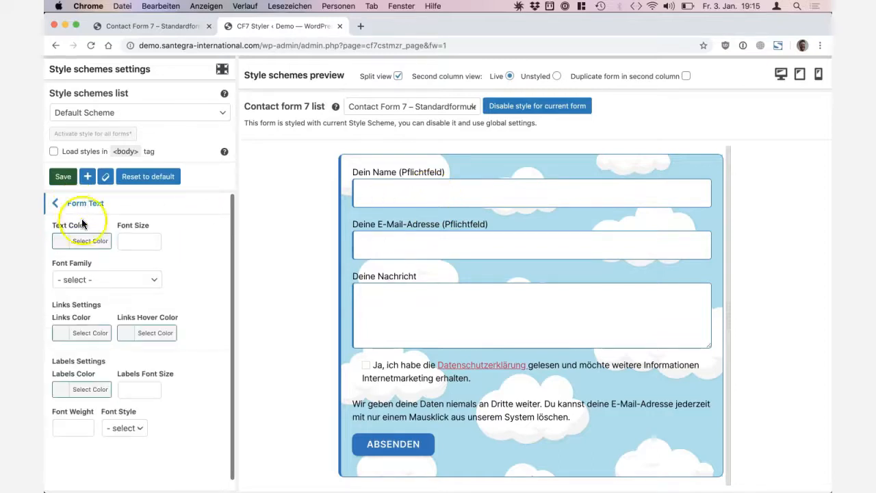
{"action": "scroll", "coordinate": [69, 342], "scroll_direction": "down", "scroll_amount": 1}
{"action": "scroll", "coordinate": [68, 344], "scroll_direction": "up", "scroll_amount": 1}
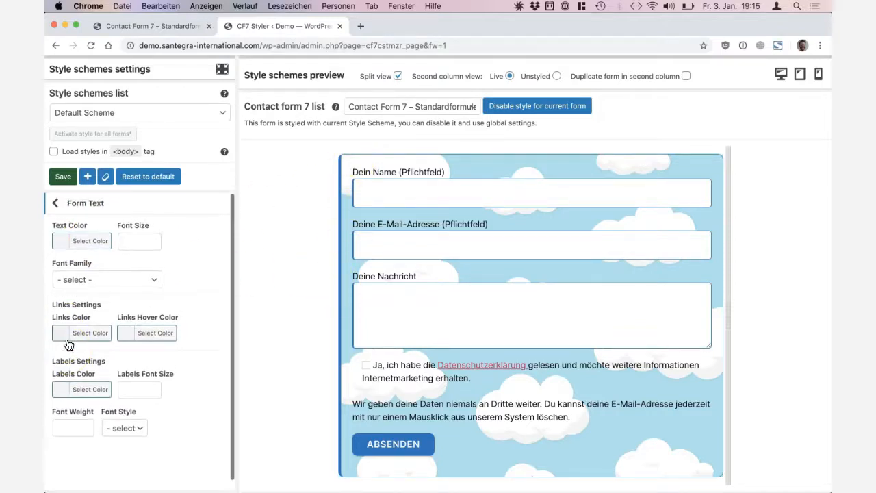
{"action": "left_click", "coordinate": [79, 241]}
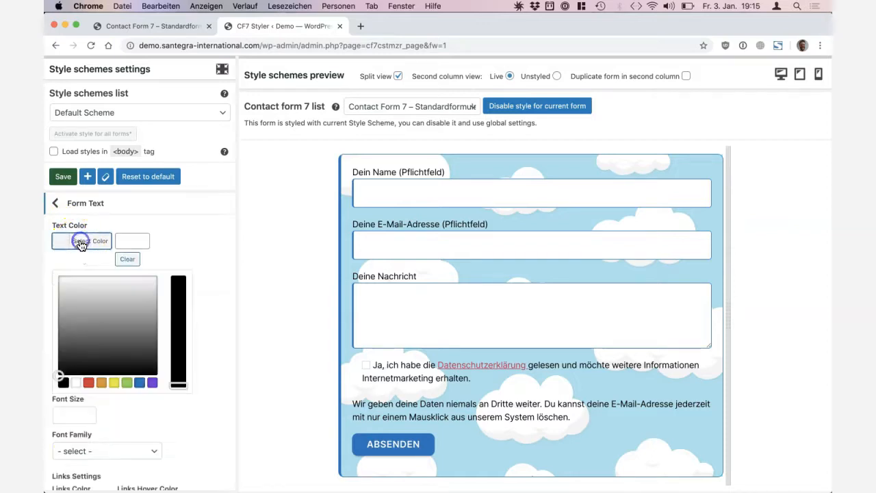
{"action": "left_click", "coordinate": [101, 382]}
{"action": "left_click", "coordinate": [102, 241]}
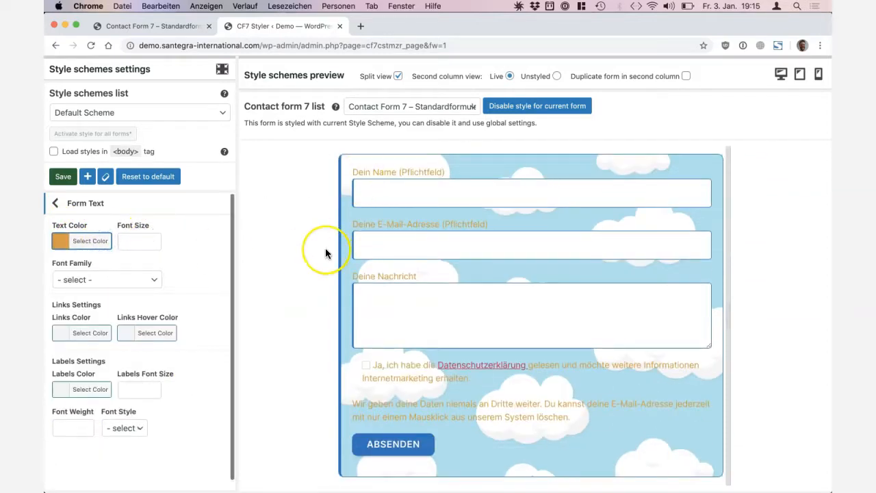
Clear the form's text color in the Form Text settings.
{"action": "left_click", "coordinate": [94, 241]}
{"action": "left_click", "coordinate": [126, 260]}
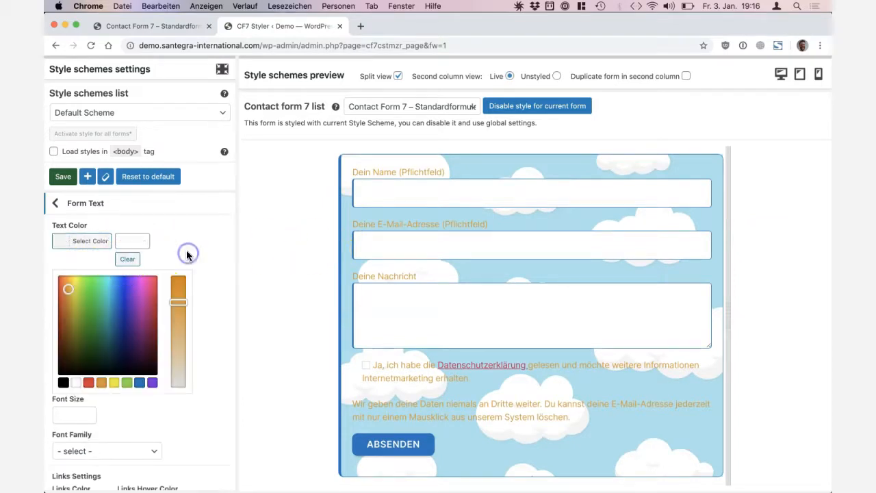
{"action": "left_click", "coordinate": [96, 241]}
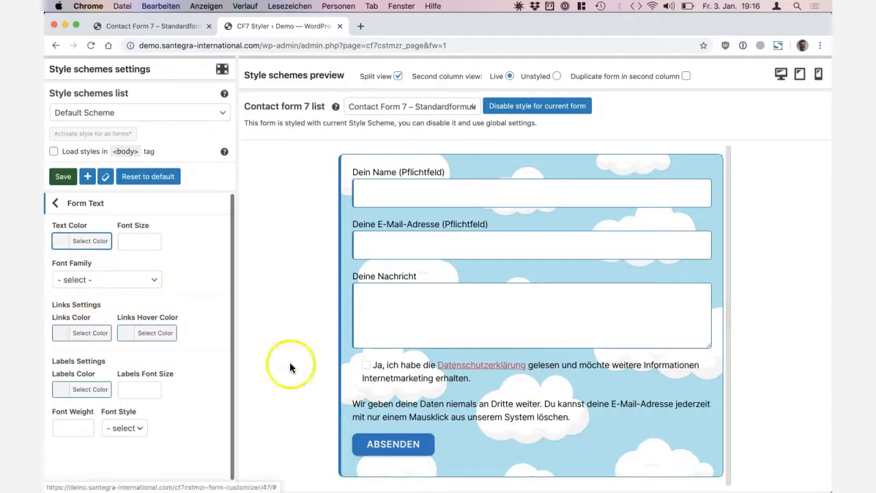
Set the color of the form's links to the blue swatch.
{"action": "left_click", "coordinate": [99, 333]}
{"action": "left_click", "coordinate": [142, 475]}
{"action": "left_click", "coordinate": [113, 332]}
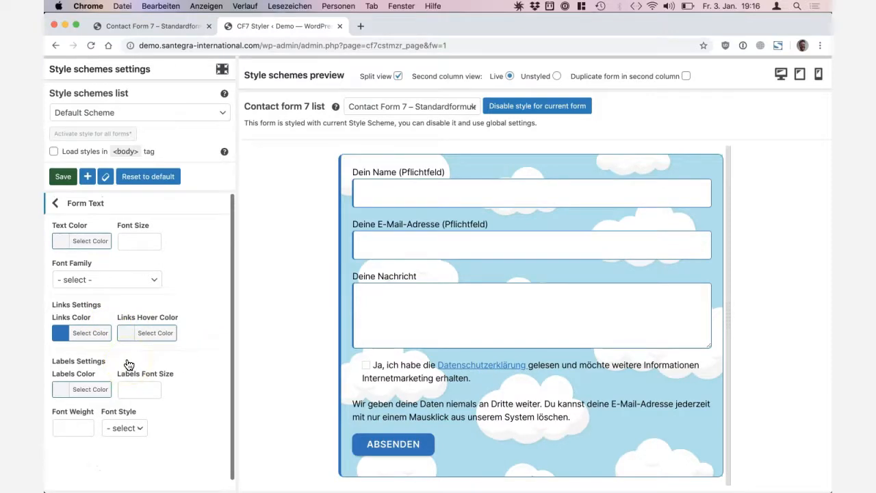
Set the form's text color to the orange swatch again.
{"action": "scroll", "coordinate": [129, 364], "scroll_direction": "down", "scroll_amount": 1}
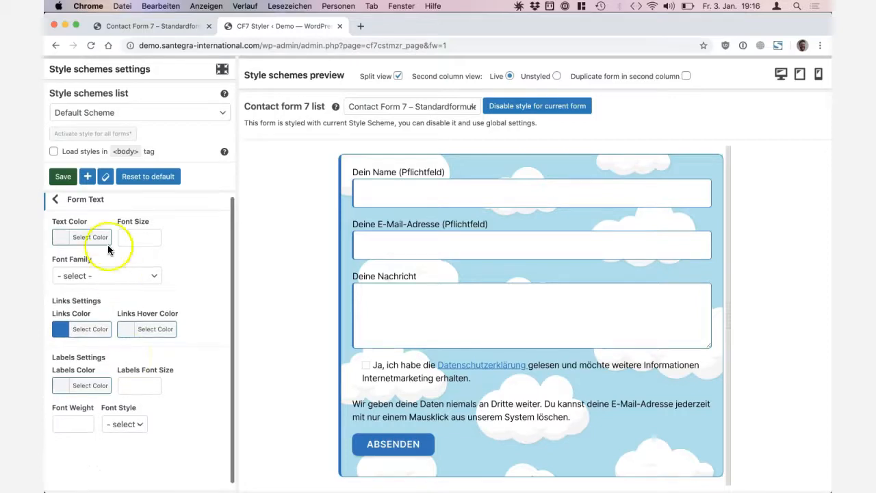
{"action": "left_click_drag", "start_coordinate": [50, 221], "coordinate": [185, 210]}
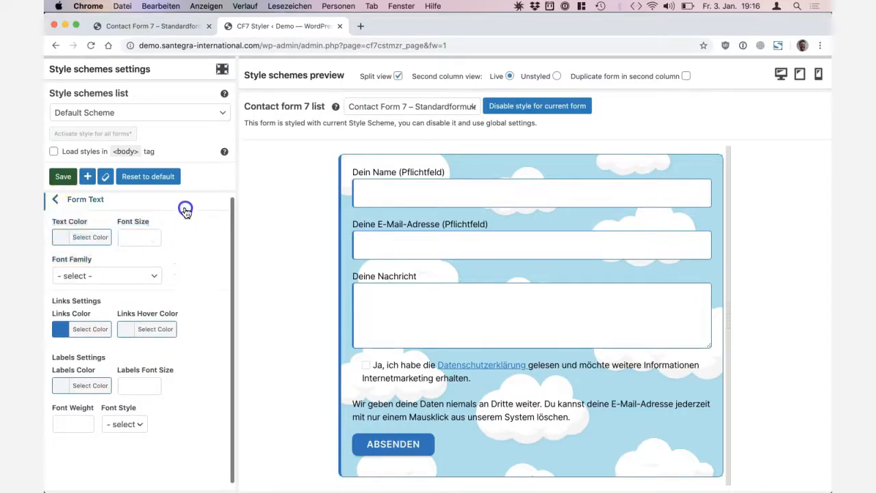
{"action": "left_click", "coordinate": [76, 241]}
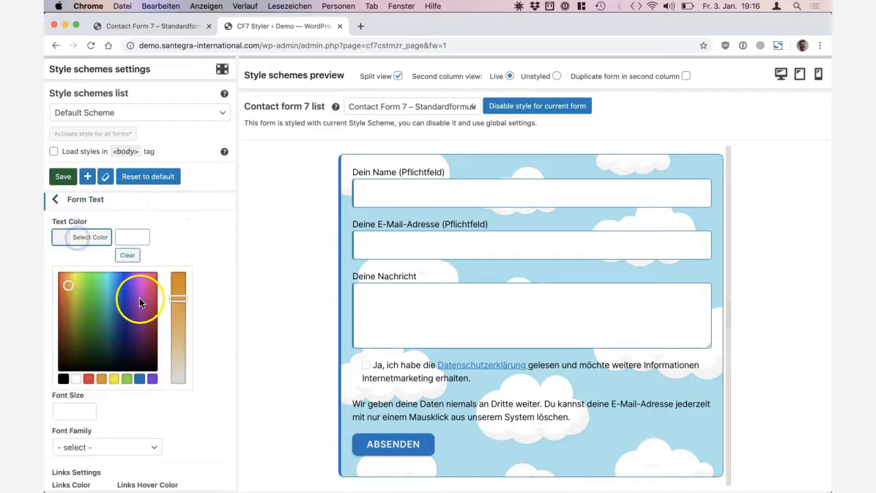
{"action": "left_click", "coordinate": [102, 379]}
{"action": "left_click", "coordinate": [190, 259]}
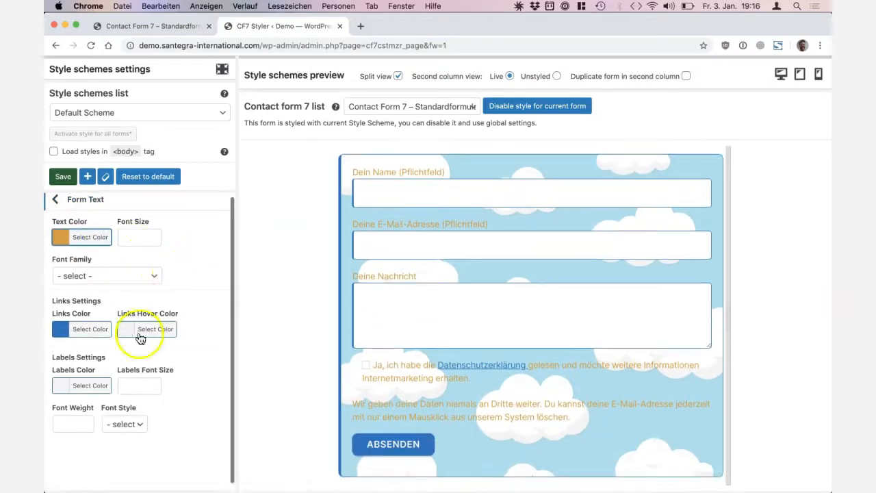
Set the color of the form's labels to the yellow swatch.
{"action": "left_click", "coordinate": [83, 385]}
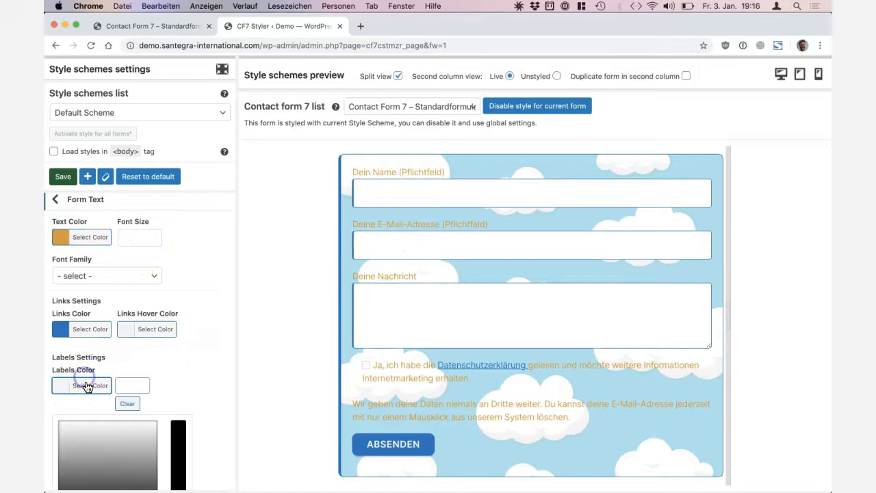
{"action": "scroll", "coordinate": [97, 429], "scroll_direction": "down", "scroll_amount": 1}
{"action": "scroll", "coordinate": [97, 428], "scroll_direction": "down", "scroll_amount": 3}
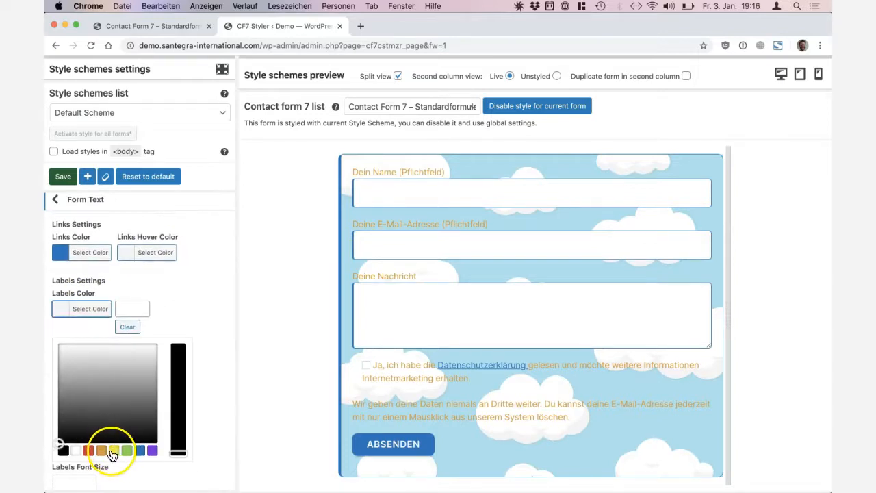
{"action": "left_click", "coordinate": [111, 452]}
{"action": "left_click", "coordinate": [109, 287]}
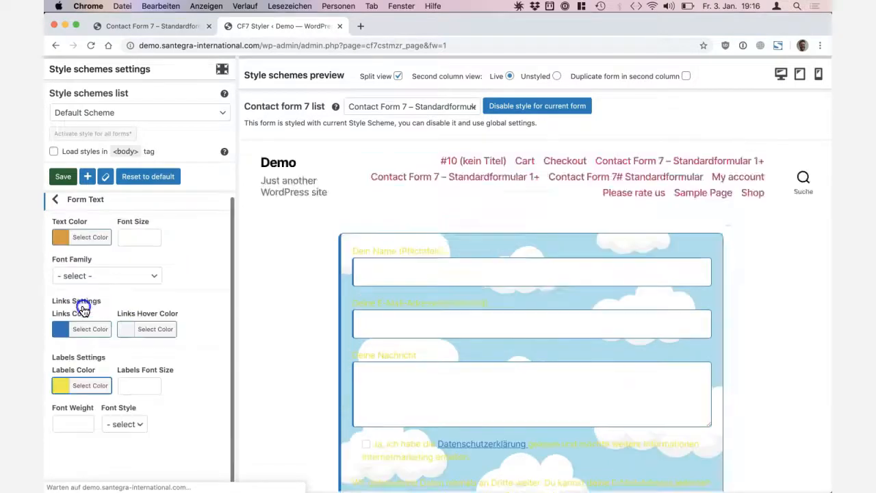
Set the color of the form's labels to a dark gold, about #a59015.
{"action": "left_click", "coordinate": [86, 385]}
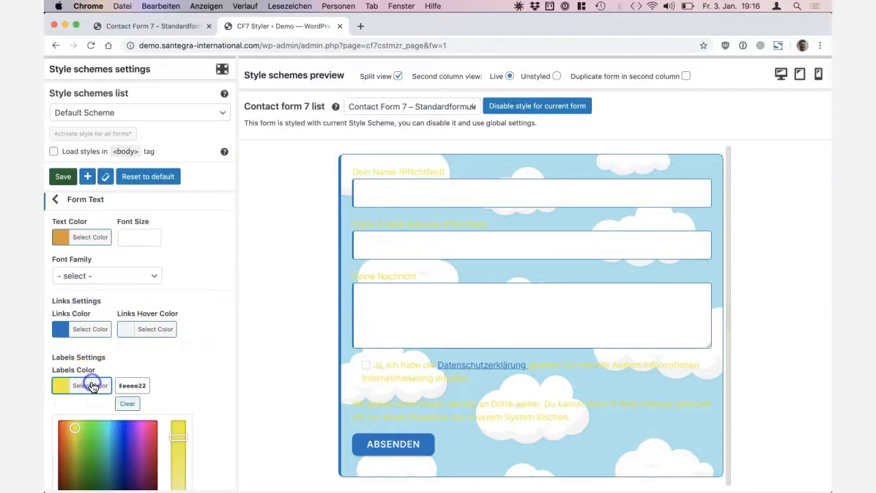
{"action": "left_click", "coordinate": [126, 434]}
{"action": "left_click_drag", "start_coordinate": [124, 429], "coordinate": [72, 450]}
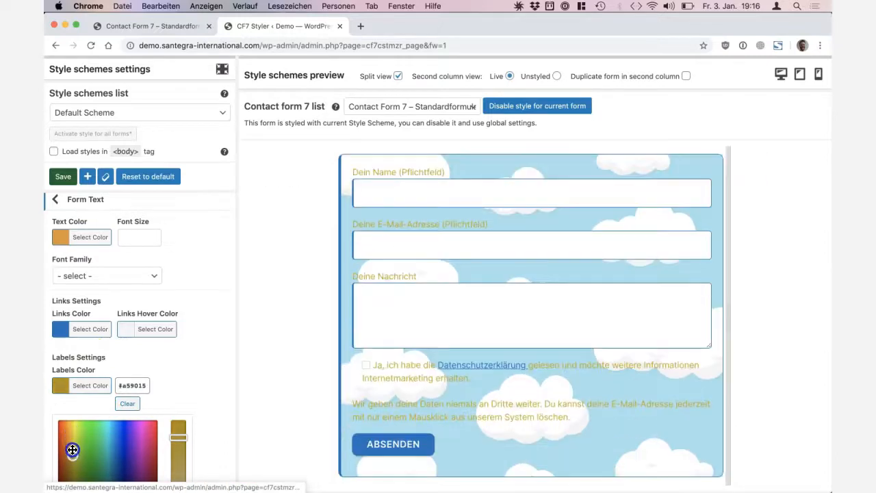
{"action": "left_click", "coordinate": [92, 386]}
{"action": "left_click", "coordinate": [203, 334]}
{"action": "left_click", "coordinate": [295, 320]}
{"action": "left_click_drag", "start_coordinate": [55, 225], "coordinate": [165, 233]}
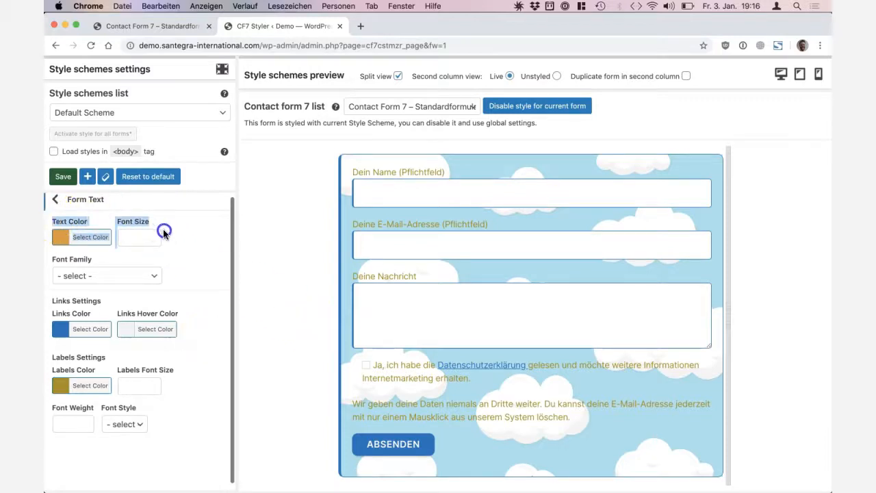
{"action": "left_click", "coordinate": [196, 360]}
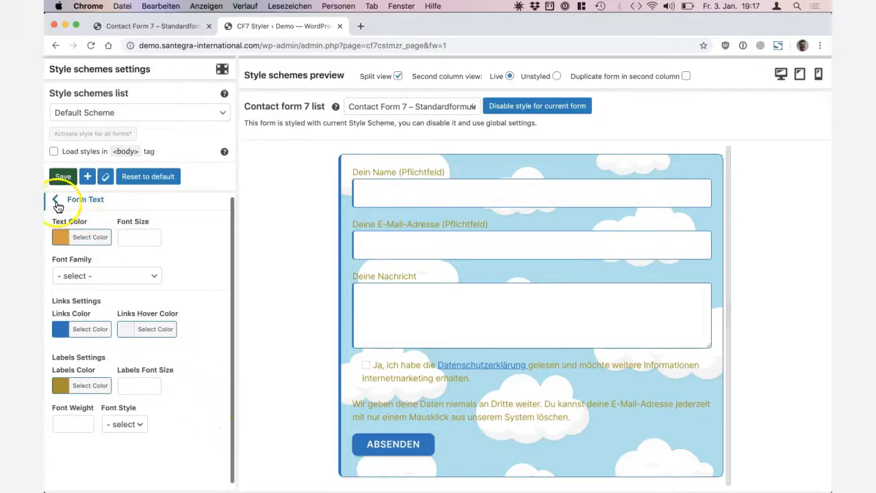
{"action": "left_click_drag", "start_coordinate": [57, 206], "coordinate": [145, 239]}
Try a font weight of 800 for the form's labels and clear the weight again.
{"action": "scroll", "coordinate": [117, 229], "scroll_direction": "down", "scroll_amount": 1}
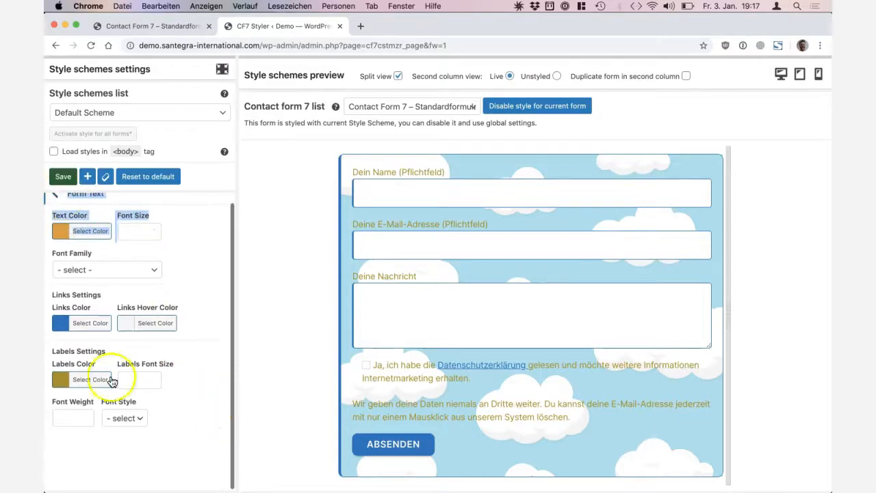
{"action": "left_click", "coordinate": [73, 414]}
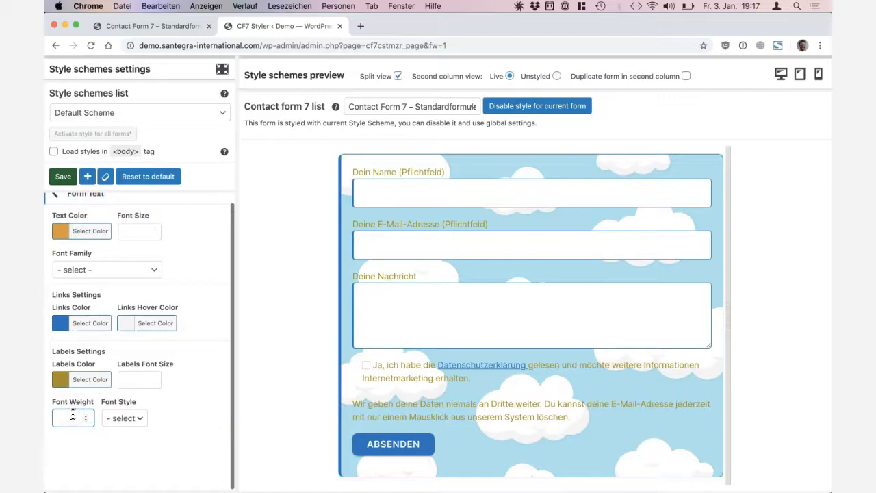
{"action": "left_click", "coordinate": [137, 434]}
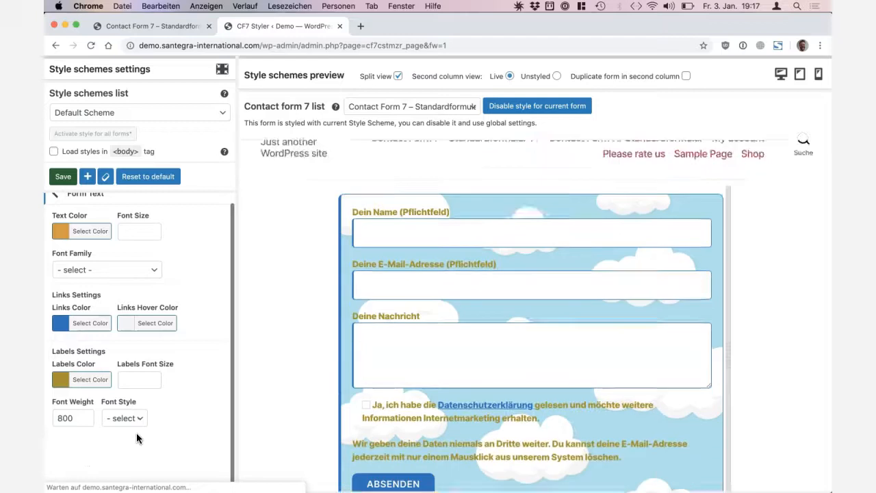
{"action": "left_click", "coordinate": [140, 419]}
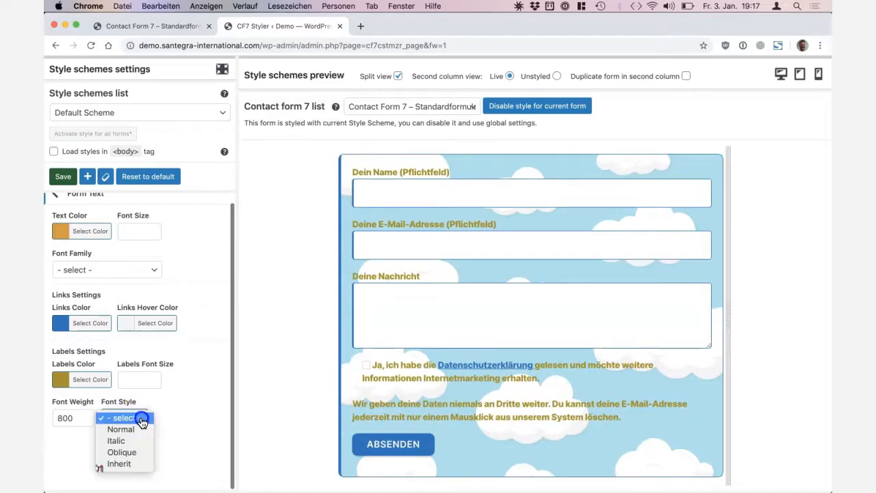
{"action": "left_click", "coordinate": [98, 417]}
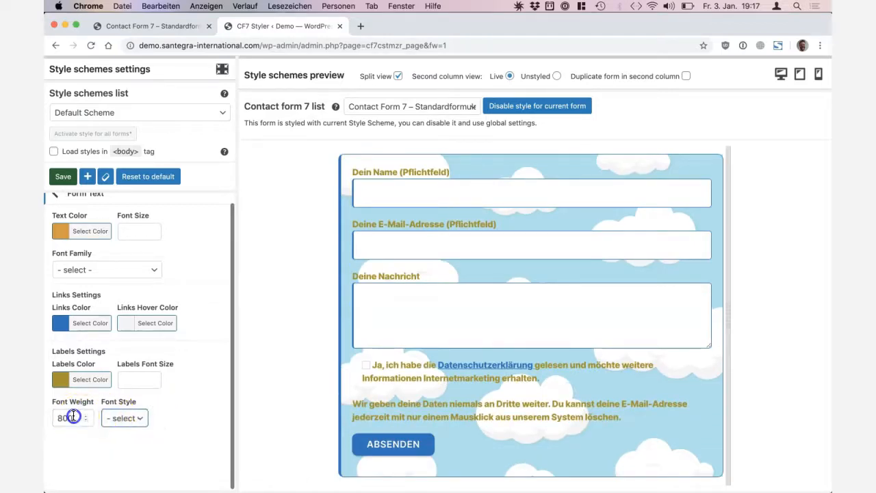
{"action": "key", "text": "BackSpace"}
{"action": "left_click", "coordinate": [164, 411]}
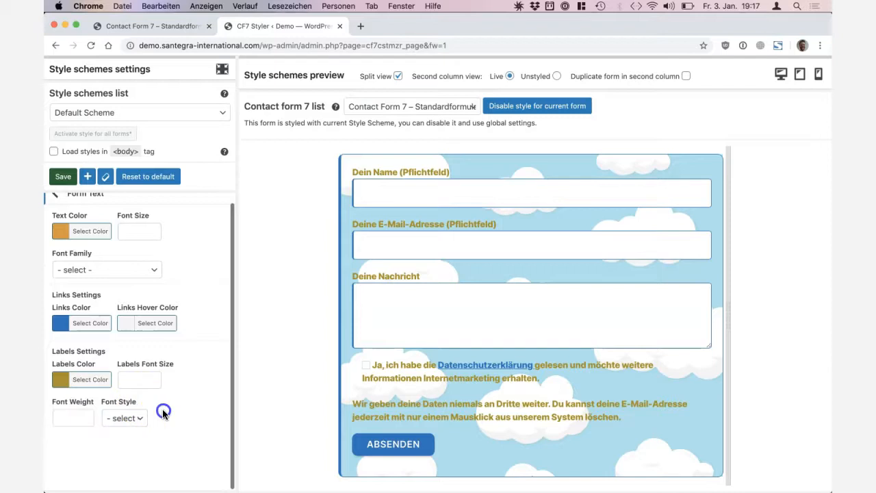
Set the form's background color to the yellow swatch (#eeee22) in the Form BG Image & Colors settings.
{"action": "left_click", "coordinate": [55, 195]}
{"action": "left_click", "coordinate": [65, 224]}
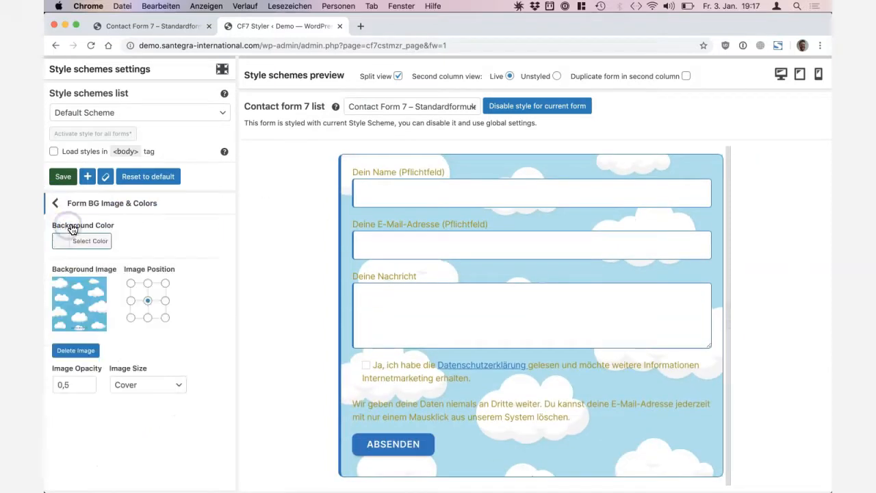
{"action": "left_click", "coordinate": [89, 242]}
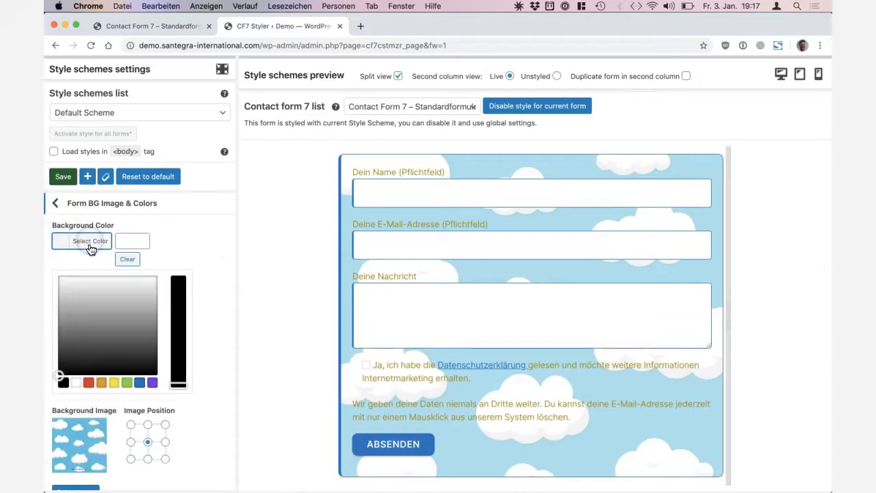
{"action": "left_click", "coordinate": [114, 382]}
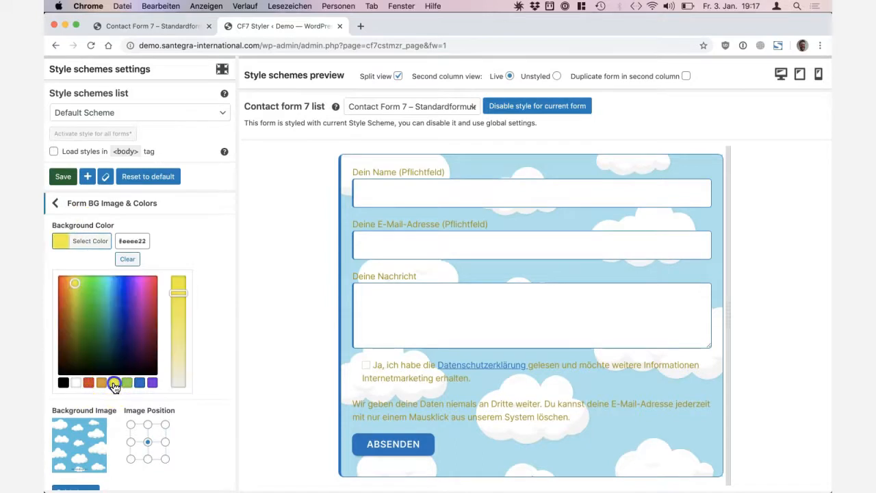
{"action": "left_click", "coordinate": [96, 243]}
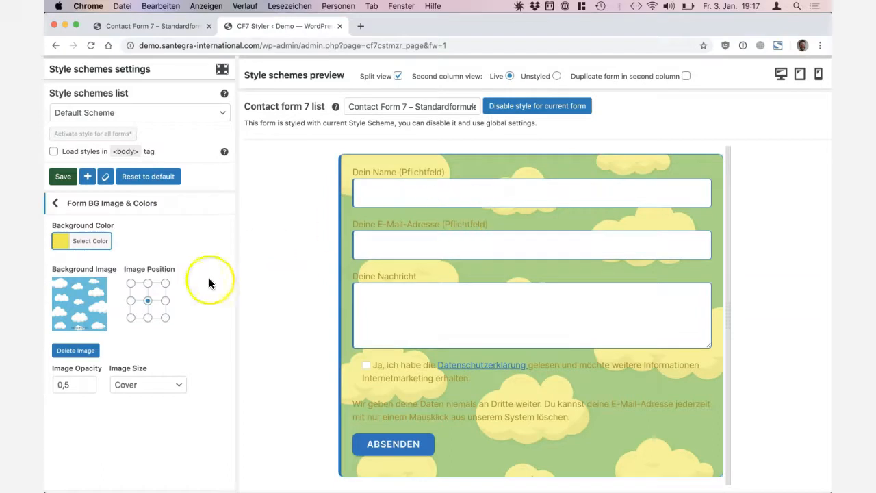
Try an opacity of 1 for the form's background image and set it back to ,5.
{"action": "left_click", "coordinate": [70, 382]}
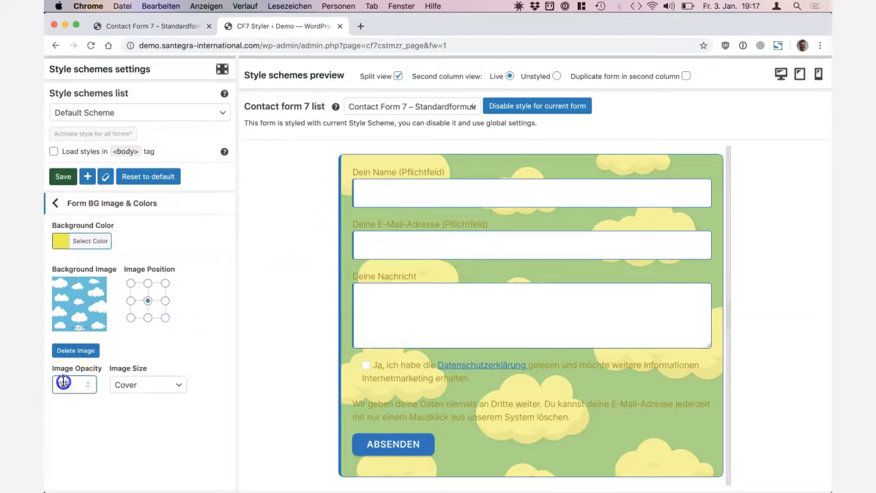
{"action": "type", "text": "1"}
{"action": "left_click", "coordinate": [162, 351]}
{"action": "left_click", "coordinate": [81, 383]}
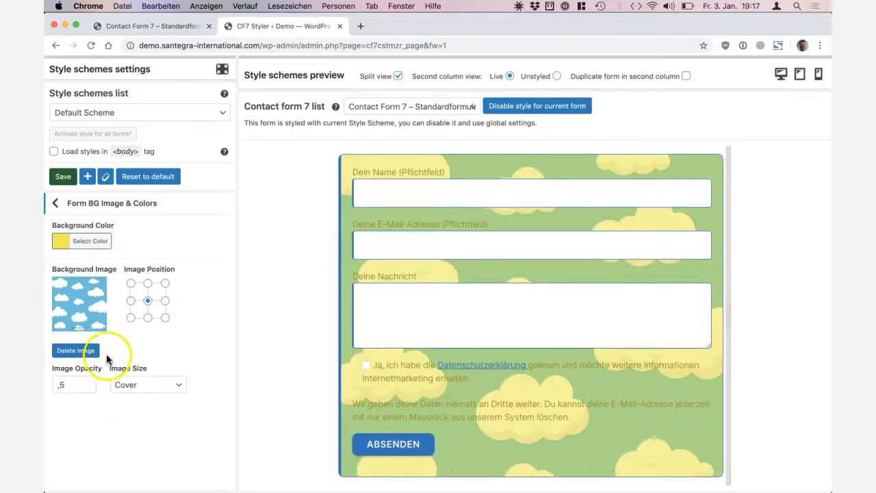
Clear the form's background color and leave the form background settings.
{"action": "left_click", "coordinate": [80, 242]}
{"action": "left_click", "coordinate": [127, 259]}
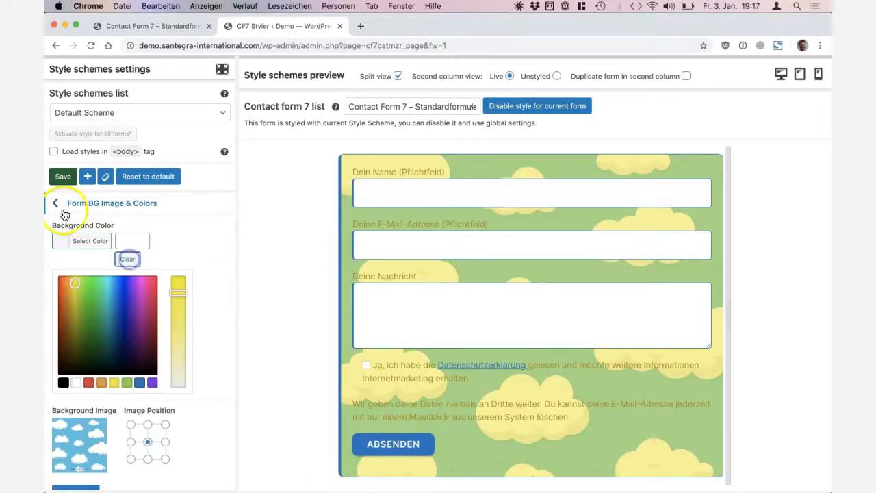
{"action": "left_click", "coordinate": [63, 211]}
Set the form's padding to 40 in the Form Padding, Margin & Border settings.
{"action": "left_click", "coordinate": [84, 247]}
{"action": "left_click", "coordinate": [81, 237]}
{"action": "double_click", "coordinate": [61, 241]}
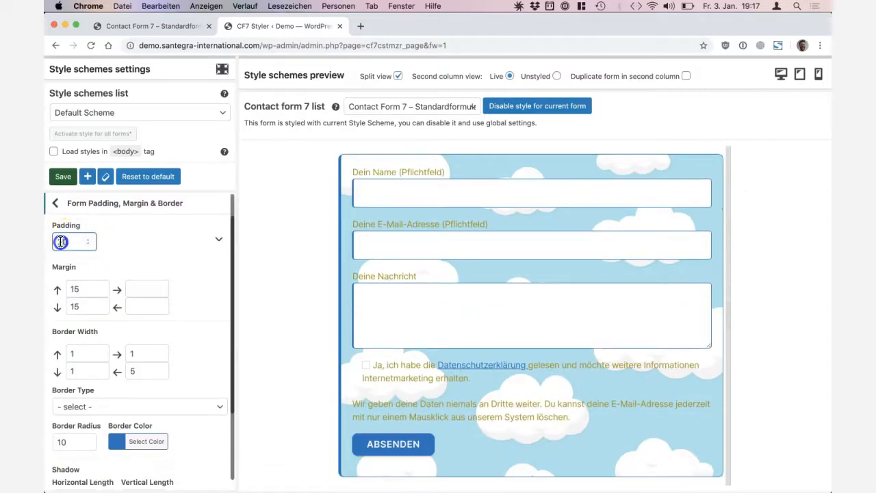
{"action": "type", "text": "40"}
{"action": "left_click", "coordinate": [126, 239]}
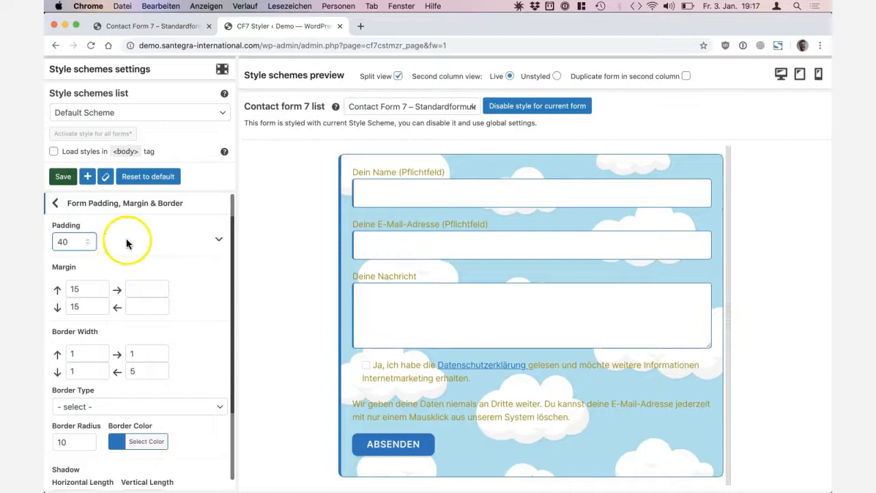
{"action": "left_click", "coordinate": [394, 159]}
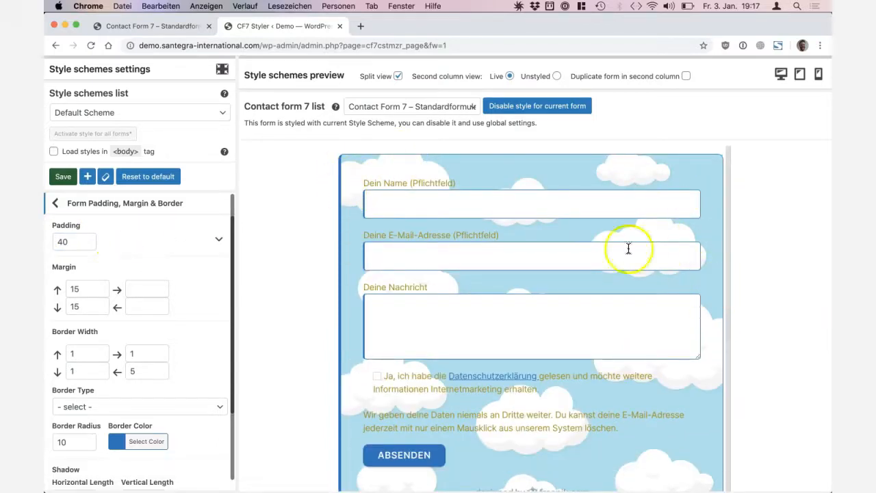
Try a left border width of 1 on the form and set it back to 5.
{"action": "scroll", "coordinate": [360, 290], "scroll_direction": "down", "scroll_amount": 1}
{"action": "scroll", "coordinate": [360, 293], "scroll_direction": "down", "scroll_amount": 3}
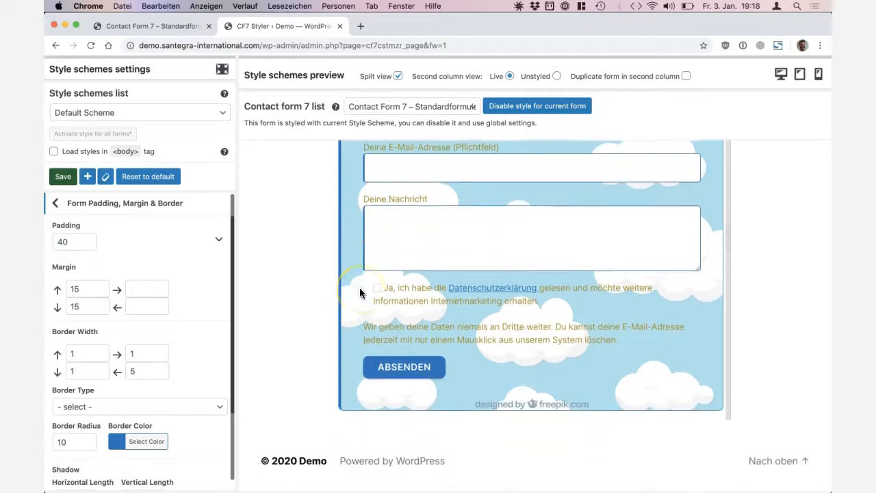
{"action": "scroll", "coordinate": [360, 293], "scroll_direction": "up", "scroll_amount": 2}
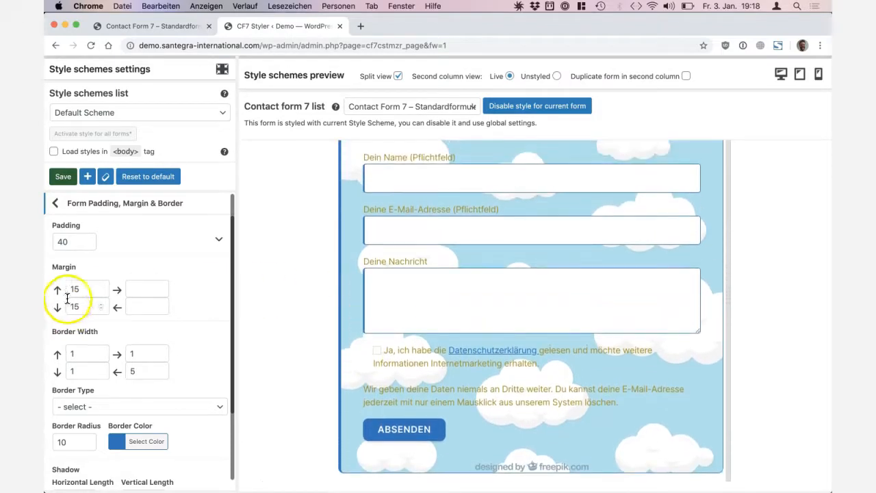
{"action": "scroll", "coordinate": [307, 278], "scroll_direction": "up", "scroll_amount": 1}
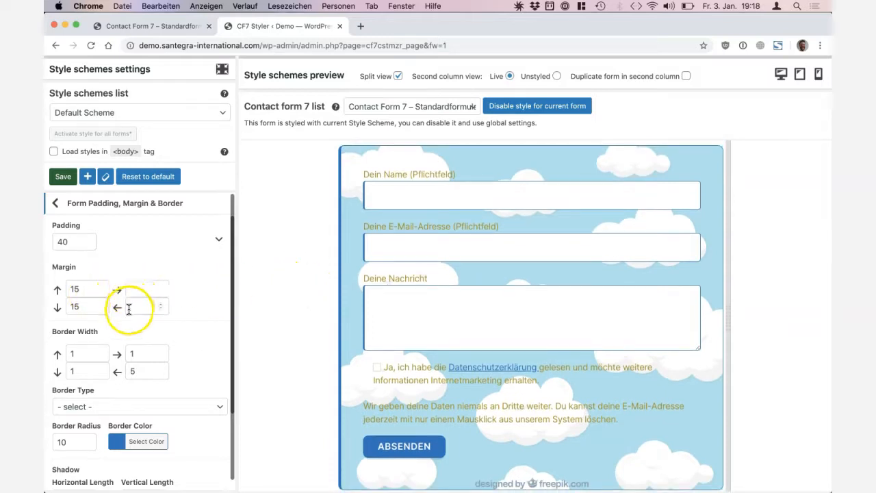
{"action": "scroll", "coordinate": [131, 322], "scroll_direction": "down", "scroll_amount": 1}
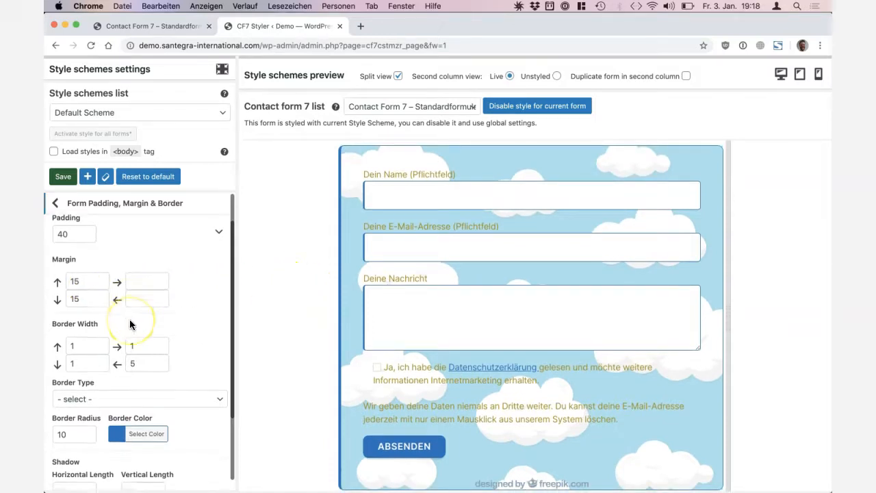
{"action": "left_click", "coordinate": [147, 347]}
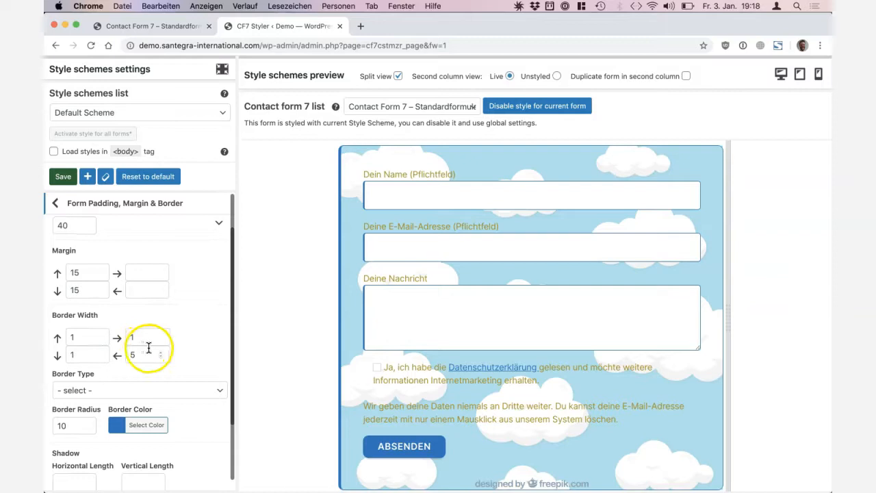
{"action": "left_click", "coordinate": [148, 352]}
{"action": "type", "text": "1"}
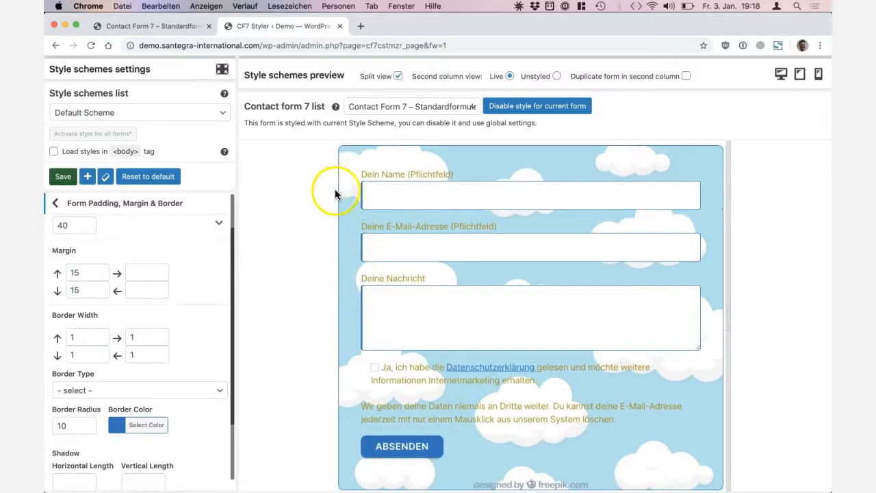
{"action": "left_click", "coordinate": [137, 357]}
{"action": "left_click", "coordinate": [190, 334]}
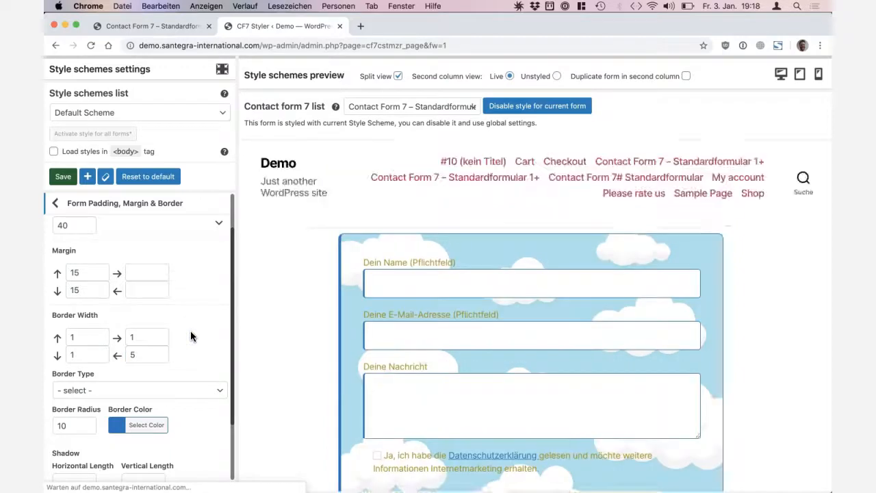
Set the form's right border width to 5 and left border width to 1, and choose Dotted as the border type.
{"action": "left_click", "coordinate": [138, 337]}
{"action": "type", "text": "5"}
{"action": "left_click", "coordinate": [139, 355]}
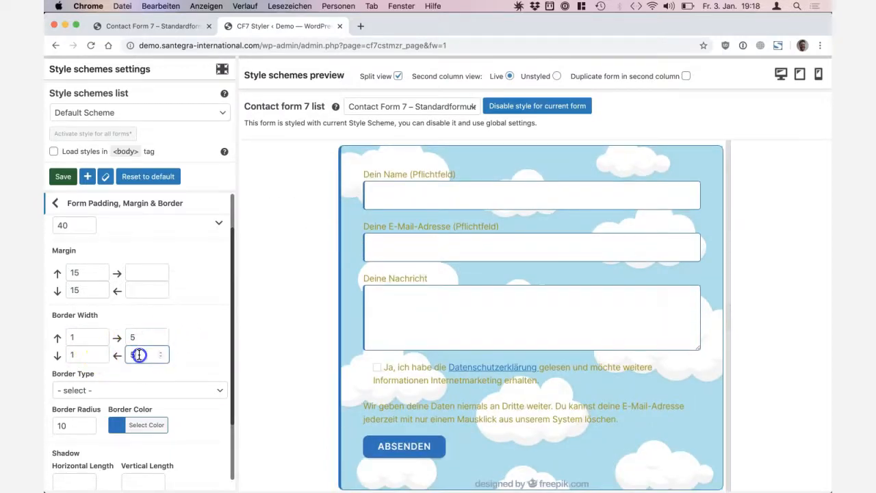
{"action": "type", "text": "1"}
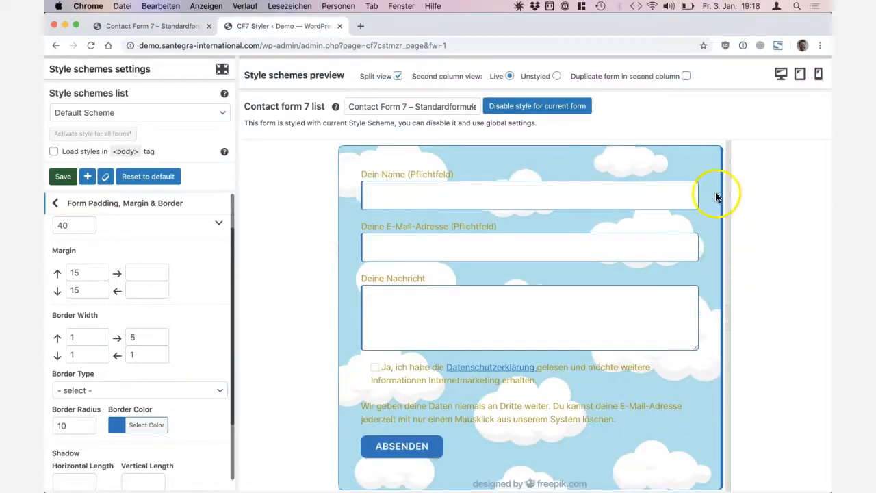
{"action": "left_click", "coordinate": [96, 390]}
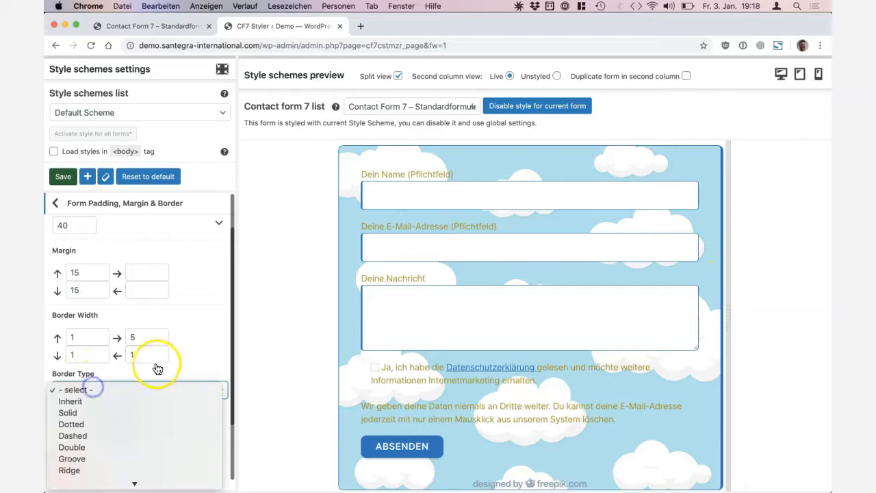
{"action": "left_click", "coordinate": [110, 425]}
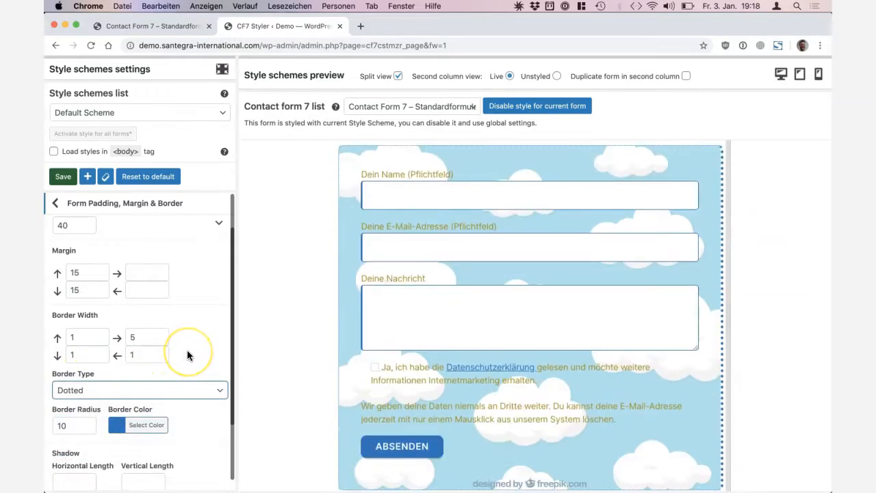
Set the form's upper, lower and left border widths to 5 and check the border in the preview.
{"action": "left_click", "coordinate": [90, 340]}
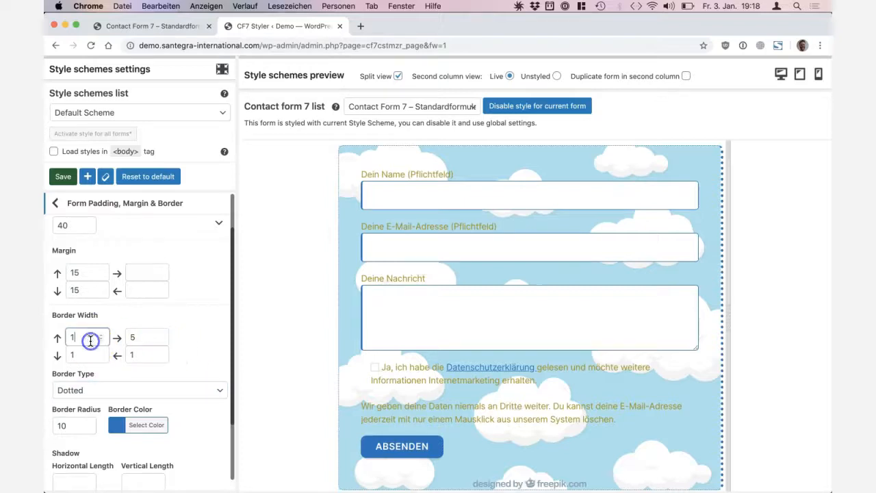
{"action": "type", "text": "5"}
{"action": "left_click", "coordinate": [90, 355]}
{"action": "key", "text": "BackSpace"}
{"action": "type", "text": "5"}
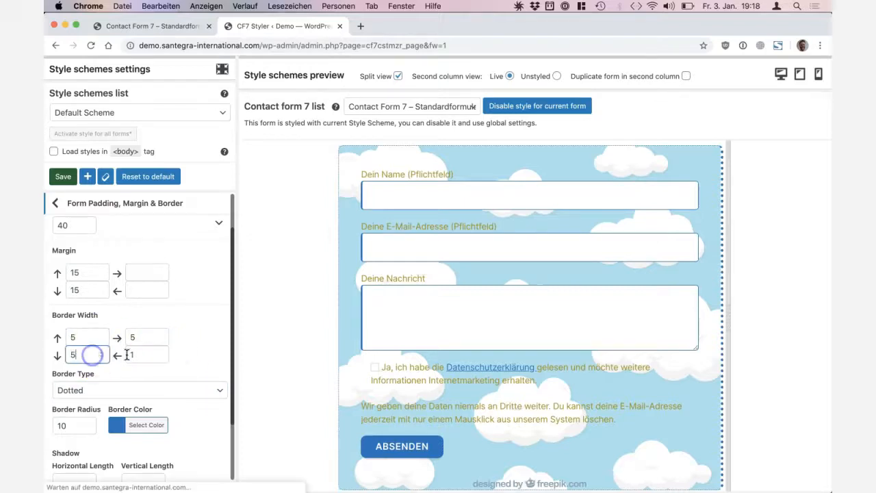
{"action": "left_click", "coordinate": [142, 355]}
{"action": "key", "text": "BackSpace"}
{"action": "type", "text": "5"}
{"action": "left_click", "coordinate": [205, 349]}
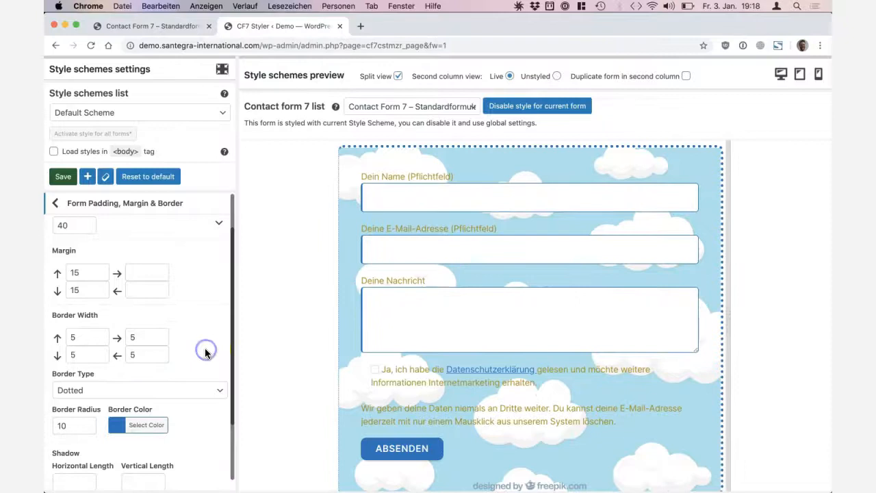
{"action": "left_click", "coordinate": [243, 354]}
{"action": "scroll", "coordinate": [242, 350], "scroll_direction": "down", "scroll_amount": 3}
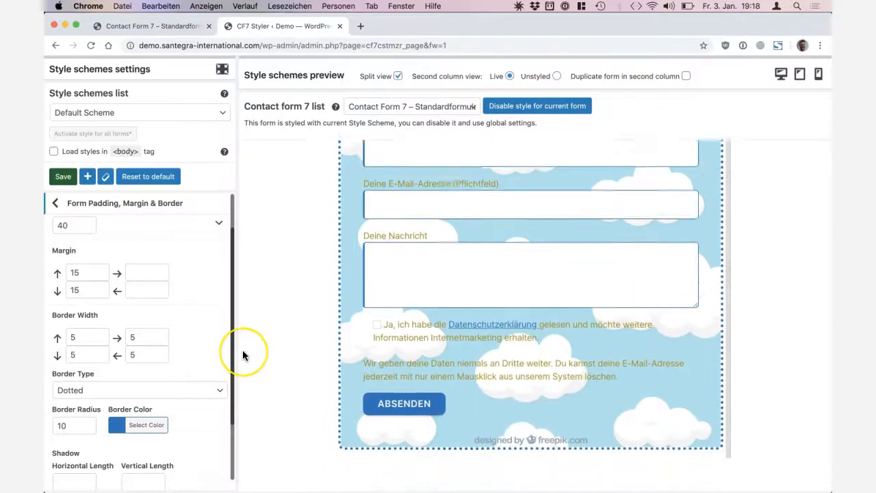
Change the form's border color to green.
{"action": "scroll", "coordinate": [133, 382], "scroll_direction": "down", "scroll_amount": 2}
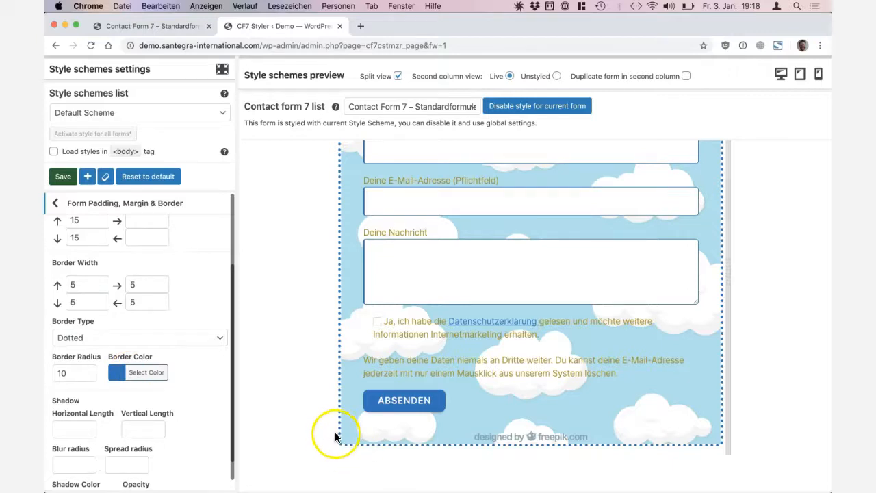
{"action": "left_click", "coordinate": [145, 384]}
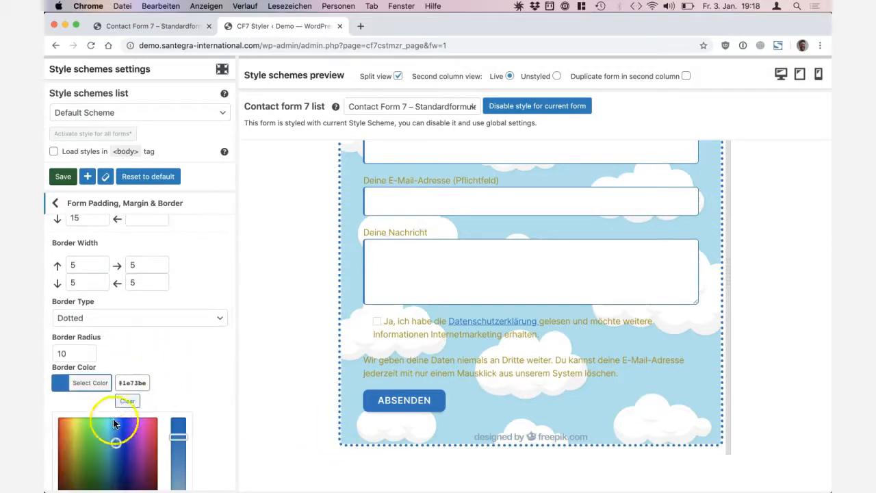
{"action": "left_click", "coordinate": [95, 429]}
{"action": "left_click", "coordinate": [82, 387]}
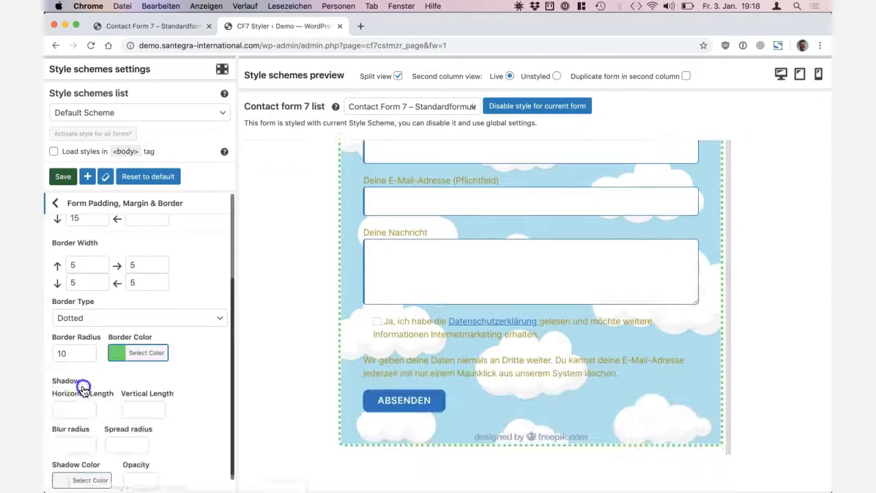
Set the form shadow's horizontal length, vertical length, blur radius and spread radius to 5 each.
{"action": "scroll", "coordinate": [207, 376], "scroll_direction": "down", "scroll_amount": 2}
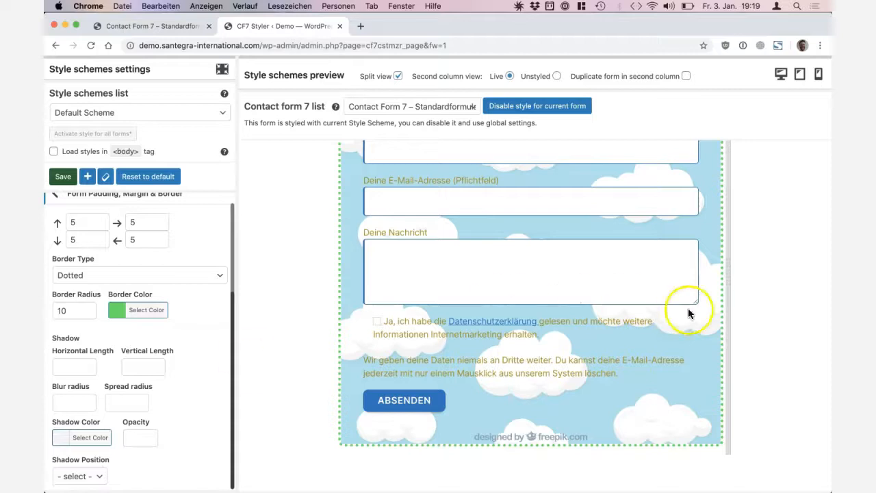
{"action": "left_click", "coordinate": [75, 367]}
{"action": "type", "text": "5"}
{"action": "left_click", "coordinate": [145, 367]}
{"action": "type", "text": "5"}
{"action": "left_click", "coordinate": [74, 397]}
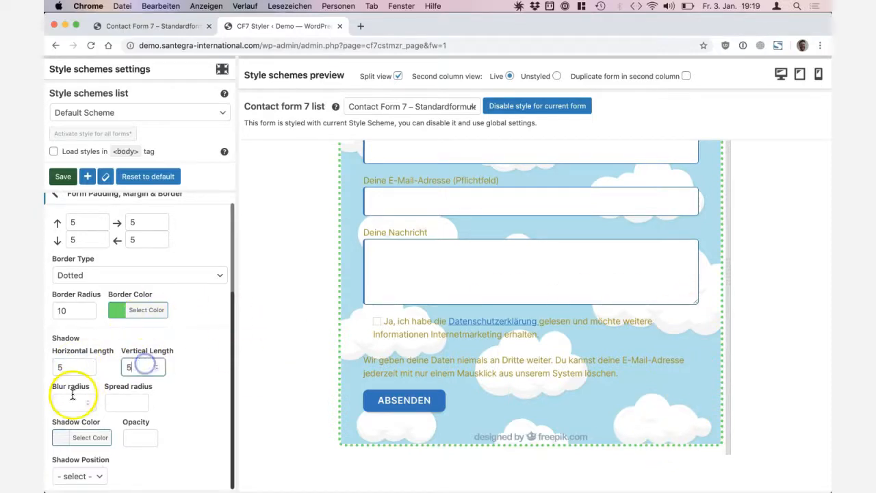
{"action": "type", "text": "5"}
{"action": "left_click", "coordinate": [125, 395]}
{"action": "type", "text": "5"}
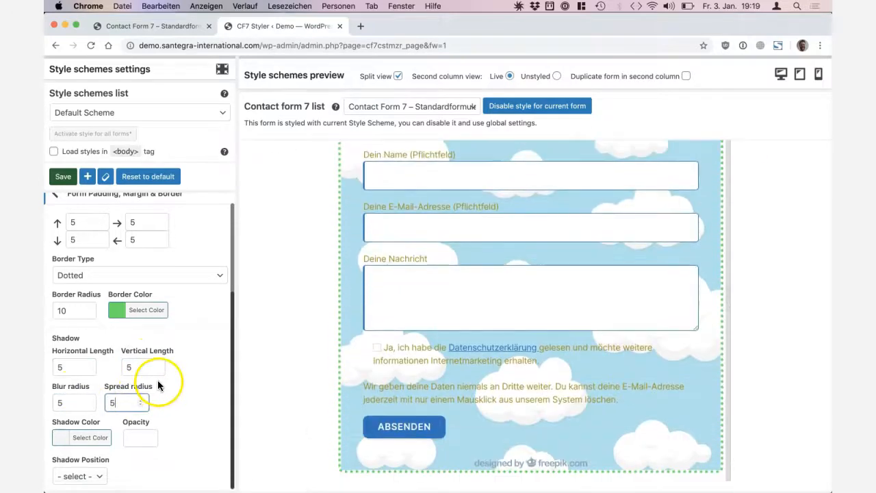
Set the form shadow's opacity to 1 and its color to the gray #bcbcbc.
{"action": "left_click", "coordinate": [141, 436]}
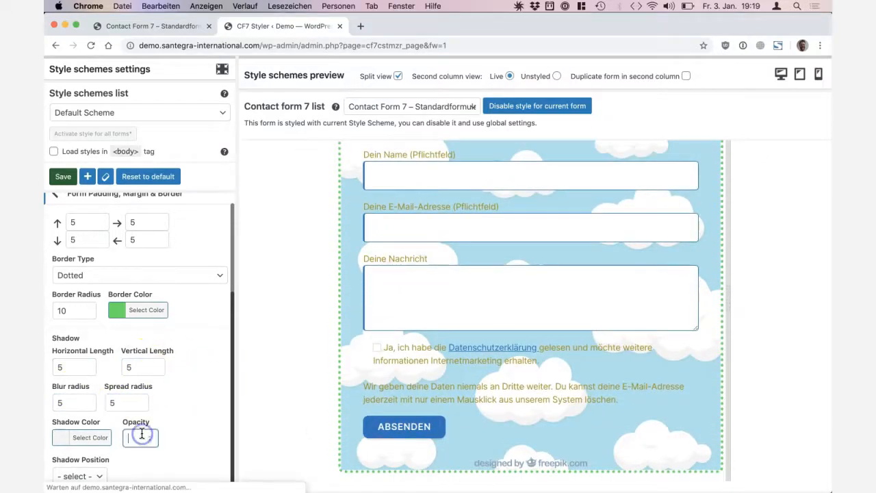
{"action": "type", "text": "5"}
{"action": "left_click", "coordinate": [187, 420]}
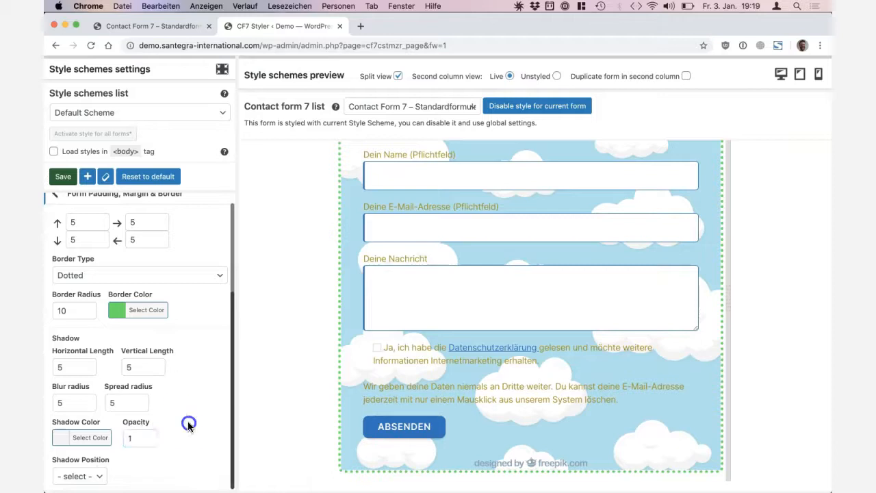
{"action": "left_click", "coordinate": [91, 440]}
{"action": "scroll", "coordinate": [127, 411], "scroll_direction": "down", "scroll_amount": 4}
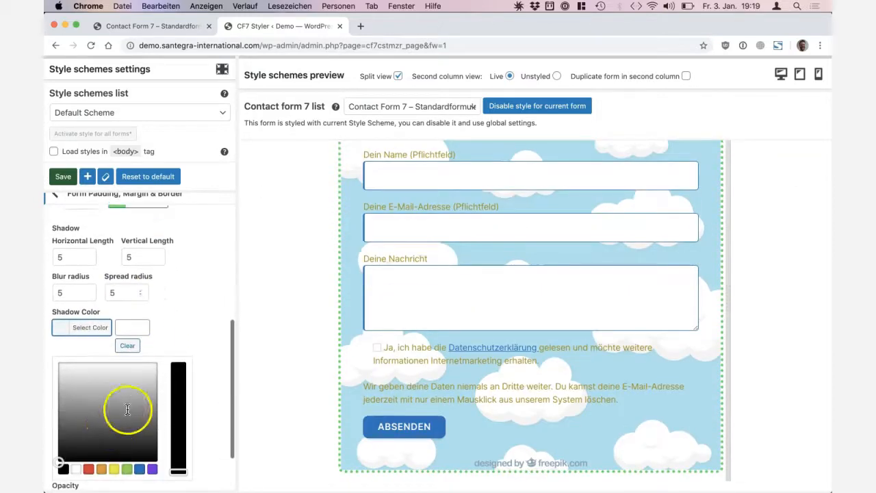
{"action": "left_click_drag", "start_coordinate": [112, 424], "coordinate": [106, 363]}
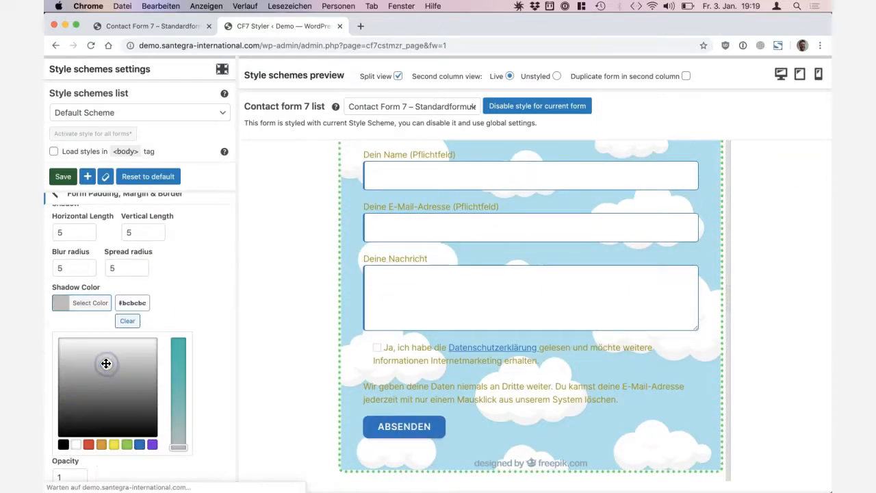
{"action": "left_click", "coordinate": [97, 313]}
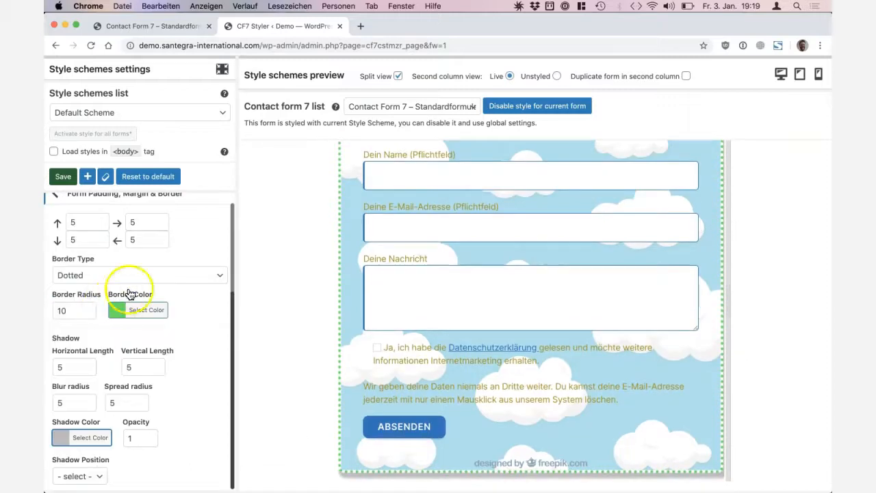
Turn off the split view and inspect the shadow around the form in the preview.
{"action": "left_click", "coordinate": [398, 76]}
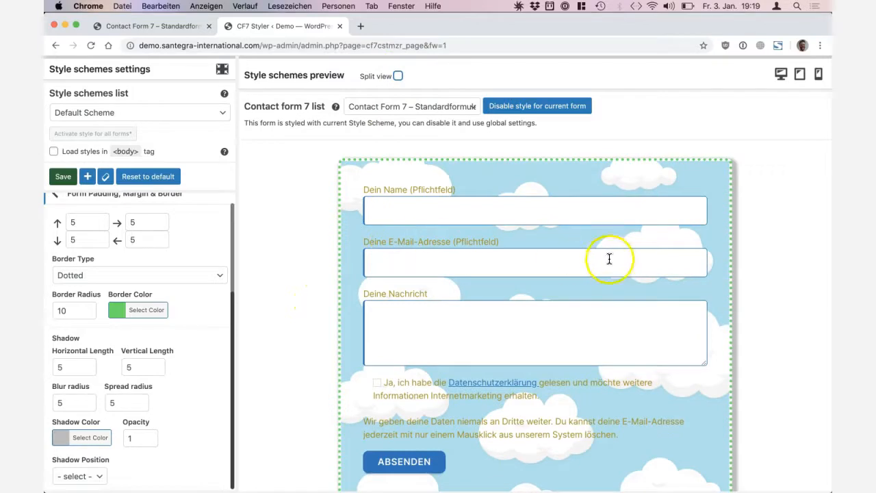
{"action": "scroll", "coordinate": [528, 267], "scroll_direction": "down", "scroll_amount": 3}
{"action": "scroll", "coordinate": [530, 267], "scroll_direction": "up", "scroll_amount": 3}
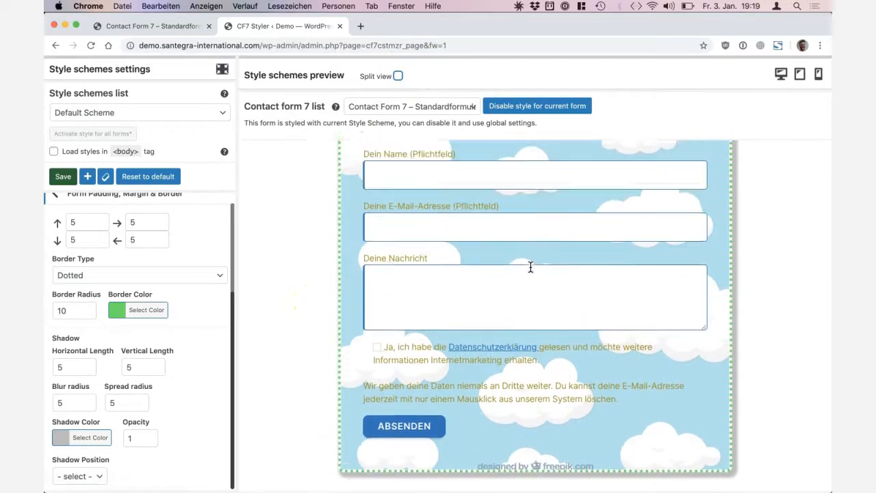
{"action": "scroll", "coordinate": [530, 266], "scroll_direction": "down", "scroll_amount": 1}
{"action": "scroll", "coordinate": [531, 267], "scroll_direction": "down", "scroll_amount": 1}
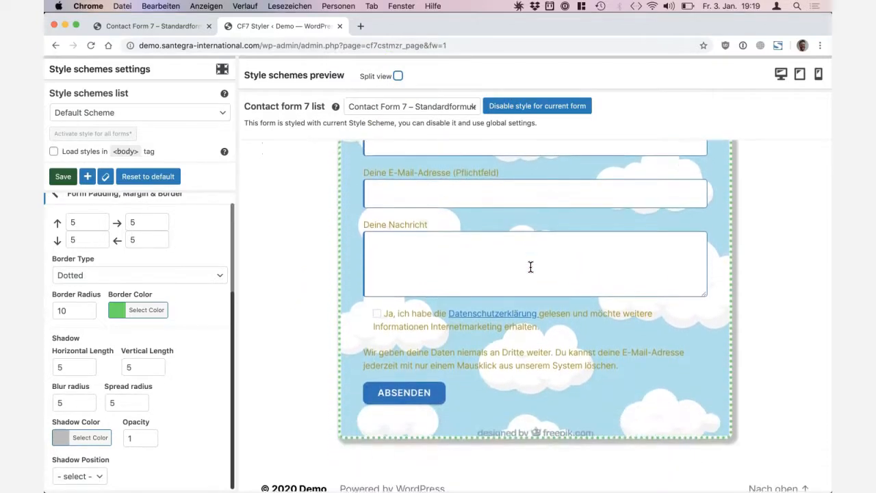
Set the form shadow's opacity to .5.
{"action": "left_click", "coordinate": [138, 436]}
{"action": "left_click", "coordinate": [176, 429]}
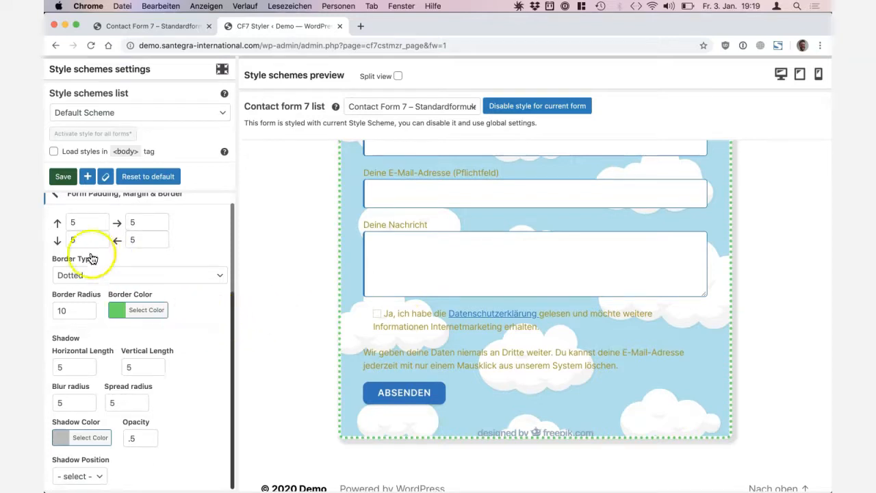
{"action": "left_click", "coordinate": [91, 481]}
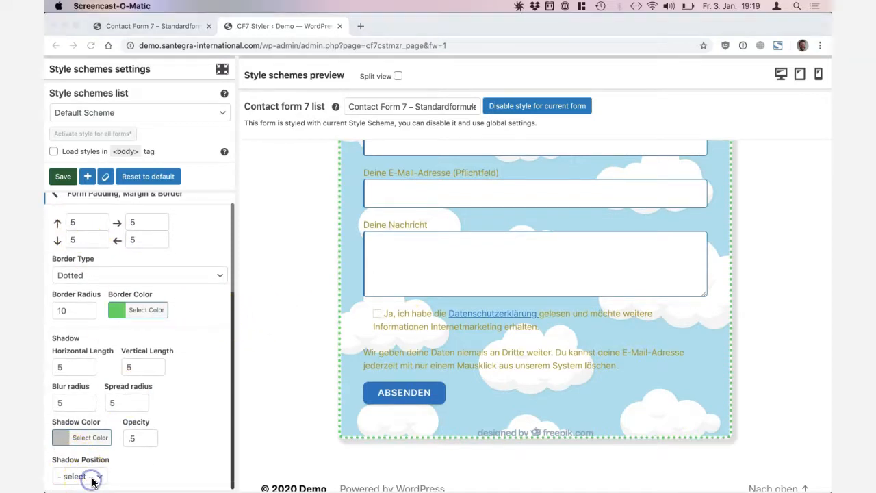
Open the Input Fields settings, try NO for full-width input fields and set it back to YES.
{"action": "left_click", "coordinate": [55, 198]}
{"action": "left_click", "coordinate": [89, 269]}
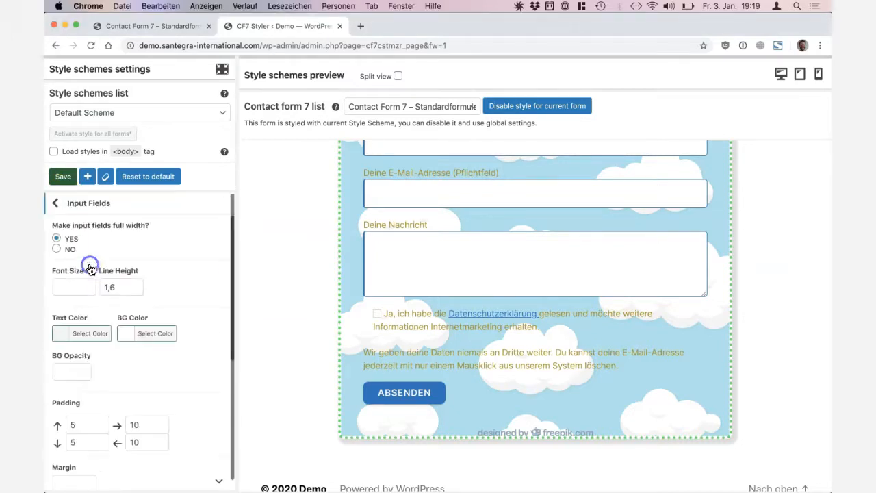
{"action": "left_click", "coordinate": [70, 249]}
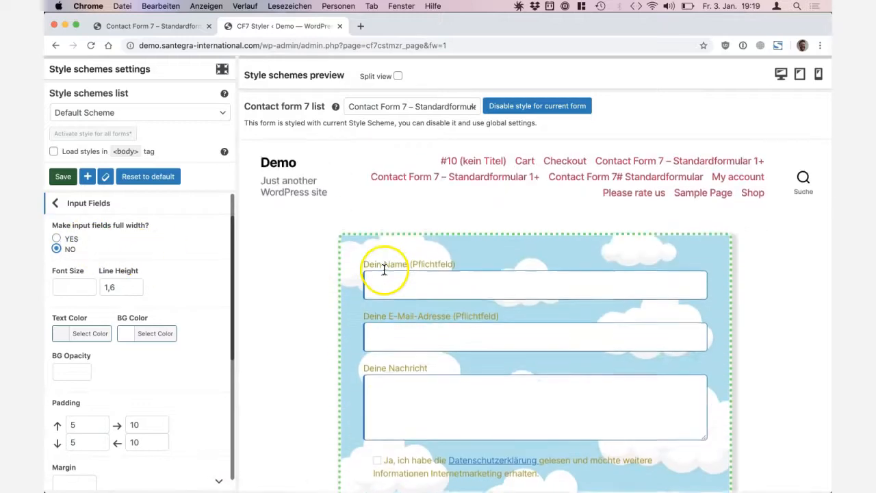
{"action": "left_click", "coordinate": [68, 241]}
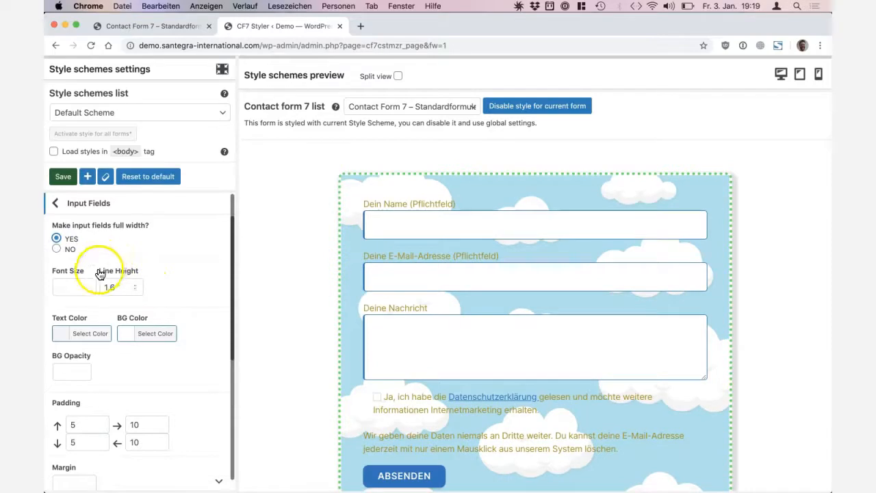
Set the font size of the input fields to 18.
{"action": "left_click", "coordinate": [80, 283]}
{"action": "left_click", "coordinate": [389, 217]}
{"action": "left_click", "coordinate": [81, 286]}
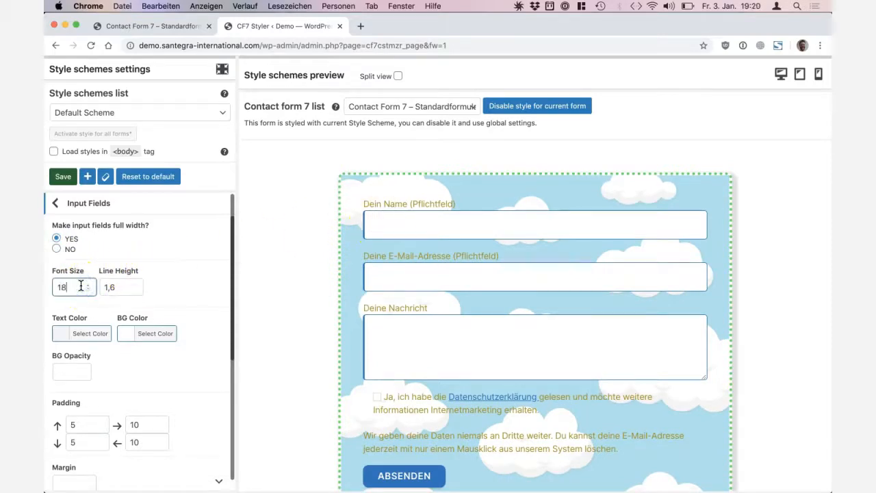
Enter sample text in the preview's name field and set the input fields' text color to green.
{"action": "left_click", "coordinate": [422, 220]}
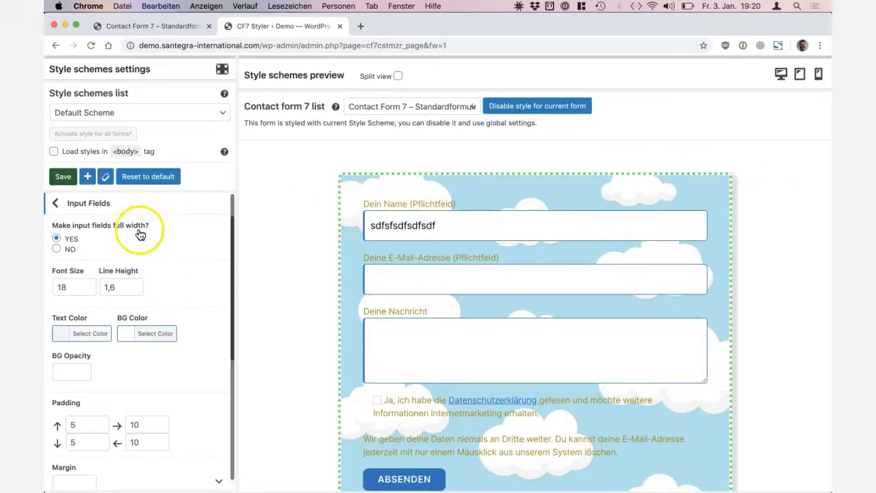
{"action": "left_click", "coordinate": [60, 339]}
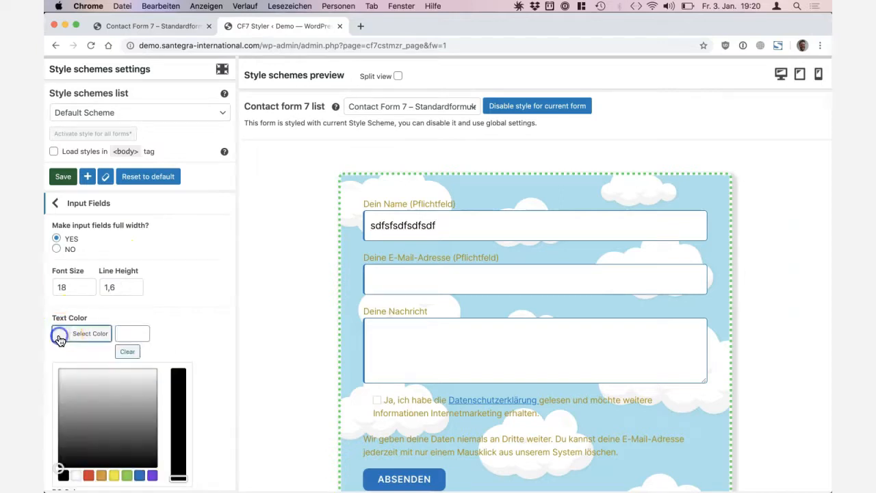
{"action": "left_click", "coordinate": [128, 477]}
{"action": "scroll", "coordinate": [148, 360], "scroll_direction": "down", "scroll_amount": 3}
{"action": "left_click", "coordinate": [127, 361]}
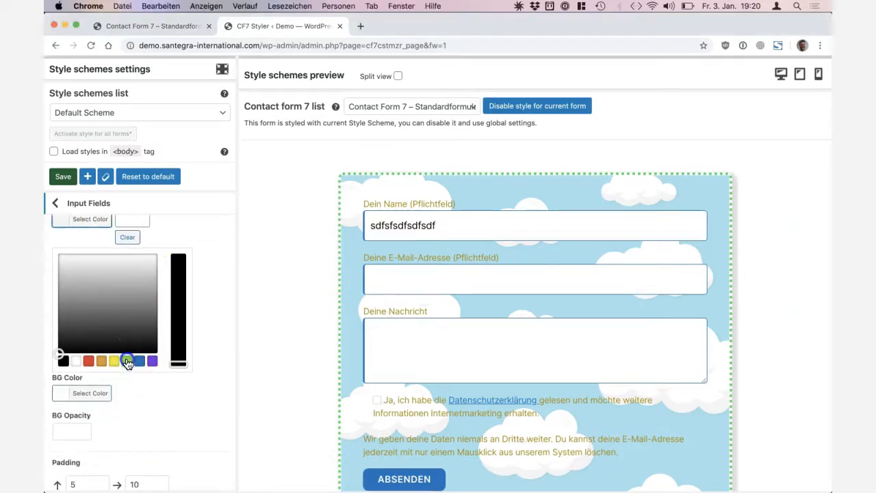
{"action": "left_click", "coordinate": [96, 219]}
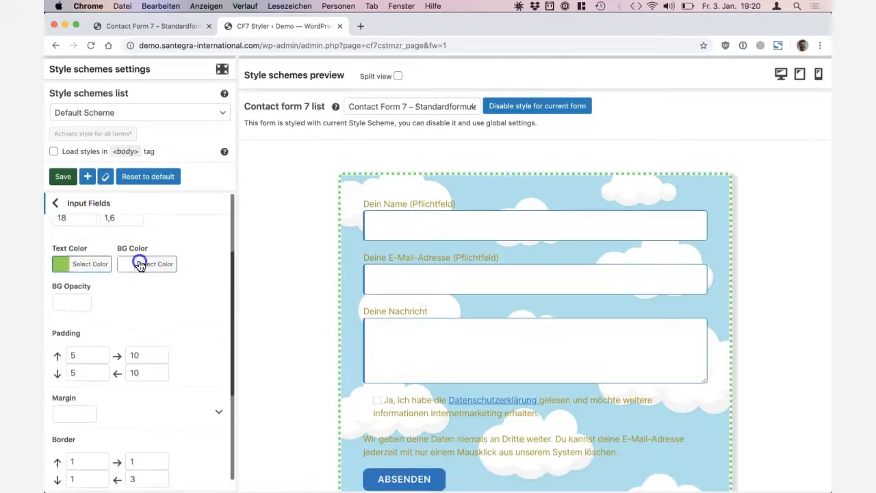
Set the input fields' background color to pale yellow by choosing yellow and reducing its saturation.
{"action": "left_click", "coordinate": [139, 265]}
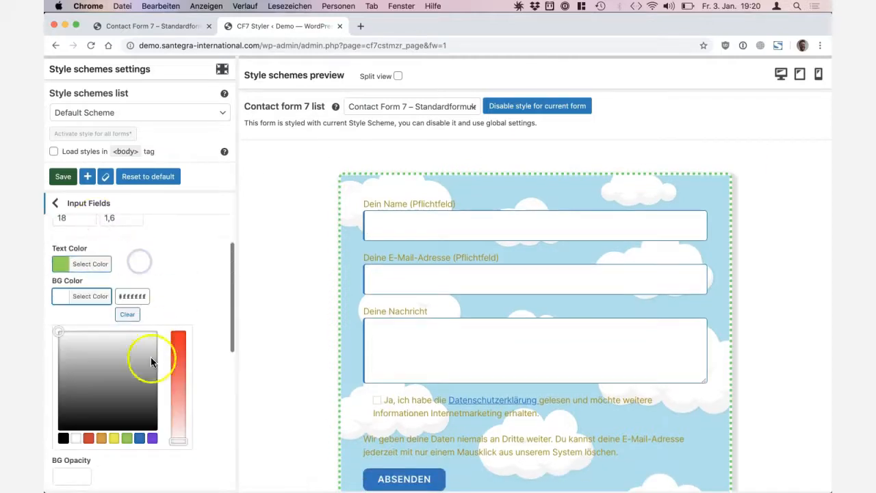
{"action": "left_click", "coordinate": [115, 439]}
{"action": "left_click", "coordinate": [180, 415]}
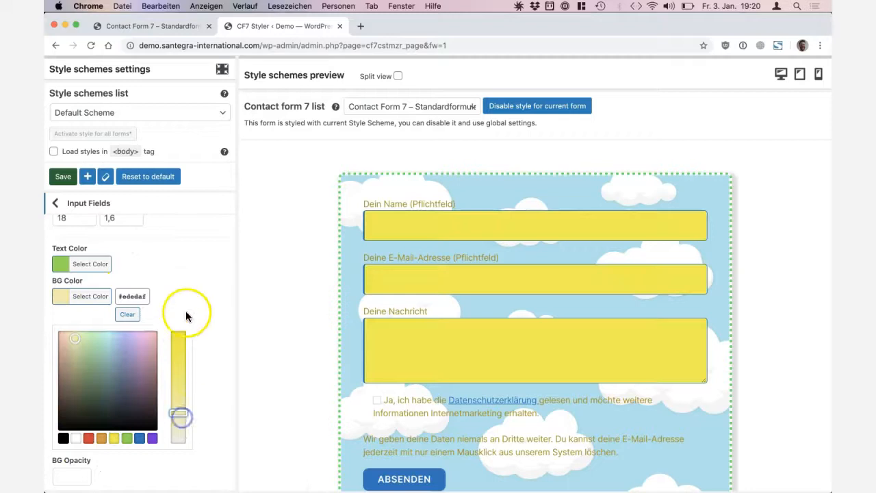
{"action": "left_click", "coordinate": [96, 295]}
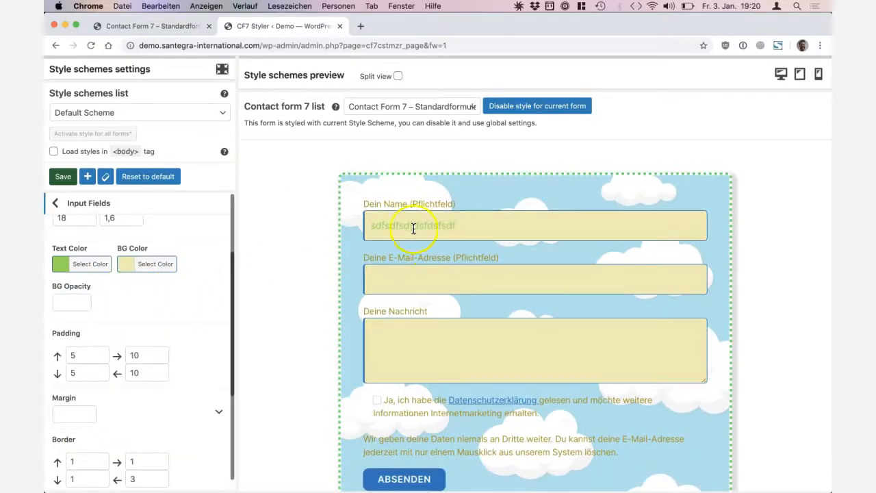
Set the background opacity of the input fields to ,7 and test it with sample text in the name field.
{"action": "left_click", "coordinate": [69, 304]}
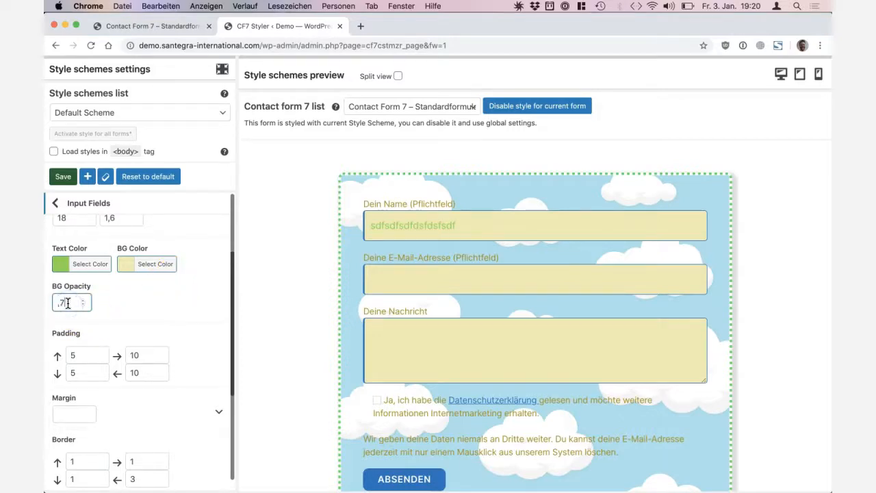
{"action": "left_click", "coordinate": [99, 310]}
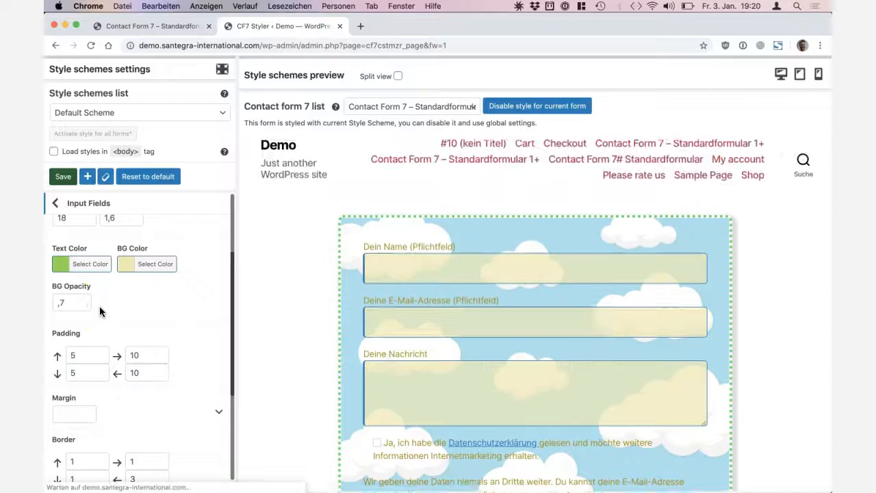
{"action": "left_click", "coordinate": [416, 238]}
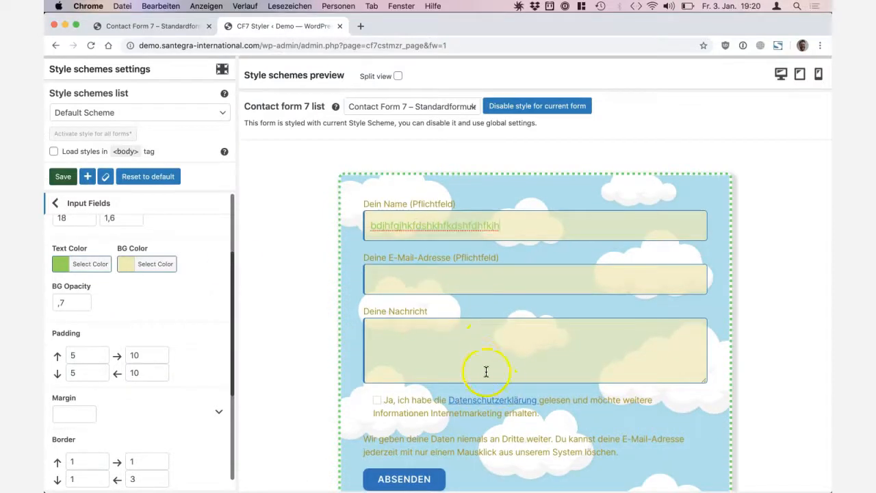
Set the input fields' text color to black and check it with sample text in the name field.
{"action": "left_click", "coordinate": [63, 265]}
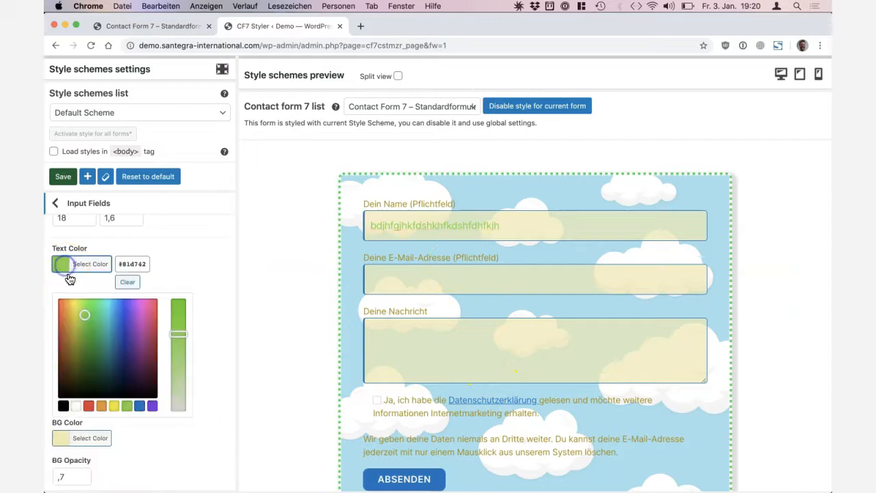
{"action": "left_click", "coordinate": [65, 405]}
{"action": "left_click", "coordinate": [89, 262]}
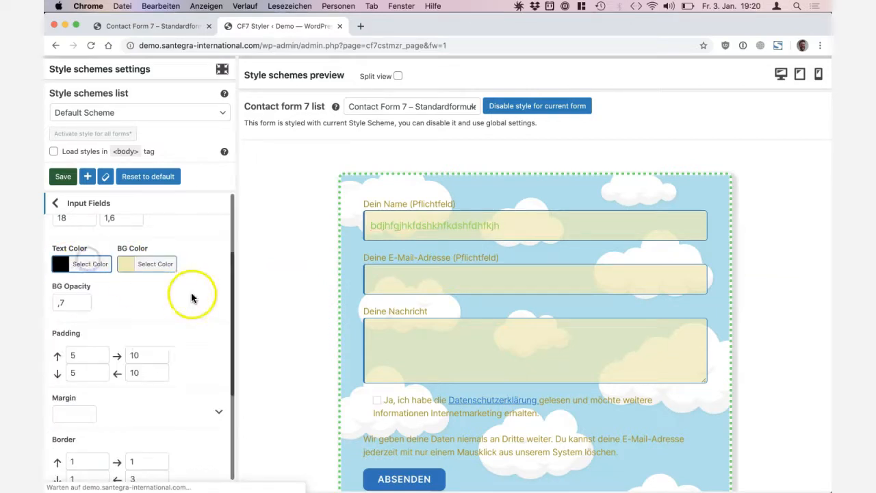
{"action": "left_click", "coordinate": [427, 217]}
{"action": "type", "text": "dflgjkjgkldfjgjdfjgjdlfjg"}
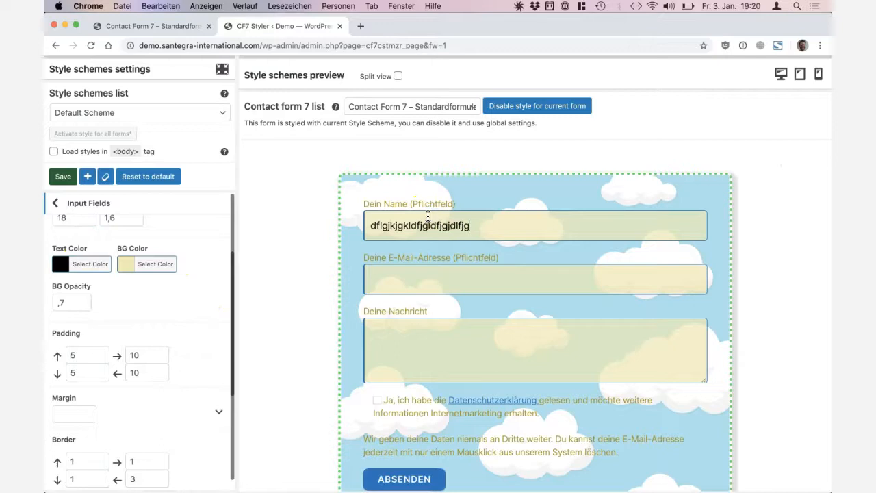
Try a top padding of 50 for the input fields with sample text in the name field, and set it back to 5.
{"action": "left_click", "coordinate": [161, 306]}
{"action": "scroll", "coordinate": [156, 306], "scroll_direction": "down", "scroll_amount": 1}
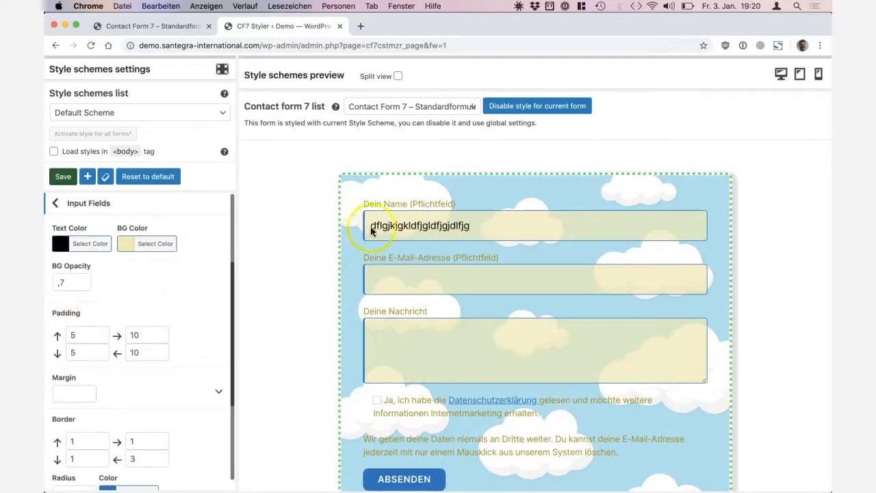
{"action": "left_click", "coordinate": [87, 335]}
{"action": "left_click", "coordinate": [110, 316]}
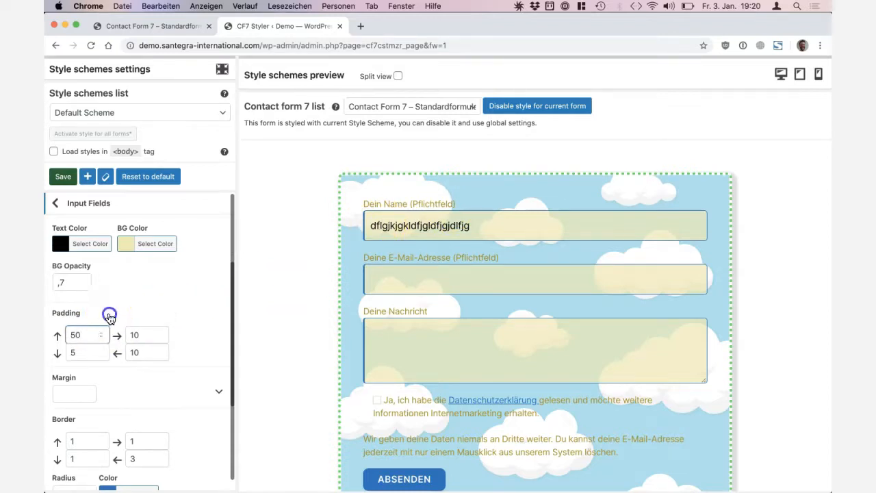
{"action": "left_click", "coordinate": [472, 220]}
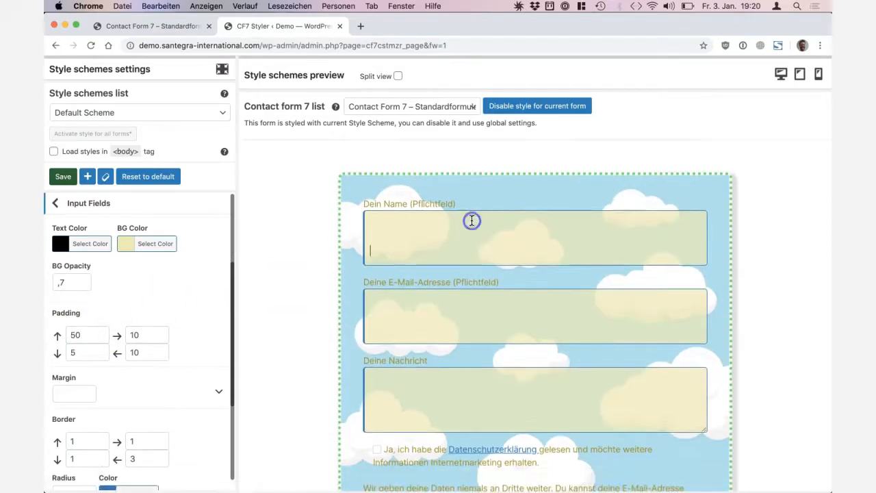
{"action": "type", "text": "kjhkjdfhkjsdfjsdhkf"}
{"action": "left_click", "coordinate": [78, 334]}
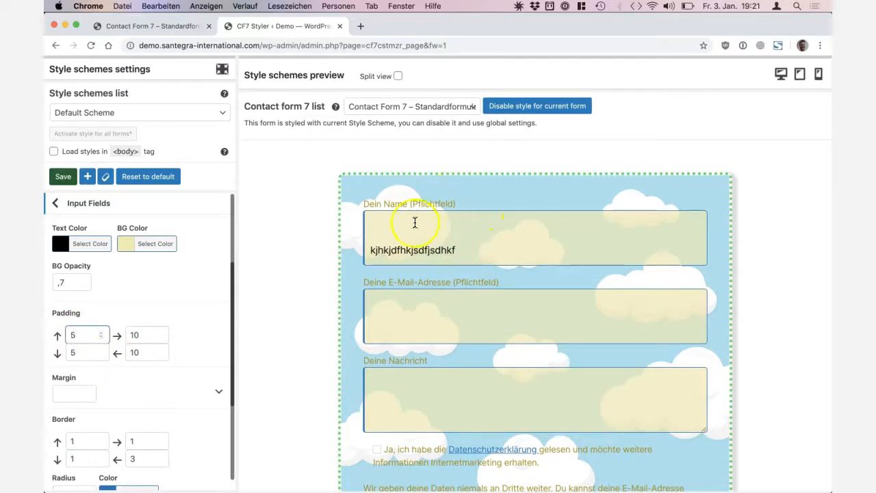
{"action": "left_click", "coordinate": [204, 308]}
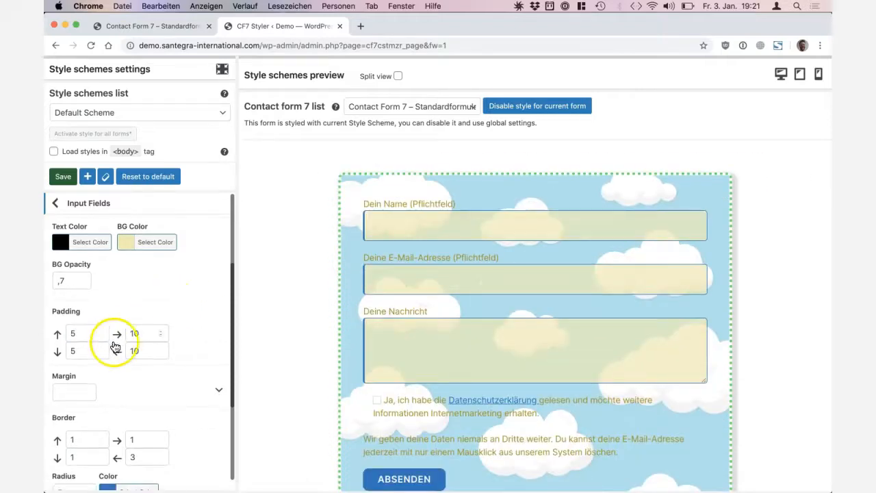
Expand the input fields' margin into separate sides, try a top margin of 50 and clear it.
{"action": "left_click", "coordinate": [214, 390]}
{"action": "scroll", "coordinate": [215, 388], "scroll_direction": "down", "scroll_amount": 2}
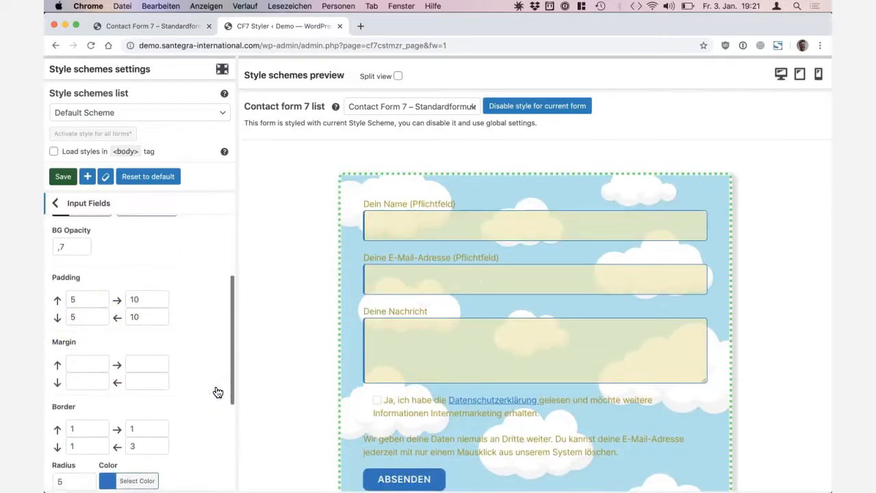
{"action": "left_click", "coordinate": [79, 358]}
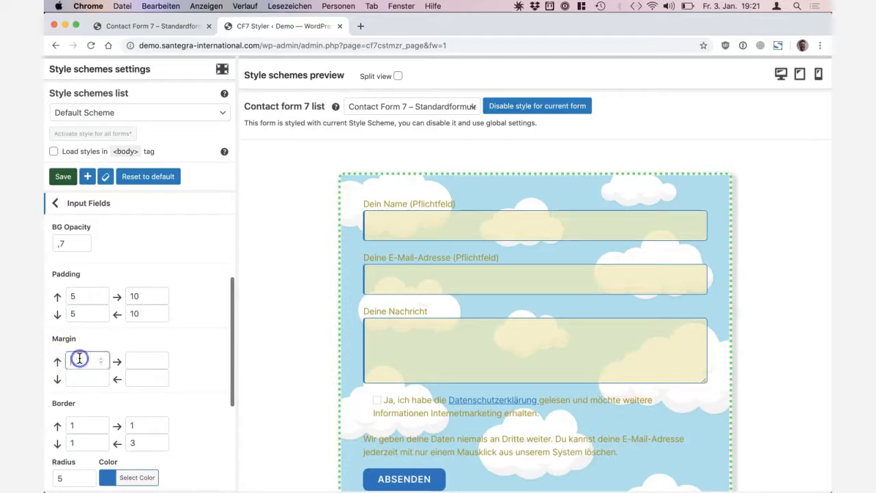
{"action": "type", "text": "50"}
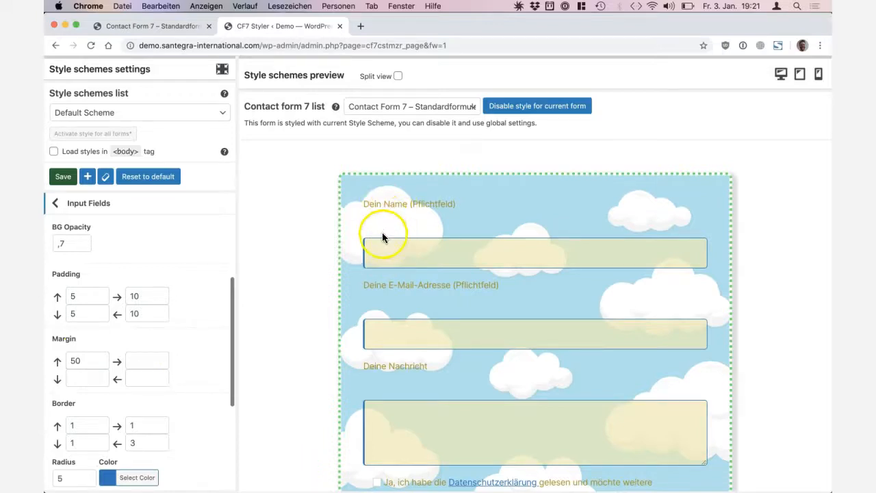
{"action": "left_click_drag", "start_coordinate": [88, 360], "coordinate": [73, 314]}
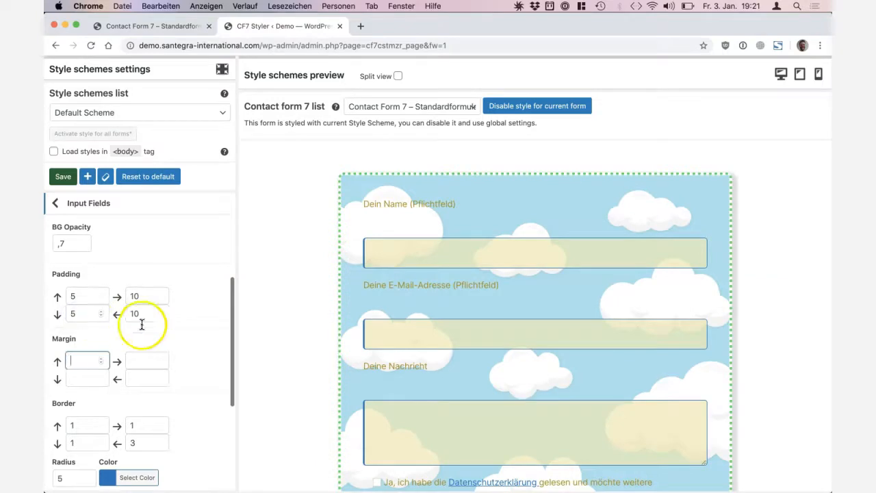
Set the border color of the input fields to green.
{"action": "scroll", "coordinate": [176, 342], "scroll_direction": "down", "scroll_amount": 1}
{"action": "scroll", "coordinate": [178, 343], "scroll_direction": "down", "scroll_amount": 1}
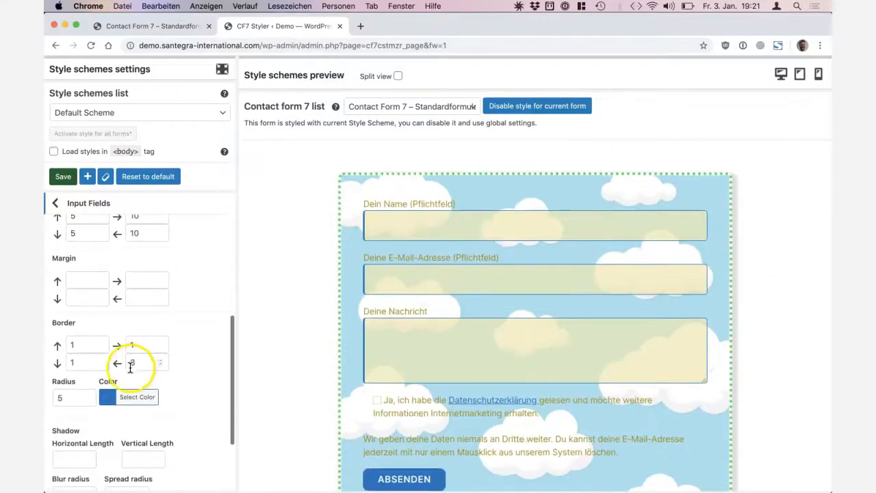
{"action": "left_click", "coordinate": [141, 364]}
{"action": "left_click", "coordinate": [126, 397]}
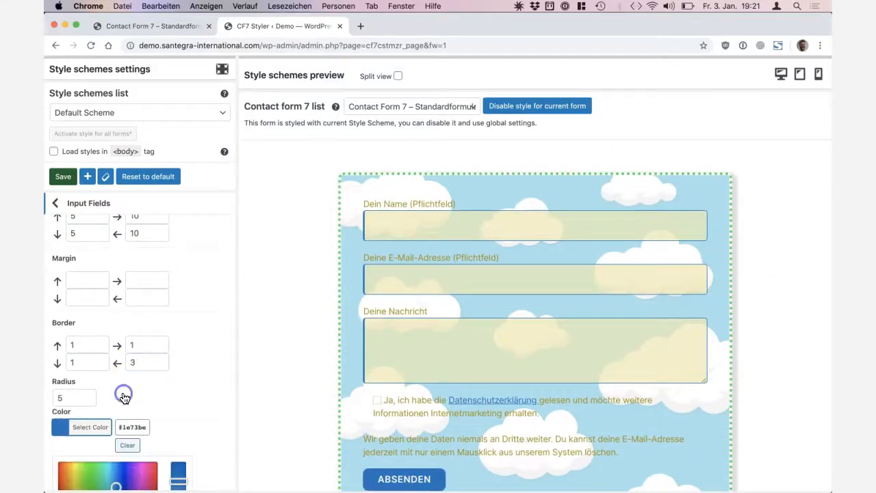
{"action": "scroll", "coordinate": [108, 418], "scroll_direction": "down", "scroll_amount": 1}
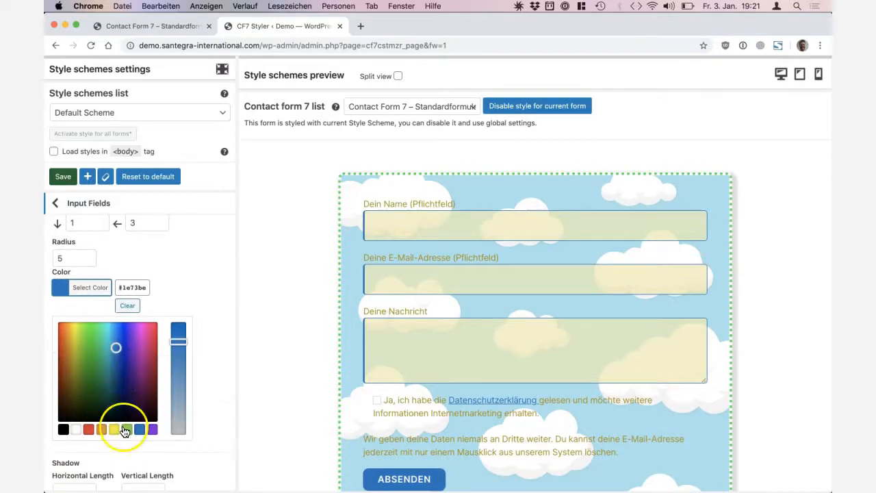
{"action": "left_click", "coordinate": [127, 429]}
{"action": "left_click", "coordinate": [100, 296]}
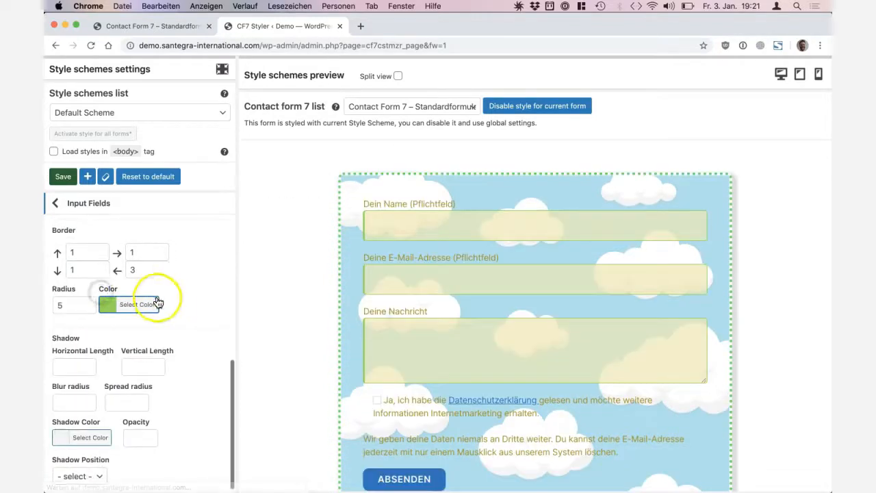
{"action": "left_click", "coordinate": [193, 295]}
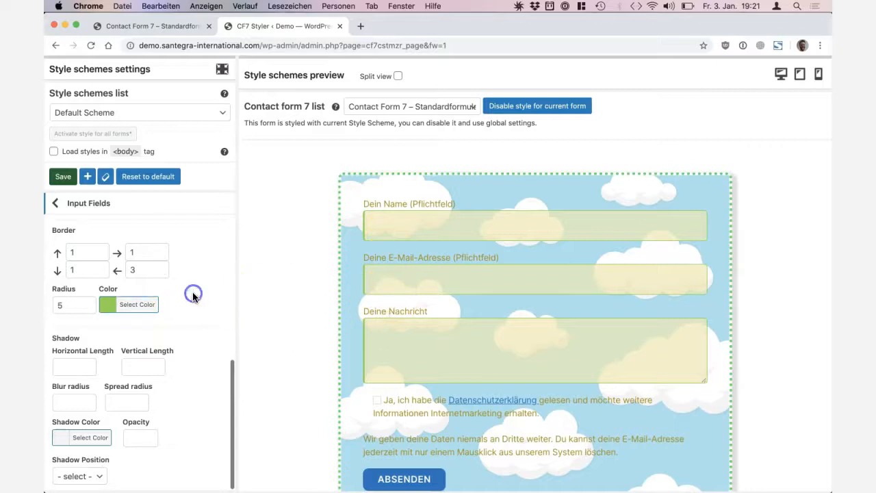
Set the input fields' shadow horizontal length, vertical length, blur radius and spread radius to 5 each.
{"action": "left_click", "coordinate": [79, 368]}
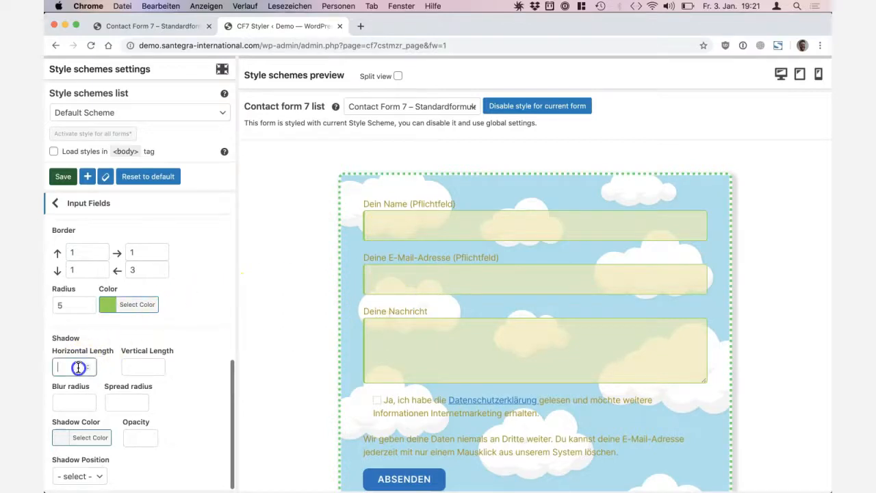
{"action": "type", "text": "5"}
{"action": "left_click", "coordinate": [126, 366]}
{"action": "type", "text": "5"}
{"action": "left_click", "coordinate": [66, 400]}
{"action": "type", "text": "5"}
{"action": "left_click", "coordinate": [128, 400]}
{"action": "type", "text": "5"}
Set the input fields' shadow opacity to 0 and the shadow color to blue (#1e73be).
{"action": "left_click", "coordinate": [141, 437]}
{"action": "left_click", "coordinate": [132, 434]}
{"action": "left_click", "coordinate": [83, 437]}
{"action": "left_click", "coordinate": [104, 414]}
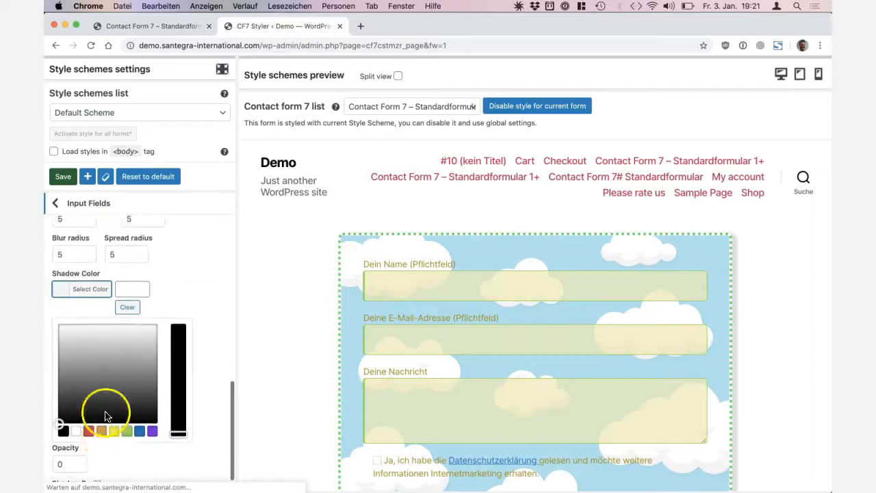
{"action": "left_click", "coordinate": [140, 407]}
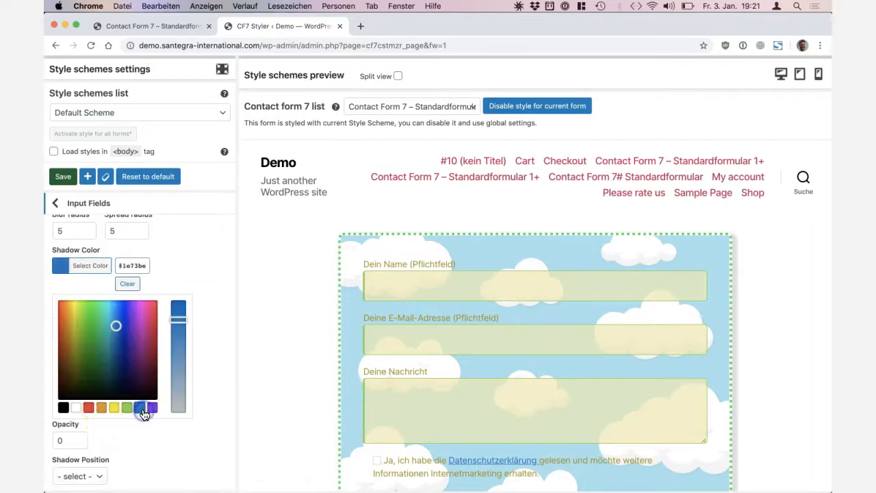
{"action": "left_click", "coordinate": [101, 262]}
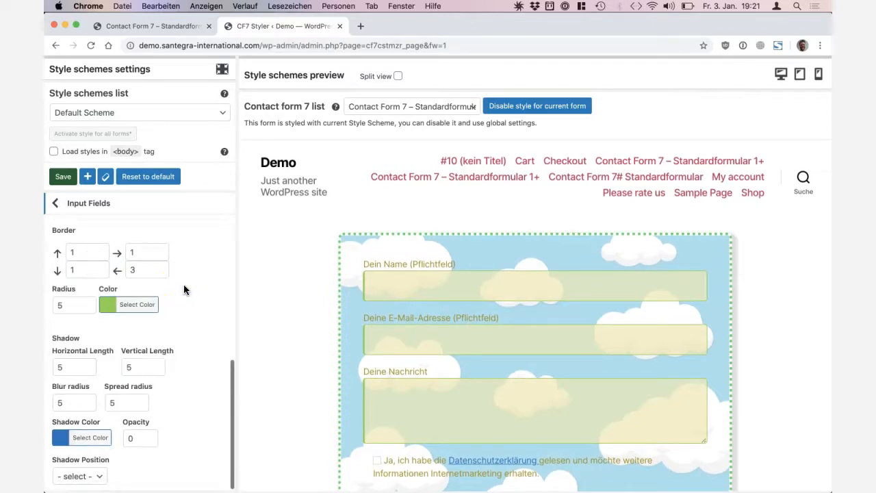
Set the input fields' shadow opacity to 1 and inspect the shadow in the preview.
{"action": "left_click", "coordinate": [137, 441]}
{"action": "type", "text": "1"}
{"action": "left_click", "coordinate": [259, 353]}
{"action": "scroll", "coordinate": [265, 341], "scroll_direction": "down", "scroll_amount": 2}
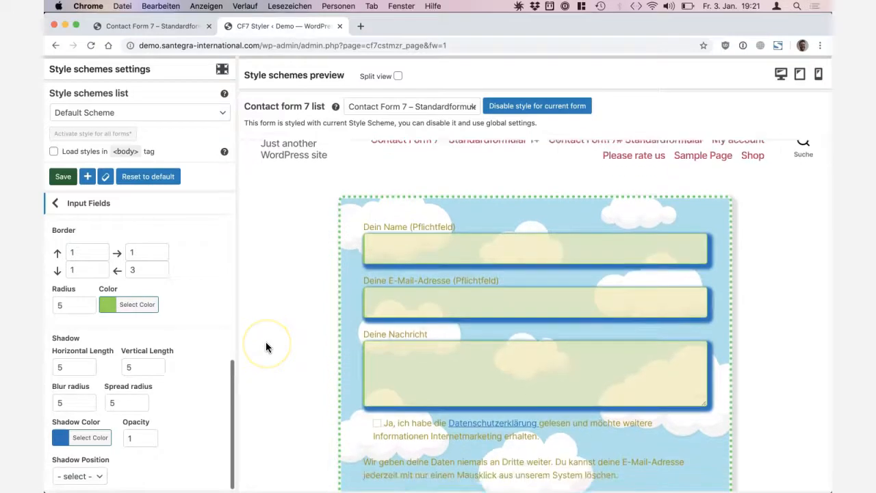
Set the input fields' shadow opacity to ,1 and open the Shadow Position options.
{"action": "left_click", "coordinate": [135, 436]}
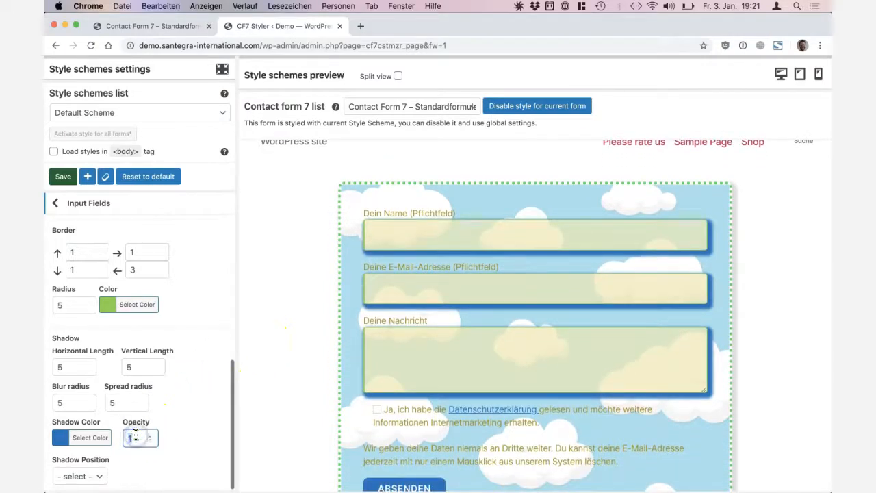
{"action": "type", "text": ","}
{"action": "left_click", "coordinate": [185, 429]}
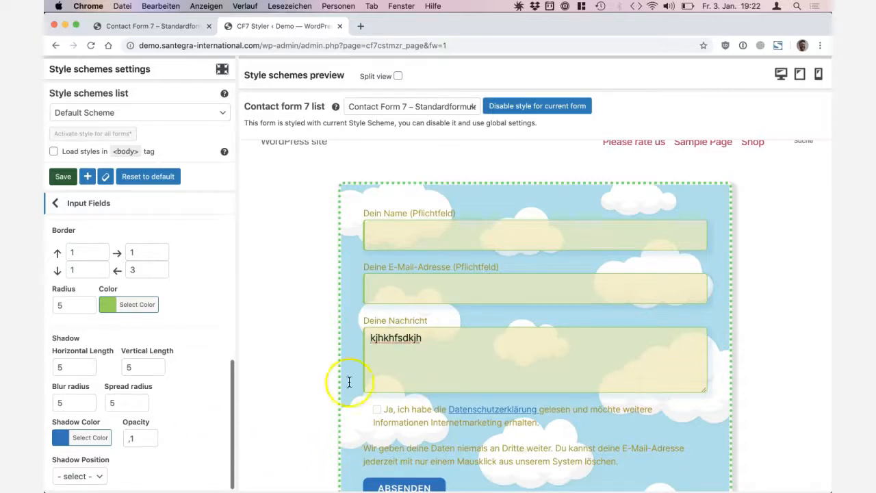
{"action": "left_click", "coordinate": [101, 477]}
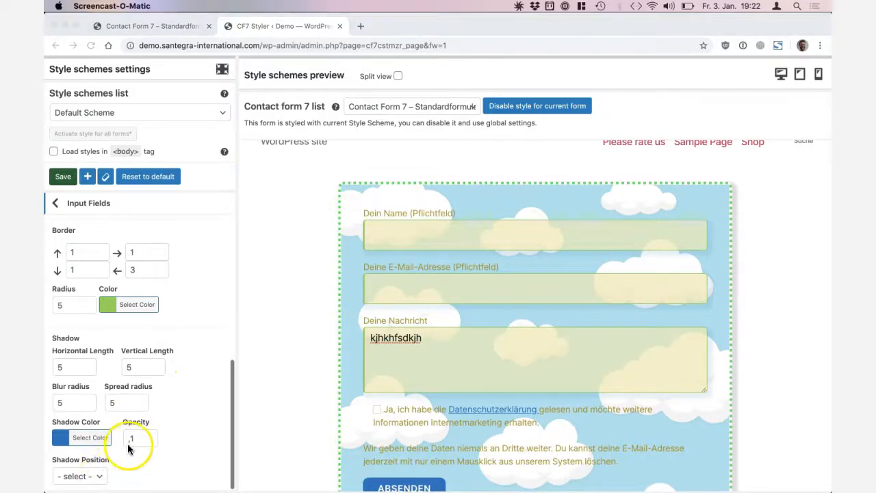
Review the Checkboxes & Radiobuttons settings, including the one-per-line options and the label font size.
{"action": "left_click", "coordinate": [60, 204]}
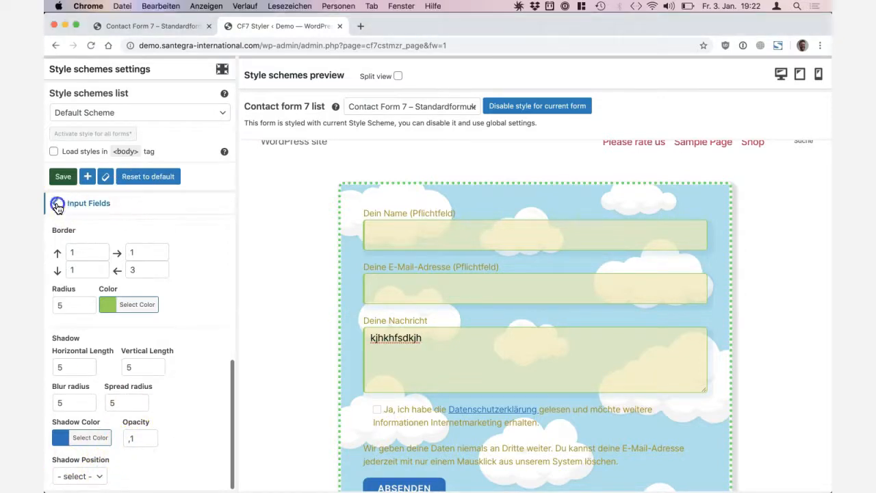
{"action": "left_click", "coordinate": [110, 293]}
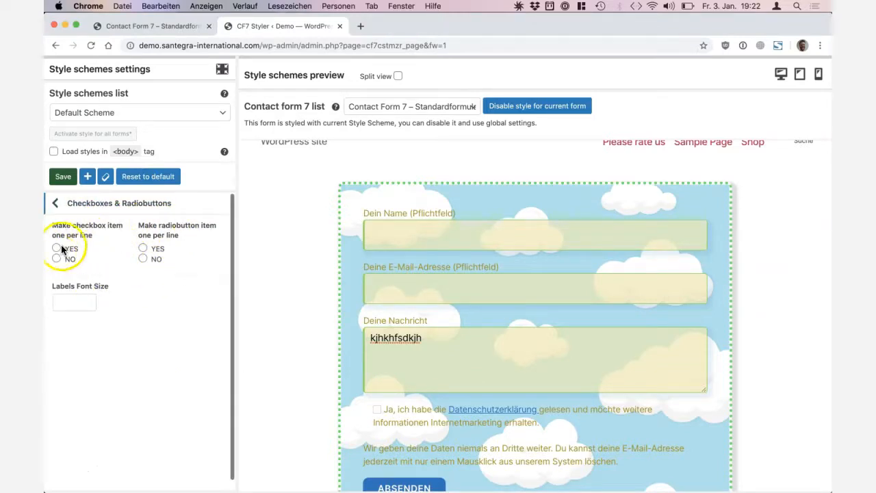
{"action": "scroll", "coordinate": [353, 260], "scroll_direction": "down", "scroll_amount": 2}
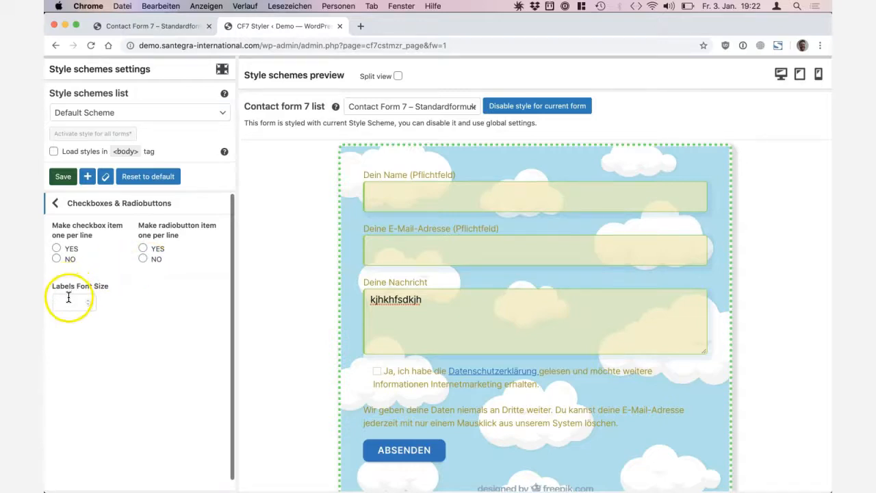
{"action": "left_click", "coordinate": [57, 204]}
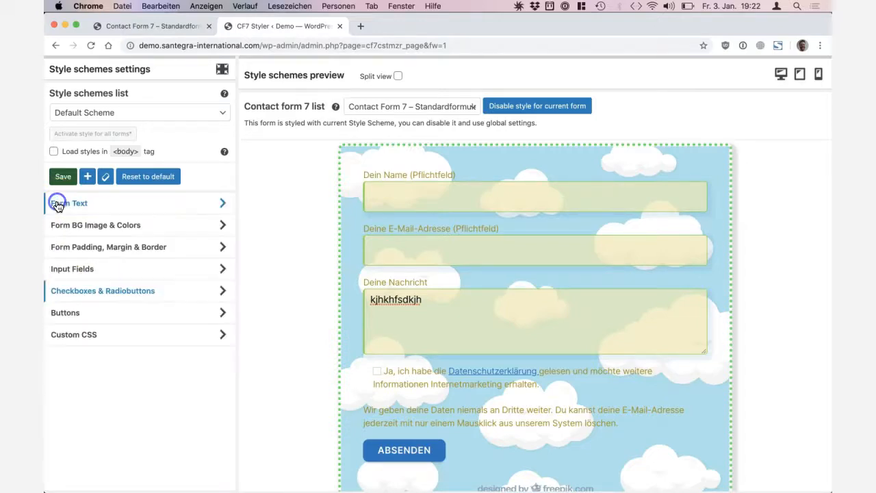
Make the form's submit button full width in the Buttons settings.
{"action": "left_click", "coordinate": [69, 313]}
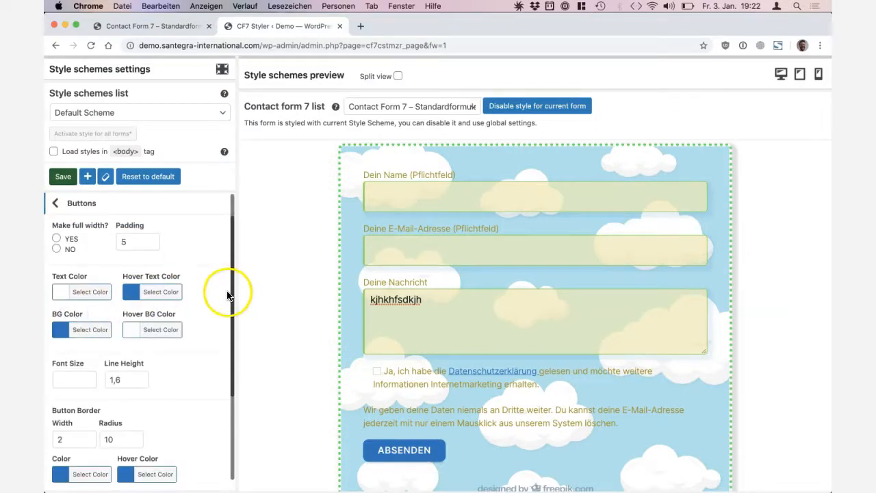
{"action": "scroll", "coordinate": [306, 279], "scroll_direction": "down", "scroll_amount": 1}
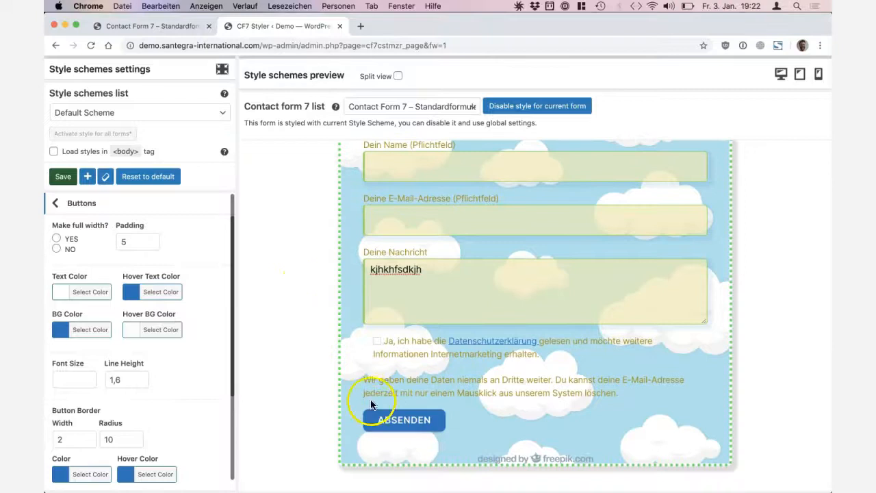
{"action": "left_click", "coordinate": [56, 238]}
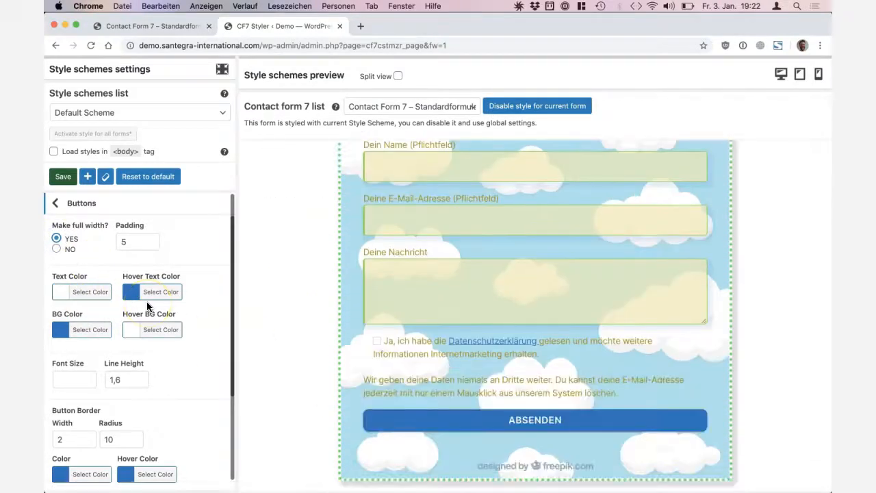
Try a button padding of 50 and restore it to 5, checking the button in the preview.
{"action": "left_click", "coordinate": [135, 252]}
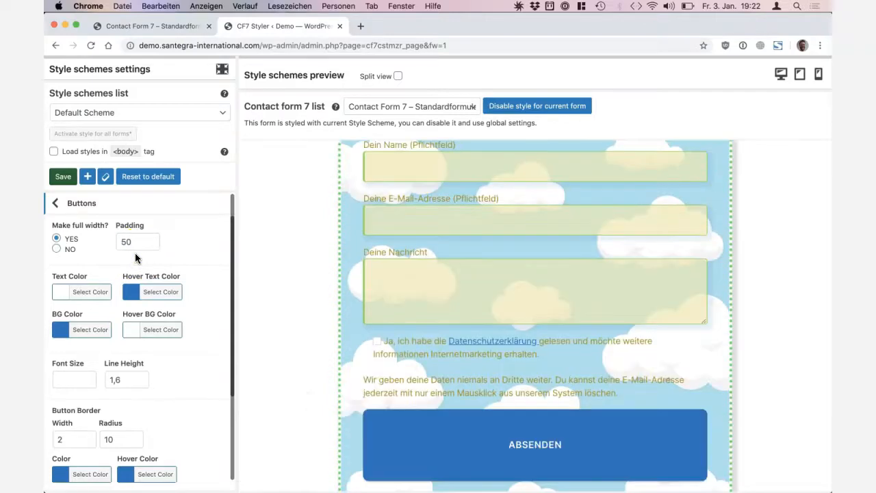
{"action": "left_click", "coordinate": [128, 241]}
{"action": "key", "text": "BackSpace"}
{"action": "left_click", "coordinate": [108, 256]}
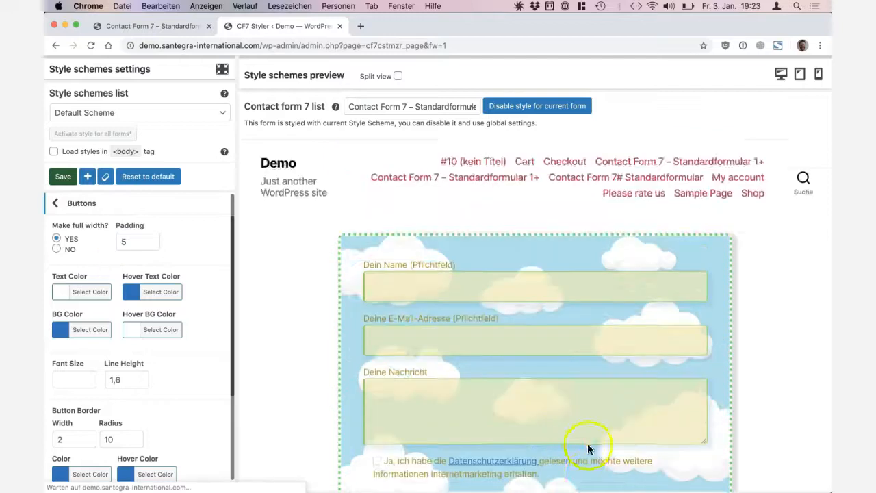
{"action": "scroll", "coordinate": [588, 449], "scroll_direction": "down", "scroll_amount": 3}
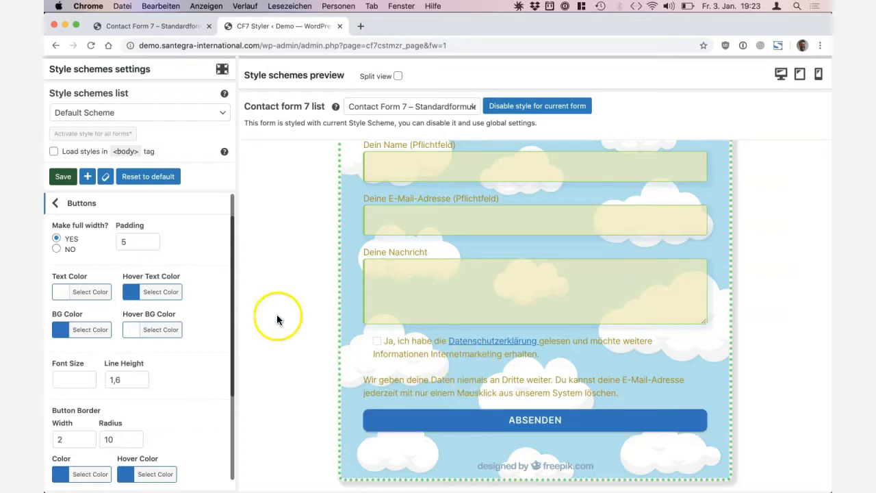
Set the button's hover text color and background color to the green preset, checking the hover effect in the preview.
{"action": "left_click", "coordinate": [141, 300]}
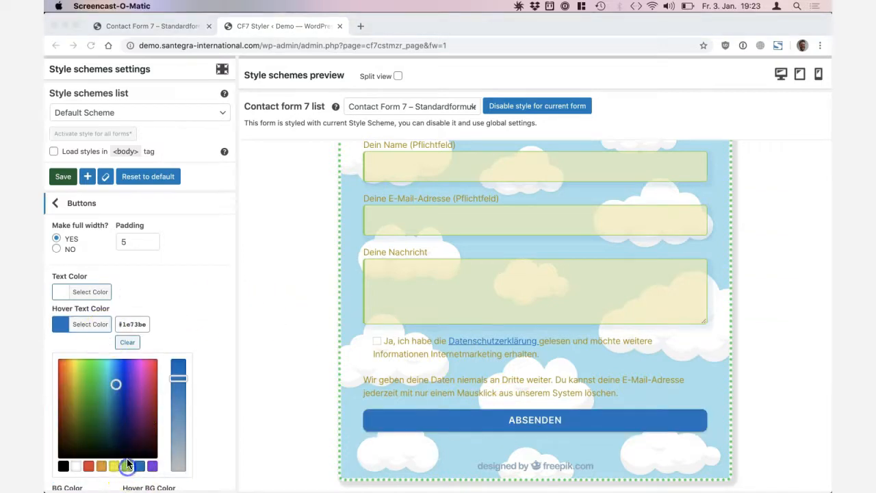
{"action": "scroll", "coordinate": [133, 411], "scroll_direction": "down", "scroll_amount": 5}
{"action": "scroll", "coordinate": [124, 332], "scroll_direction": "up", "scroll_amount": 3}
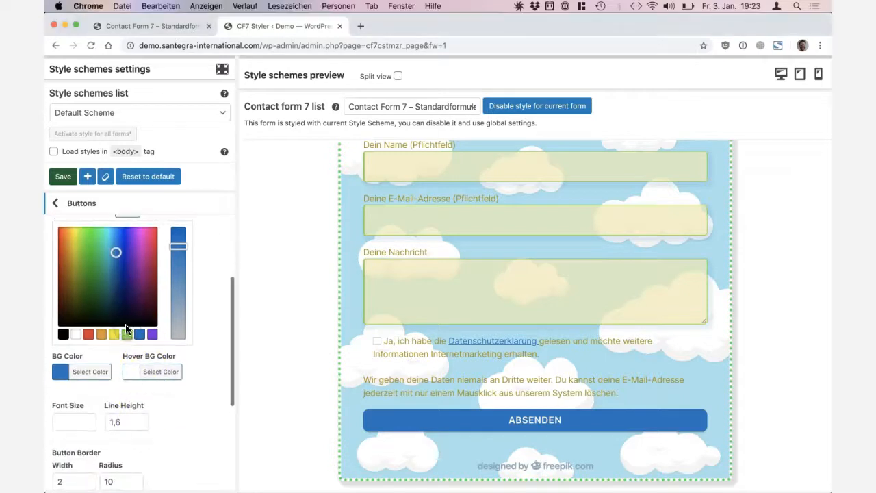
{"action": "left_click", "coordinate": [126, 424]}
{"action": "left_click", "coordinate": [89, 282]}
{"action": "left_click", "coordinate": [85, 287]}
{"action": "left_click", "coordinate": [127, 429]}
{"action": "left_click", "coordinate": [90, 287]}
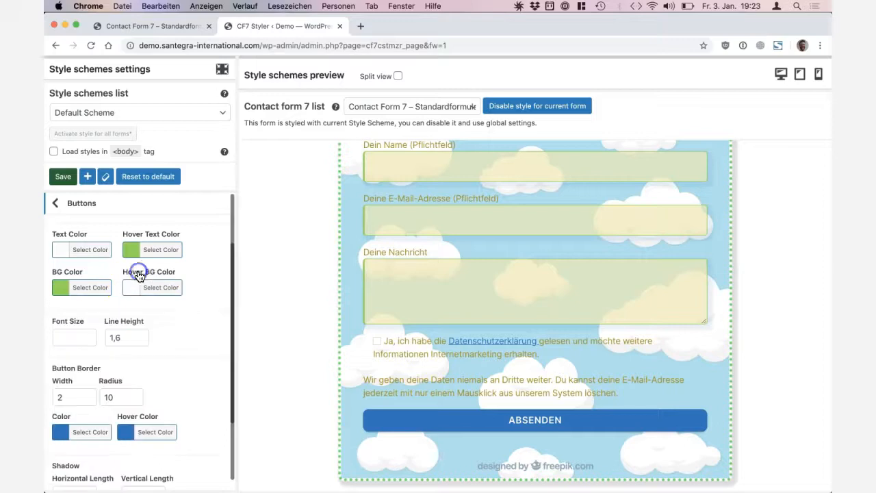
{"action": "scroll", "coordinate": [459, 401], "scroll_direction": "down", "scroll_amount": 3}
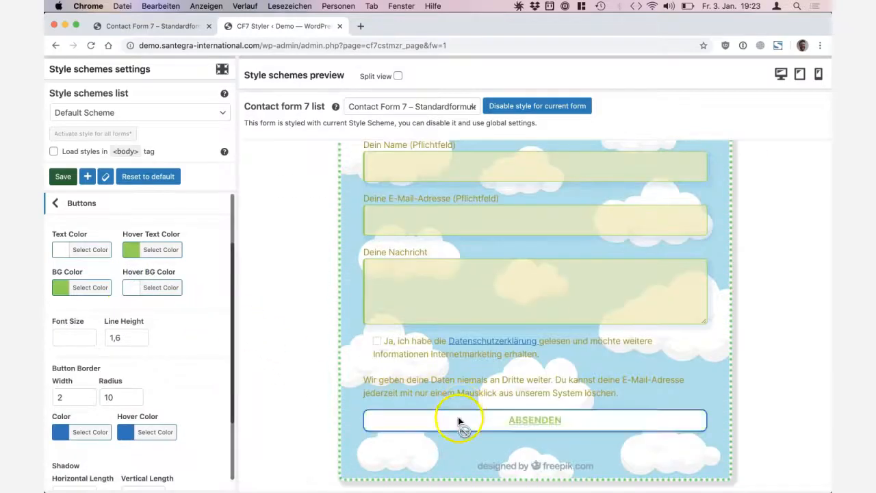
{"action": "scroll", "coordinate": [215, 306], "scroll_direction": "down", "scroll_amount": 3}
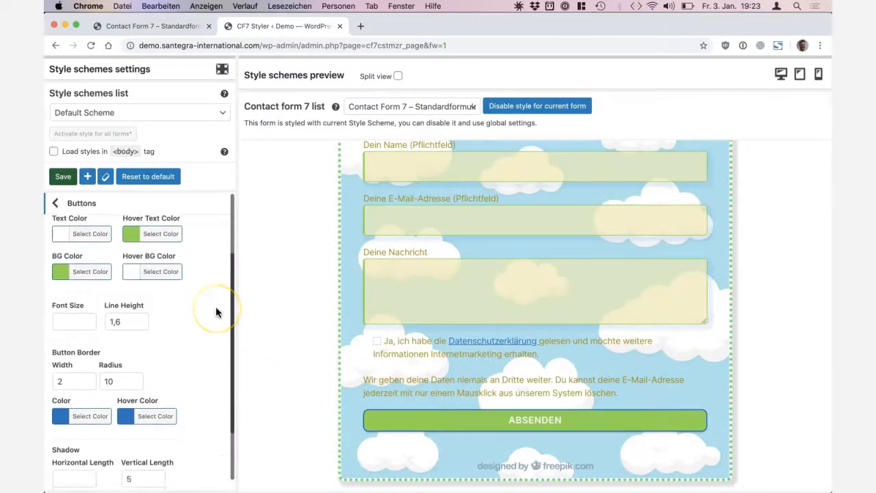
Set the button border color to the green preset (#81d742).
{"action": "left_click", "coordinate": [63, 326]}
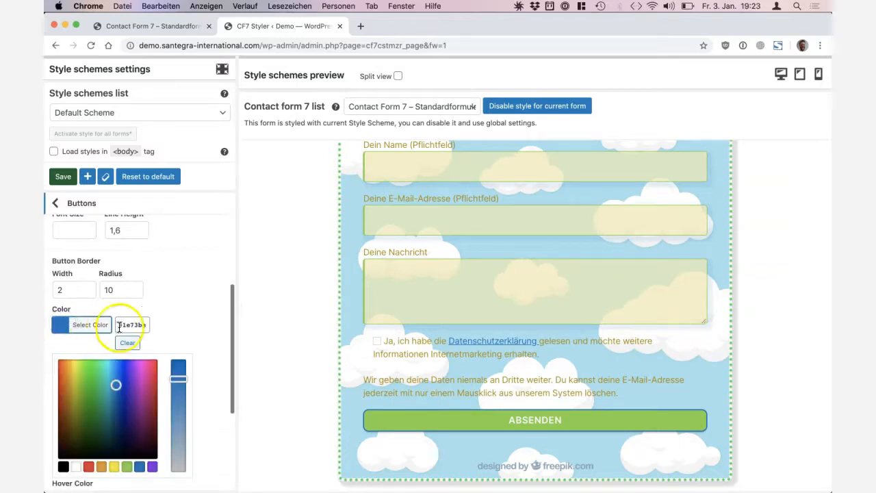
{"action": "left_click", "coordinate": [126, 467]}
{"action": "scroll", "coordinate": [130, 458], "scroll_direction": "down", "scroll_amount": 3}
{"action": "left_click", "coordinate": [126, 373]}
{"action": "left_click", "coordinate": [124, 374]}
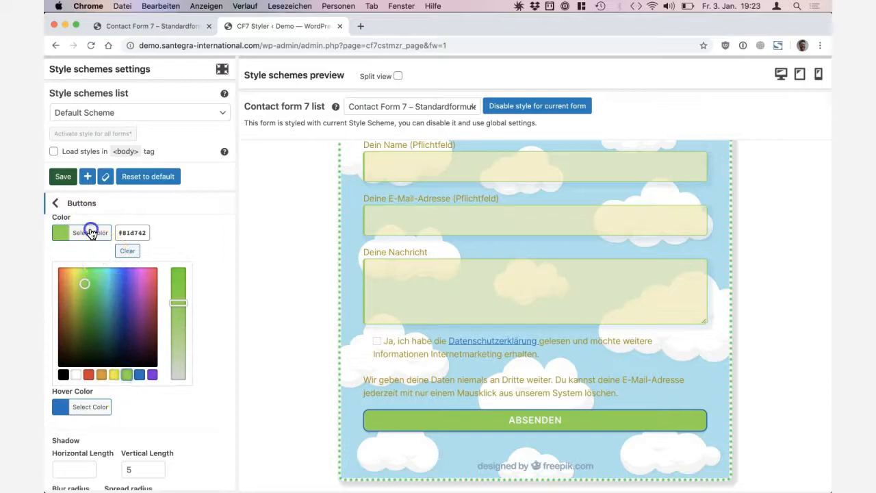
{"action": "left_click", "coordinate": [91, 233]}
Set the button border's hover color to green and raise its saturation to the maximum.
{"action": "left_click", "coordinate": [143, 312]}
{"action": "left_click", "coordinate": [127, 406]}
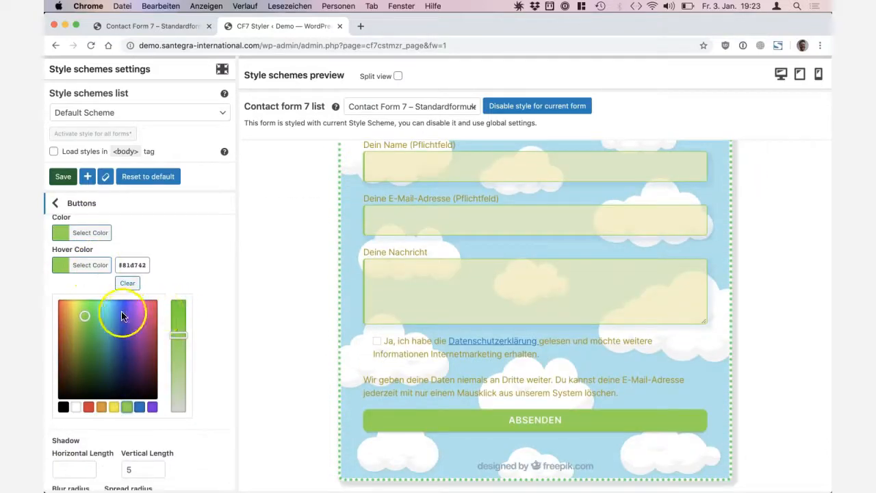
{"action": "left_click", "coordinate": [177, 310]}
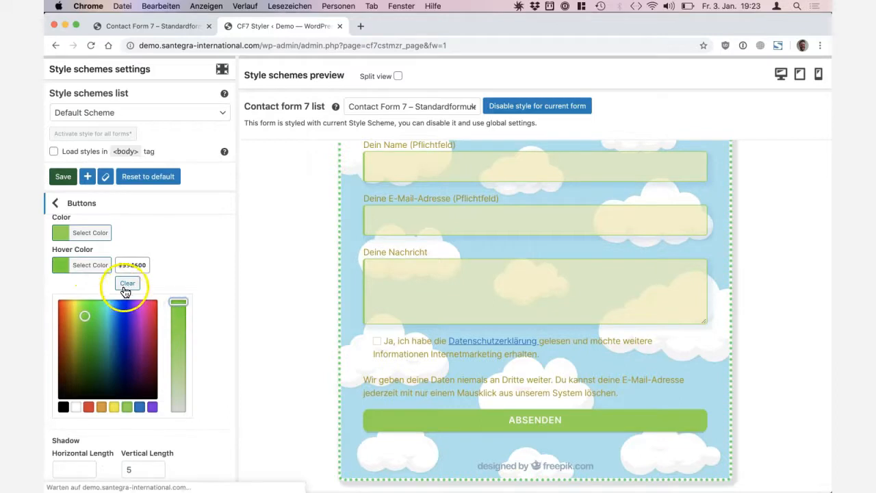
{"action": "left_click", "coordinate": [102, 268]}
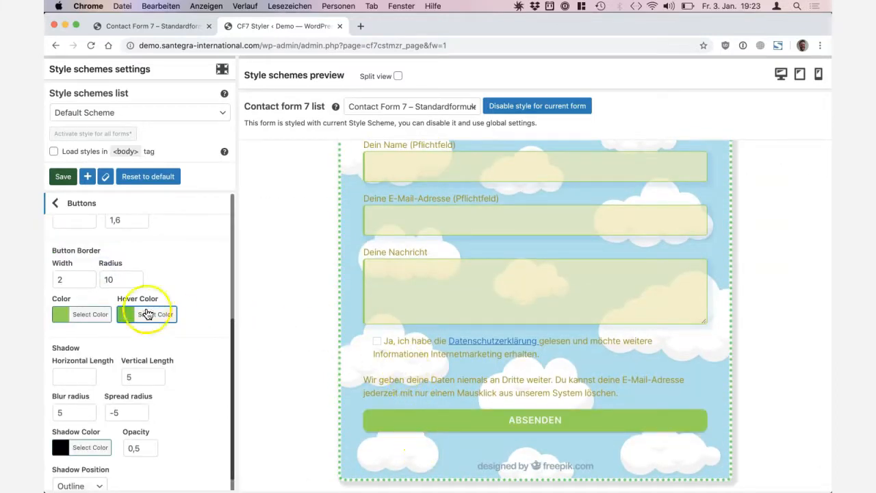
Try a horizontal length of 5 for the button's shadow and clear the value again.
{"action": "scroll", "coordinate": [146, 309], "scroll_direction": "down", "scroll_amount": 1}
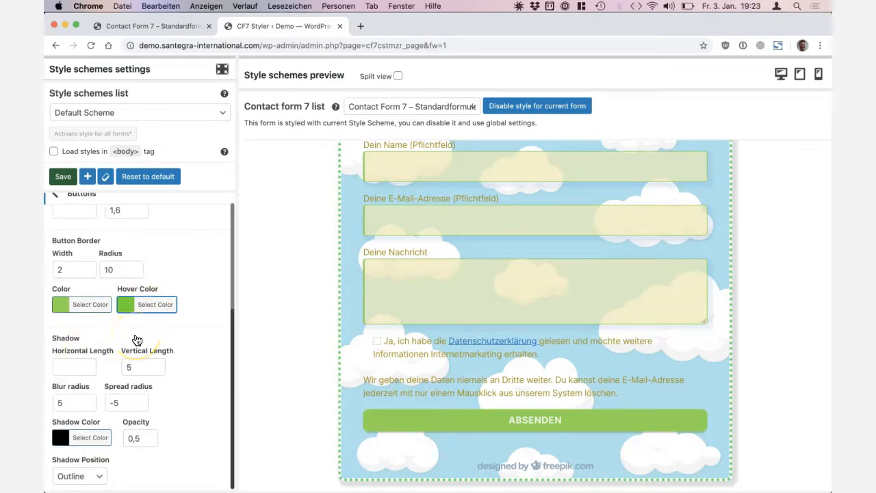
{"action": "left_click", "coordinate": [87, 429]}
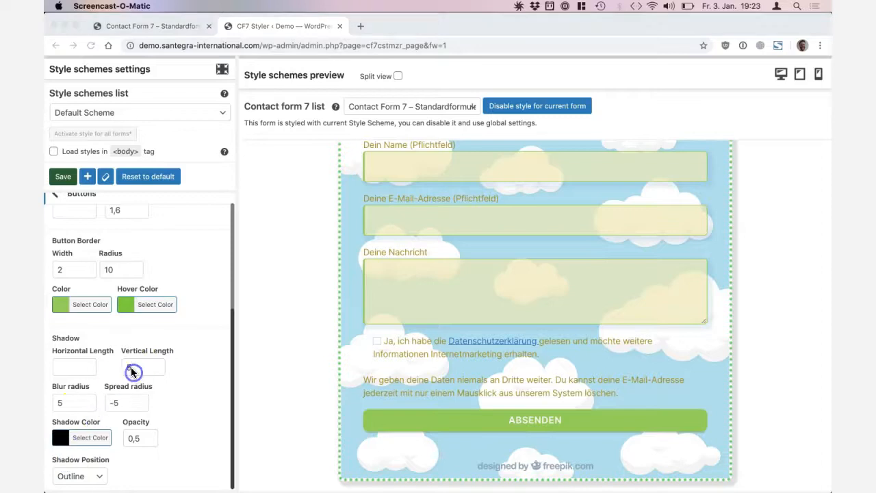
{"action": "left_click", "coordinate": [78, 367]}
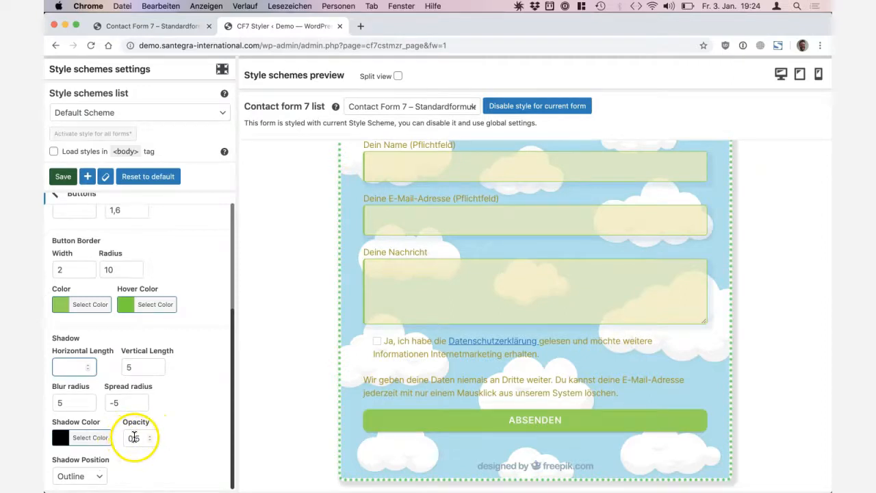
{"action": "left_click", "coordinate": [92, 383]}
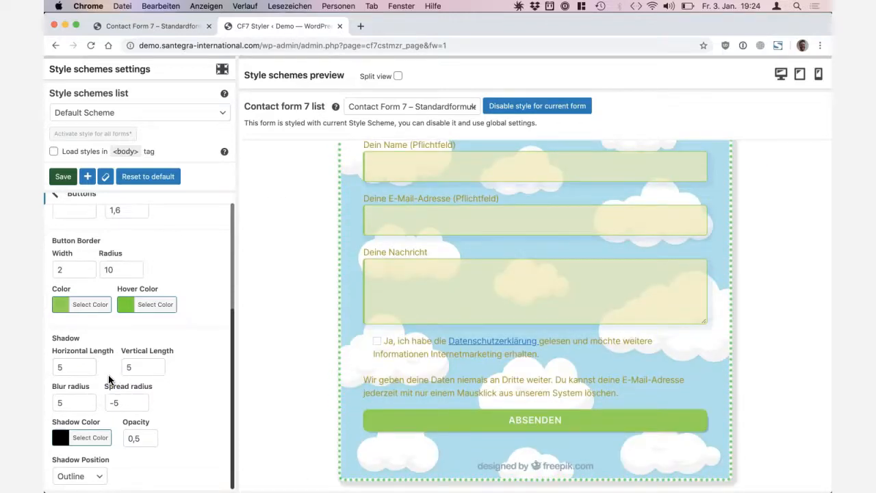
{"action": "left_click", "coordinate": [79, 367]}
{"action": "left_click", "coordinate": [101, 344]}
Try gray (#999999) as the button's shadow color.
{"action": "left_click", "coordinate": [85, 438]}
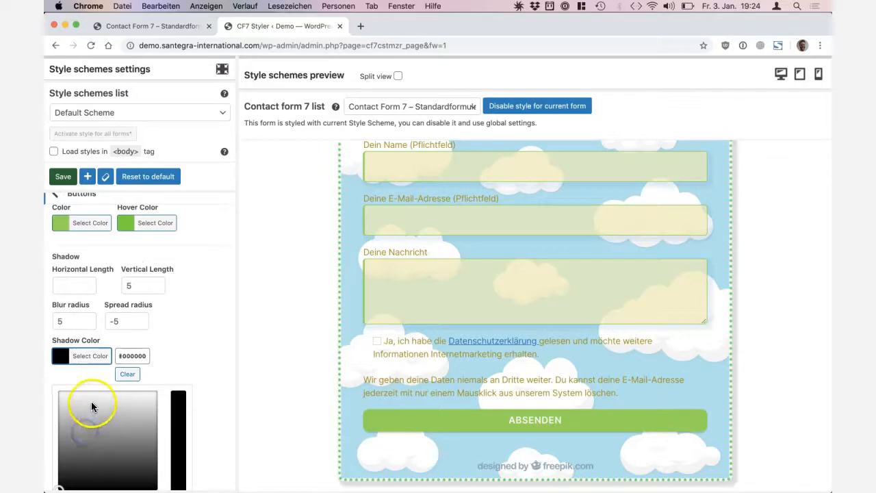
{"action": "mouse_move", "coordinate": [94, 397]}
{"action": "left_mouse_down"}
{"action": "mouse_move", "coordinate": [117, 449]}
{"action": "mouse_move", "coordinate": [107, 429]}
{"action": "left_mouse_up"}
{"action": "left_click", "coordinate": [82, 361]}
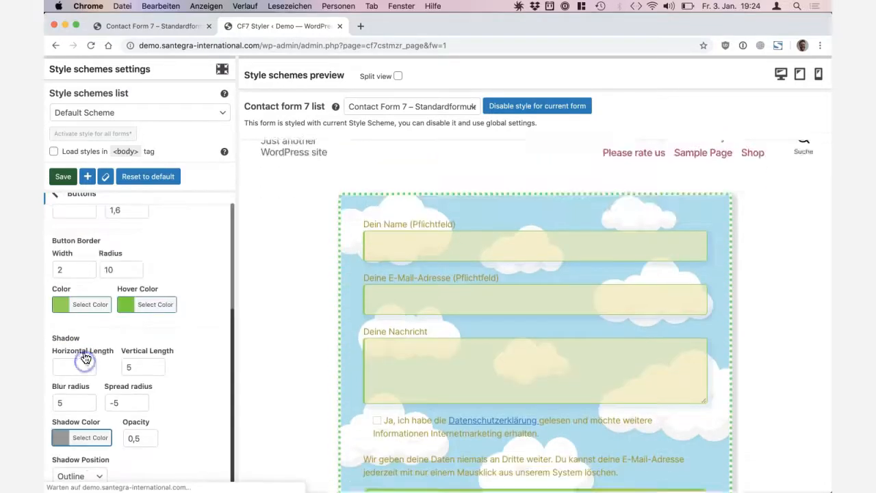
Set the button's shadow opacity to 0,9 and its shadow color to near-black (#232323).
{"action": "left_click", "coordinate": [138, 436]}
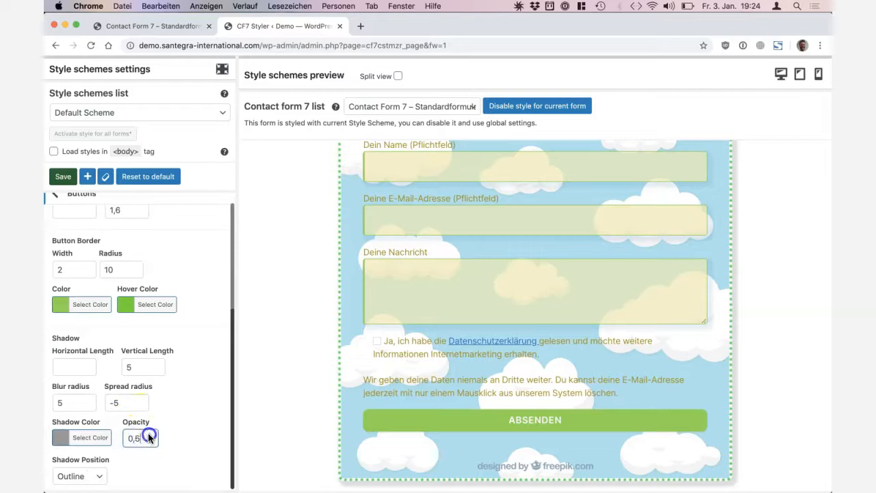
{"action": "left_click", "coordinate": [190, 420]}
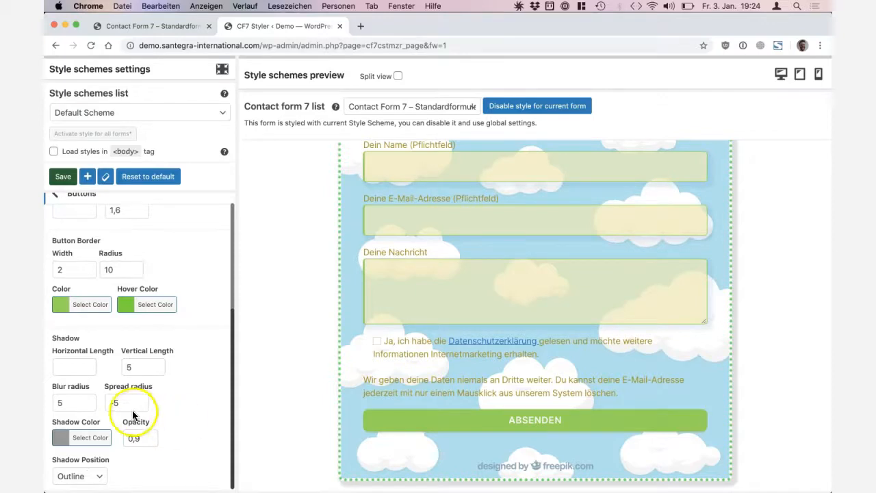
{"action": "left_click", "coordinate": [82, 437]}
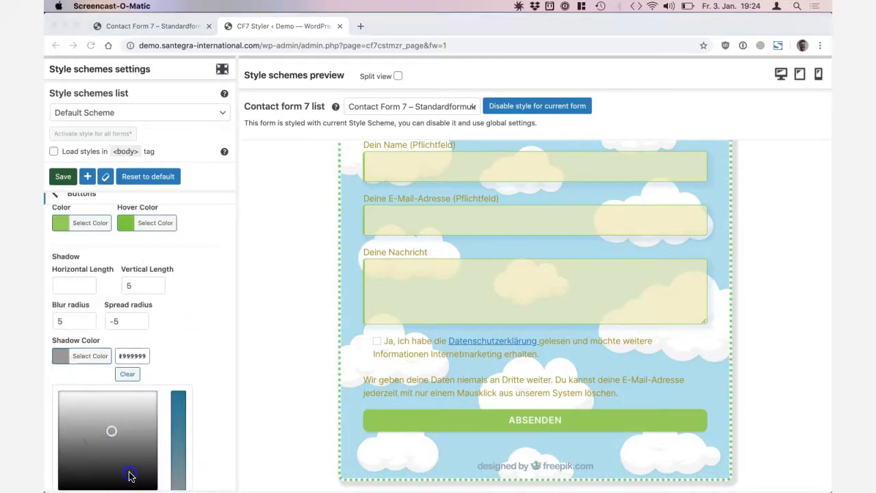
{"action": "left_click", "coordinate": [119, 436]}
{"action": "left_click_drag", "start_coordinate": [121, 436], "coordinate": [126, 475]}
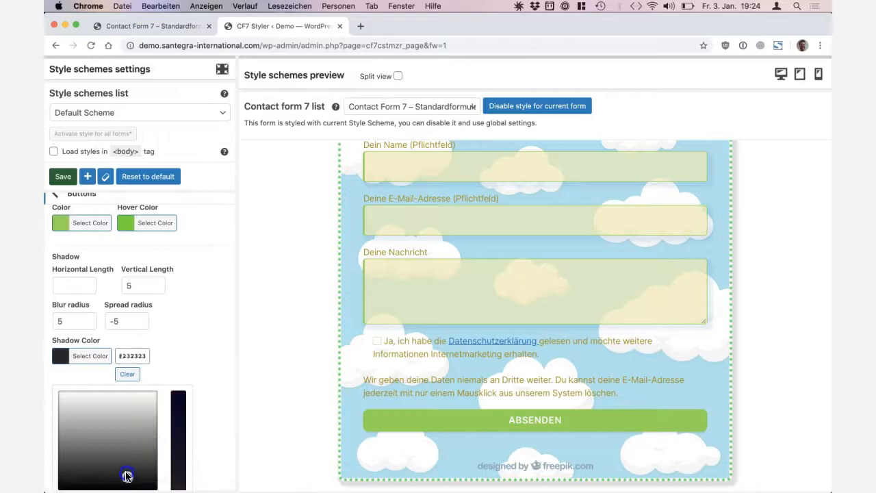
{"action": "left_click", "coordinate": [89, 358]}
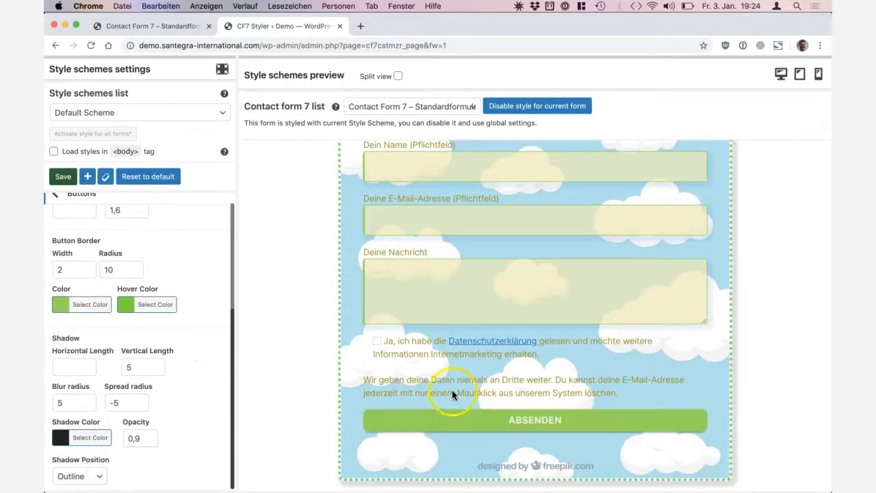
Open the Custom CSS settings and inspect the privacy checkbox's label element with the browser's developer tools.
{"action": "left_click", "coordinate": [56, 195]}
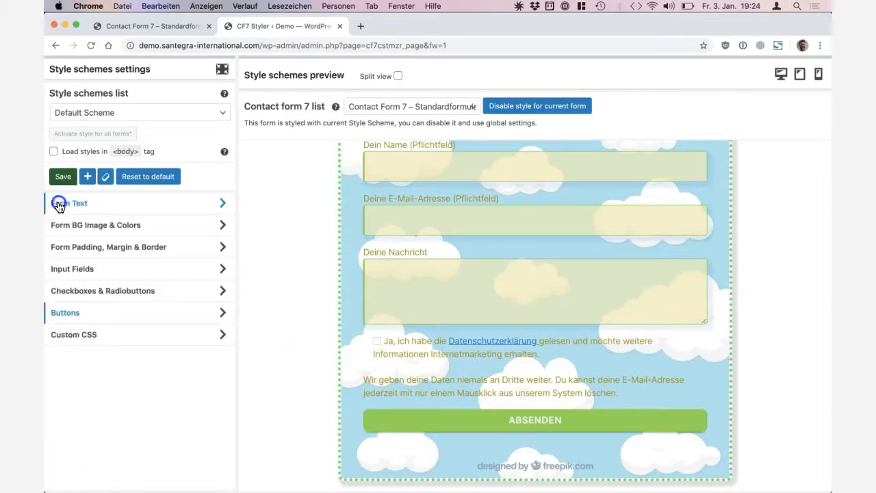
{"action": "left_click", "coordinate": [118, 336]}
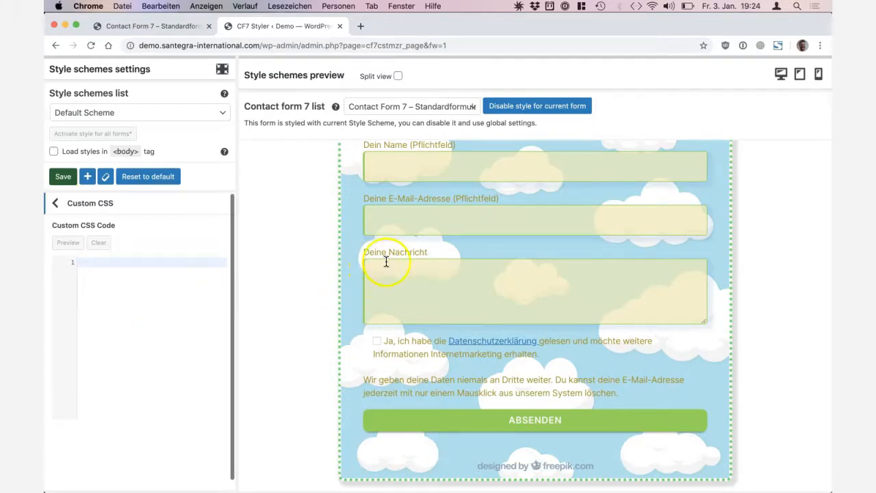
{"action": "right_click", "coordinate": [420, 366]}
{"action": "left_click", "coordinate": [410, 352]}
{"action": "right_click", "coordinate": [425, 353]}
{"action": "left_click", "coordinate": [463, 467]}
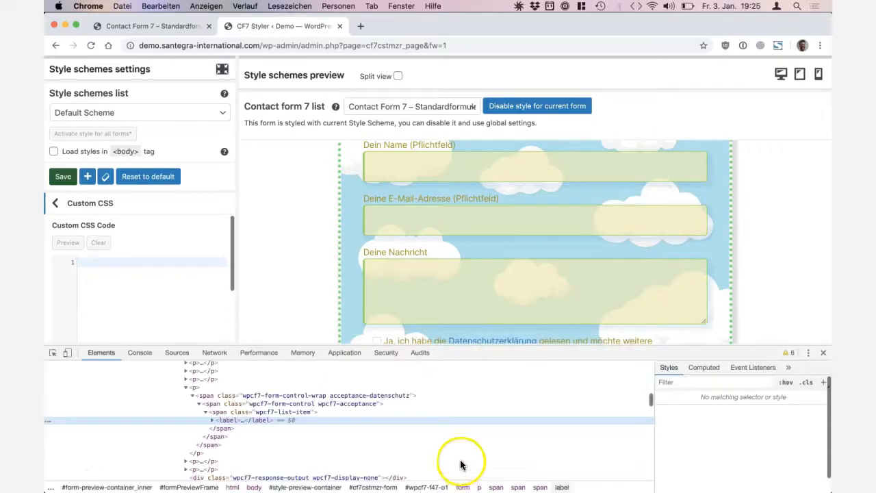
{"action": "scroll", "coordinate": [347, 278], "scroll_direction": "down", "scroll_amount": 2}
{"action": "scroll", "coordinate": [347, 278], "scroll_direction": "down", "scroll_amount": 5}
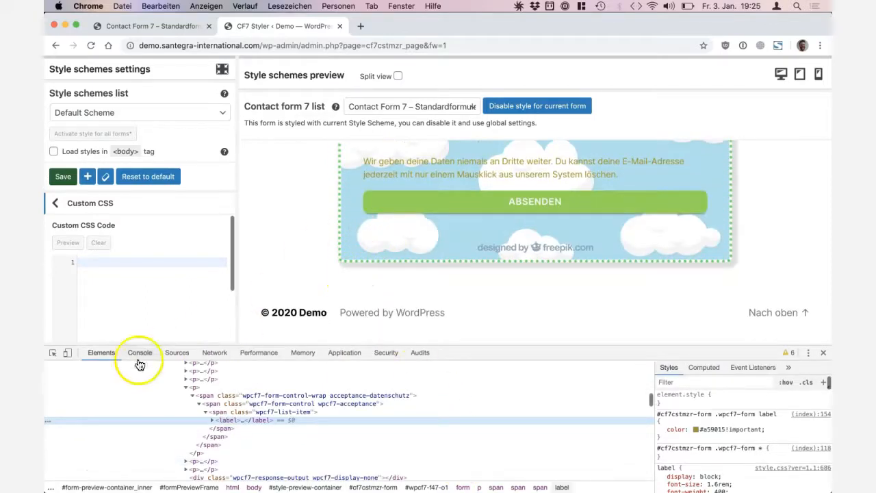
Inspect the label of the privacy note above the submit button and change its color rule to #a5156b in the developer tools.
{"action": "left_click", "coordinate": [53, 352]}
{"action": "left_click", "coordinate": [428, 166]}
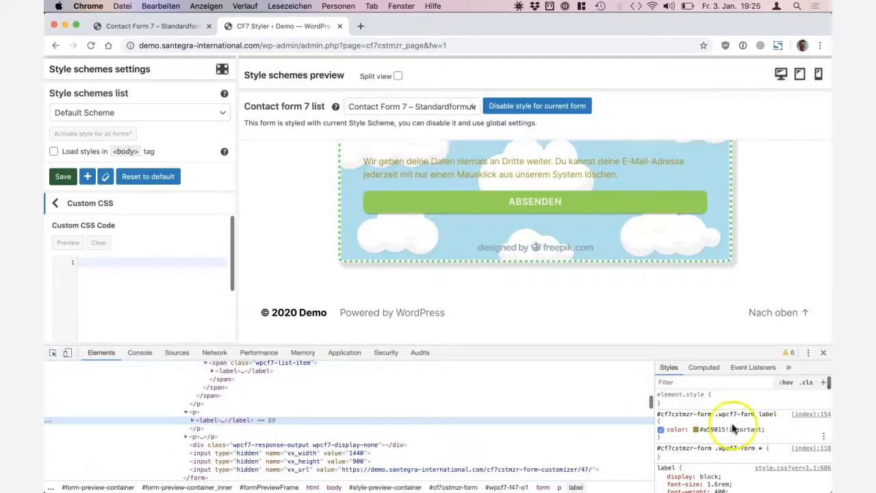
{"action": "left_click", "coordinate": [660, 430]}
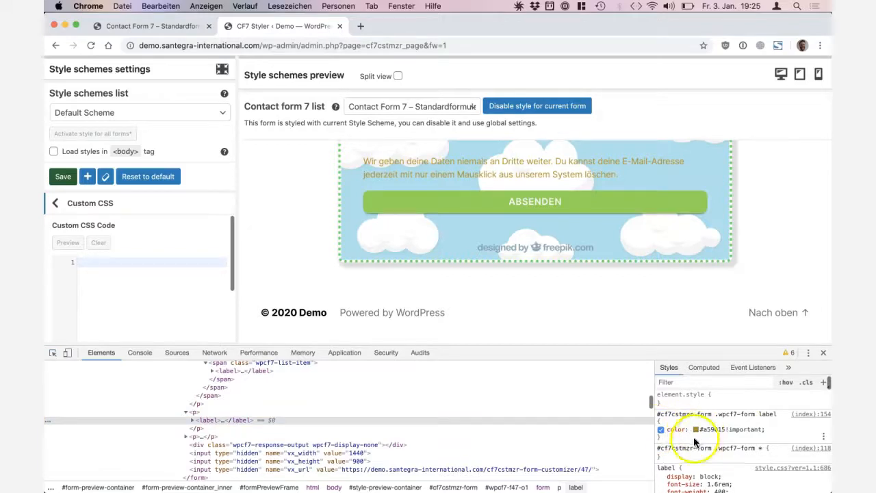
{"action": "left_click", "coordinate": [661, 429]}
{"action": "left_click_drag", "start_coordinate": [656, 415], "coordinate": [686, 429]}
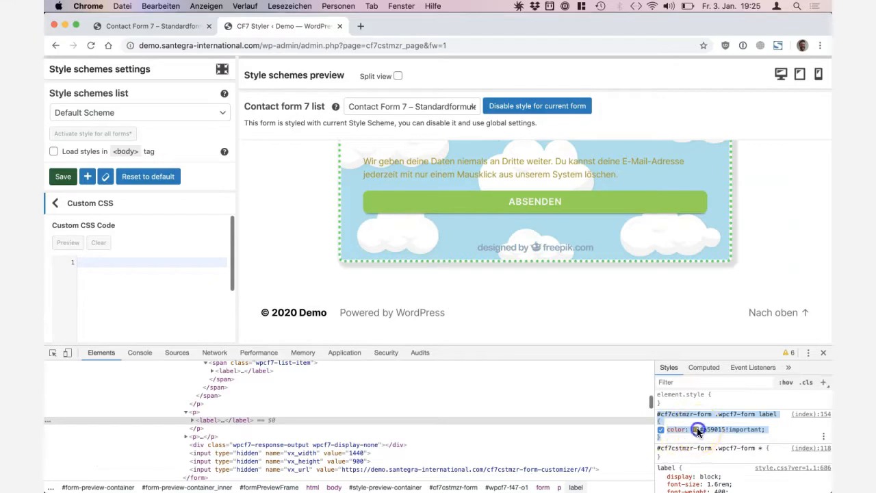
{"action": "left_click", "coordinate": [698, 430]}
{"action": "left_click", "coordinate": [751, 430]}
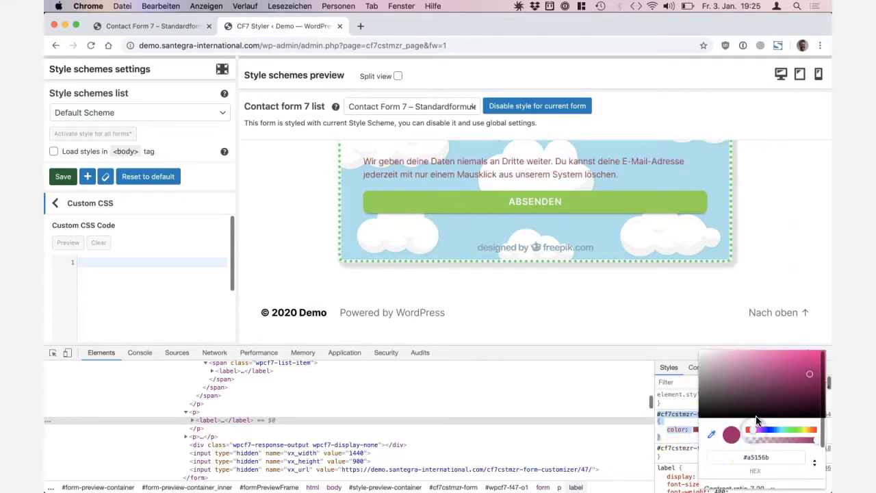
Copy the #cf7cstmzr-form .wpcf7-form label rule with color #a5156b!important into the custom CSS code and save the scheme.
{"action": "left_click", "coordinate": [680, 438]}
{"action": "left_click_drag", "start_coordinate": [679, 439], "coordinate": [651, 410]}
{"action": "left_click", "coordinate": [180, 285]}
{"action": "type", "text": "#cf7cstmzr-form .wpcf7-form label {     color: #a5156b!important; }"}
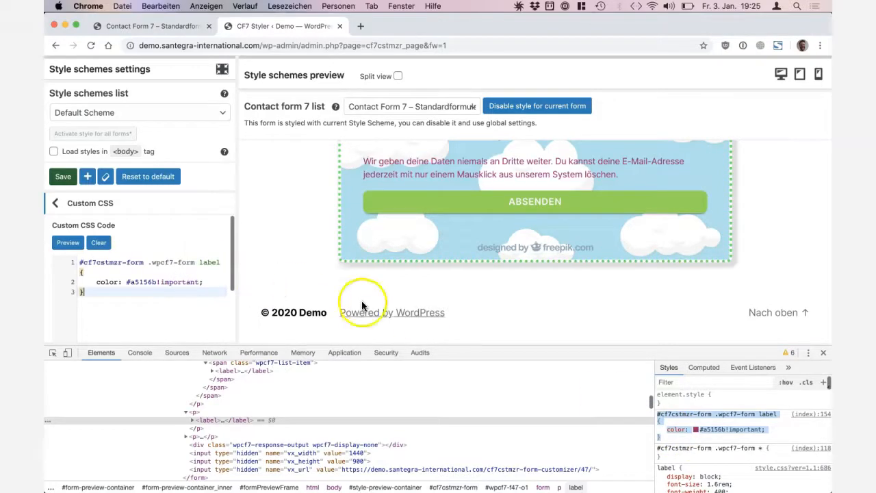
{"action": "left_click", "coordinate": [68, 177]}
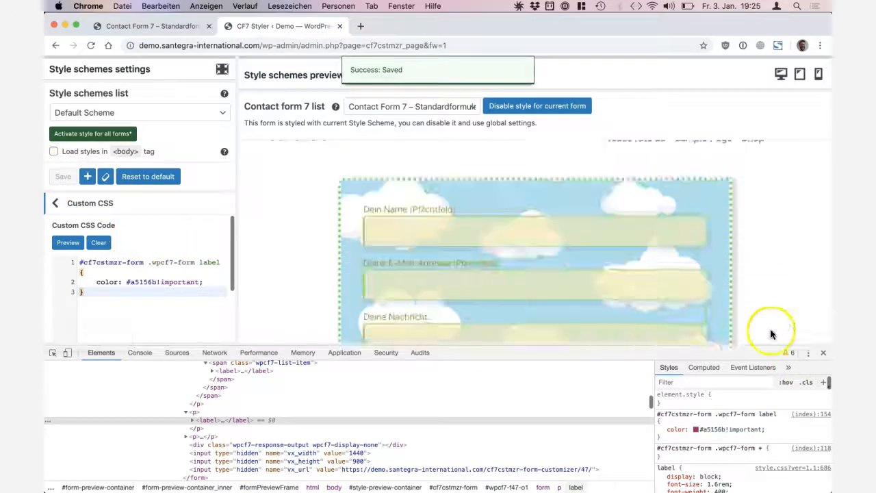
{"action": "left_click", "coordinate": [824, 352]}
Preview the custom CSS label rule on the form and save the style scheme again.
{"action": "left_click", "coordinate": [146, 317]}
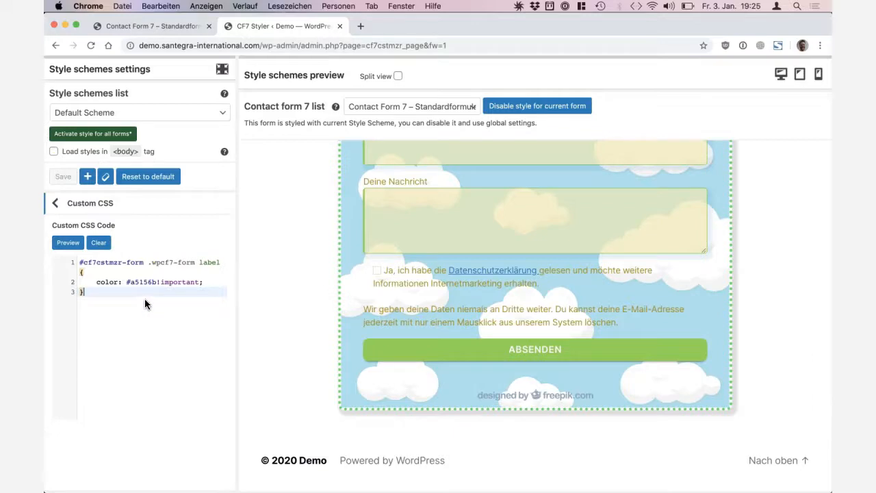
{"action": "left_click", "coordinate": [87, 284]}
{"action": "left_click", "coordinate": [68, 242]}
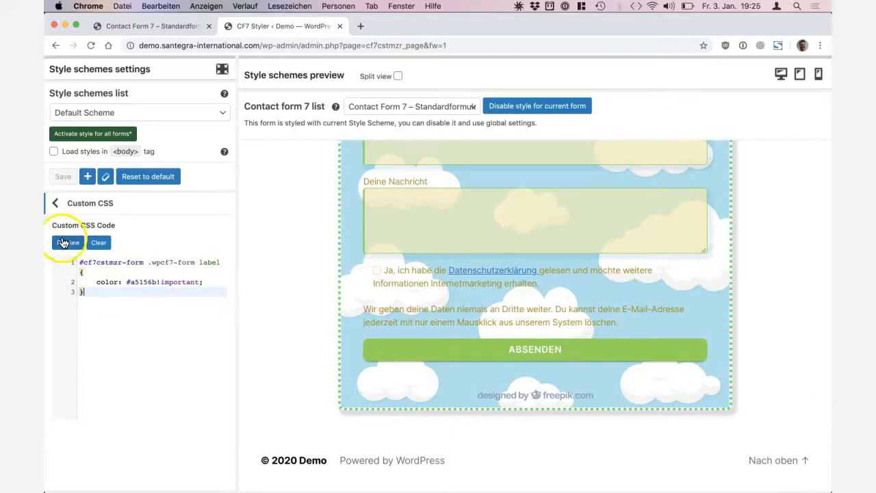
{"action": "left_click", "coordinate": [61, 178]}
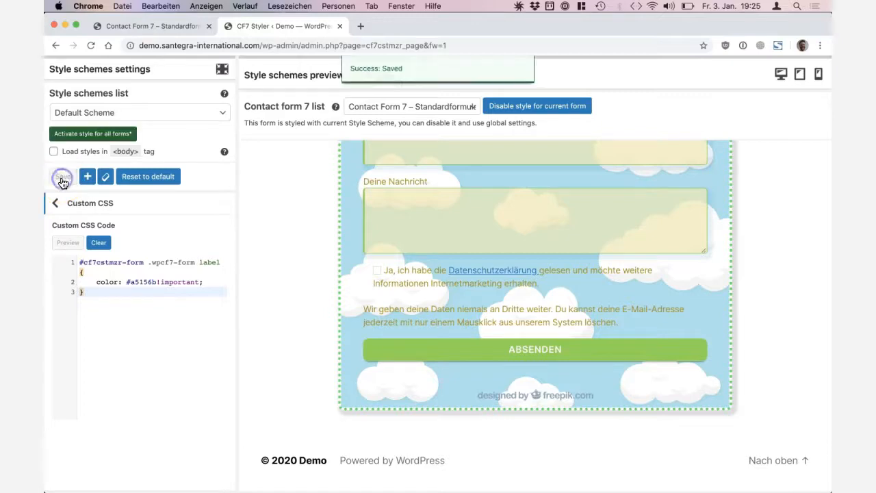
Check the label colors throughout the form preview and return to the overview of style settings.
{"action": "left_click", "coordinate": [215, 327]}
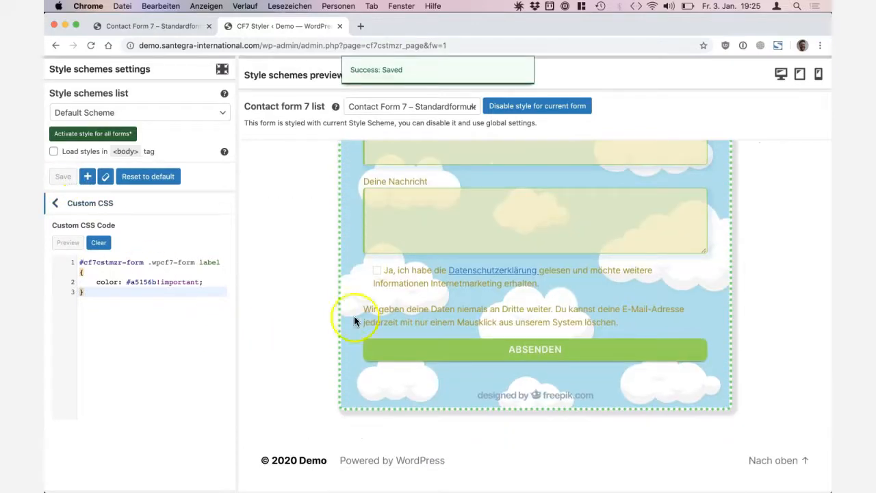
{"action": "scroll", "coordinate": [354, 321], "scroll_direction": "down", "scroll_amount": 5}
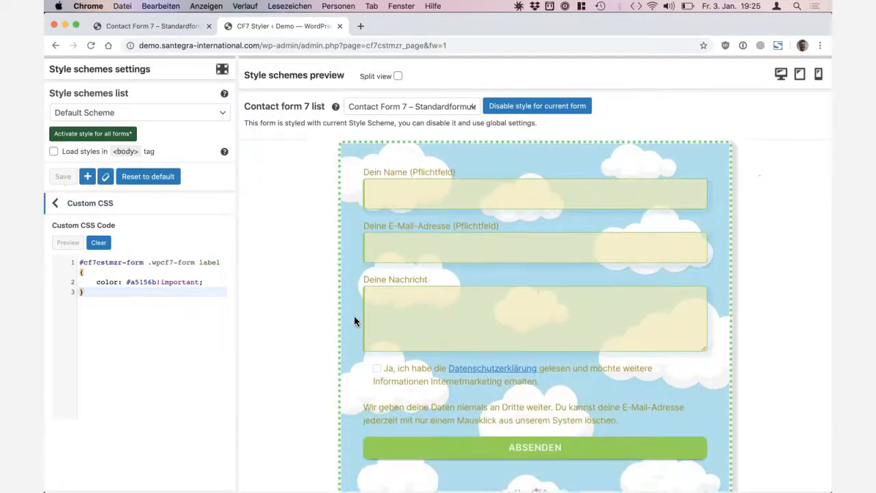
{"action": "left_click", "coordinate": [185, 281]}
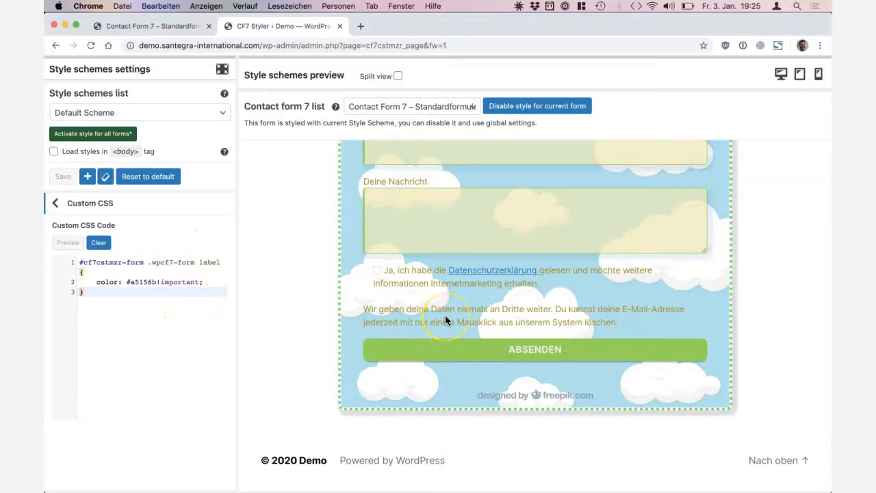
{"action": "scroll", "coordinate": [428, 233], "scroll_direction": "up", "scroll_amount": 3}
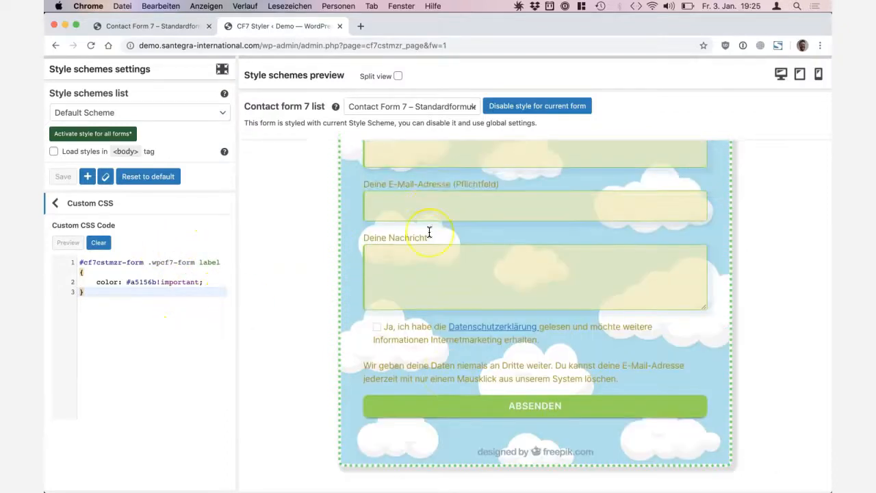
{"action": "left_click", "coordinate": [118, 206]}
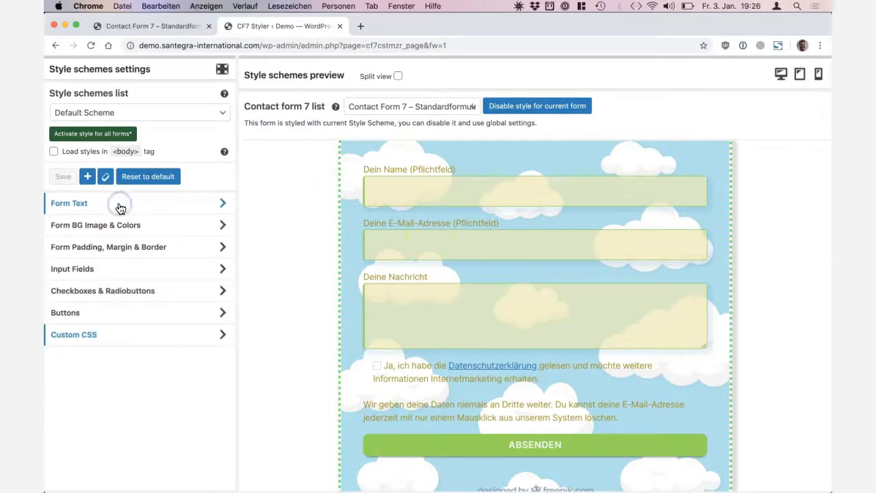
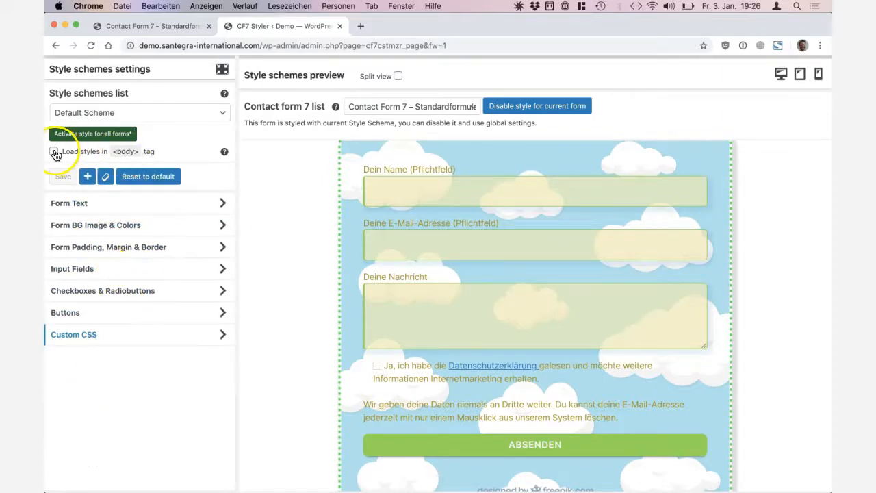
Enable loading the styles in the <body> tag.
{"action": "left_click_drag", "start_coordinate": [166, 153], "coordinate": [73, 152]}
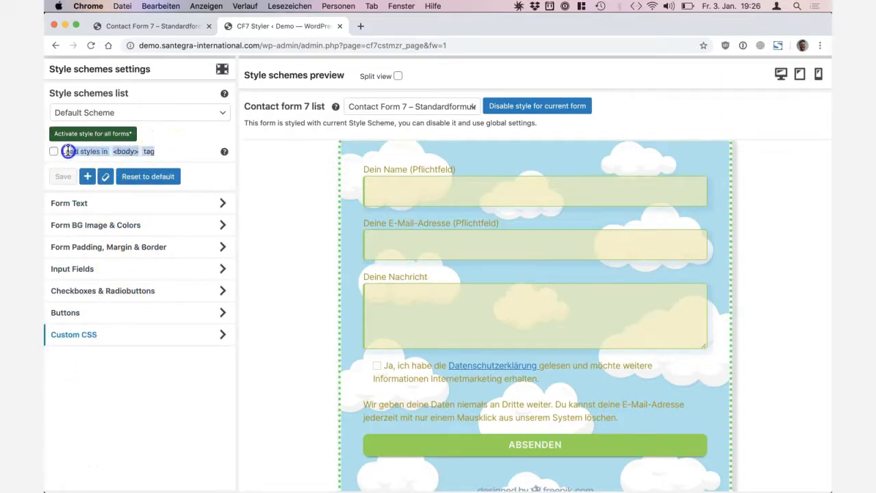
{"action": "triple_click", "coordinate": [69, 151]}
{"action": "left_click", "coordinate": [68, 151]}
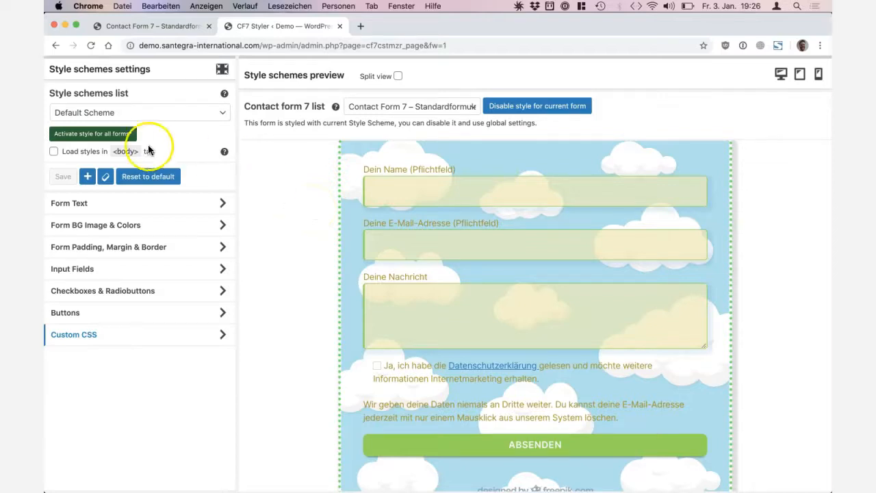
{"action": "left_click", "coordinate": [54, 153]}
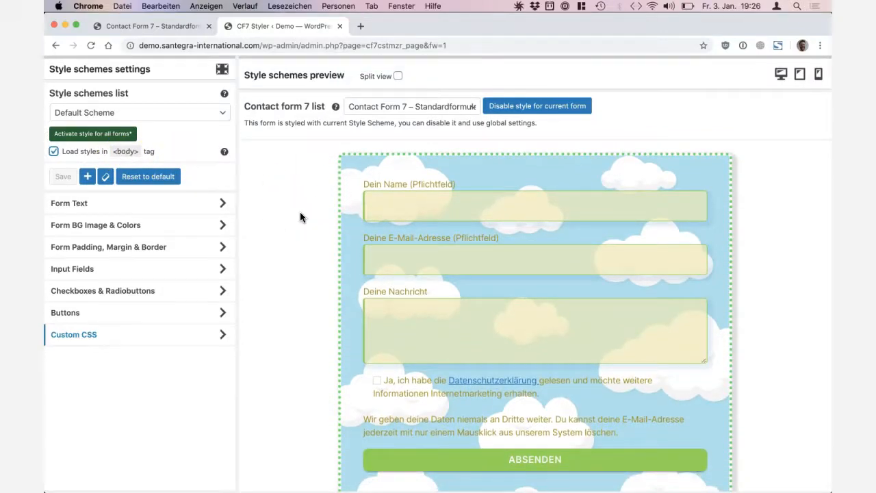
Enable split view with the divider near the form's middle, duplicating first the live and then the unstyled form in the second column.
{"action": "left_click", "coordinate": [398, 76]}
{"action": "left_click_drag", "start_coordinate": [726, 168], "coordinate": [542, 184]}
{"action": "left_click", "coordinate": [685, 76]}
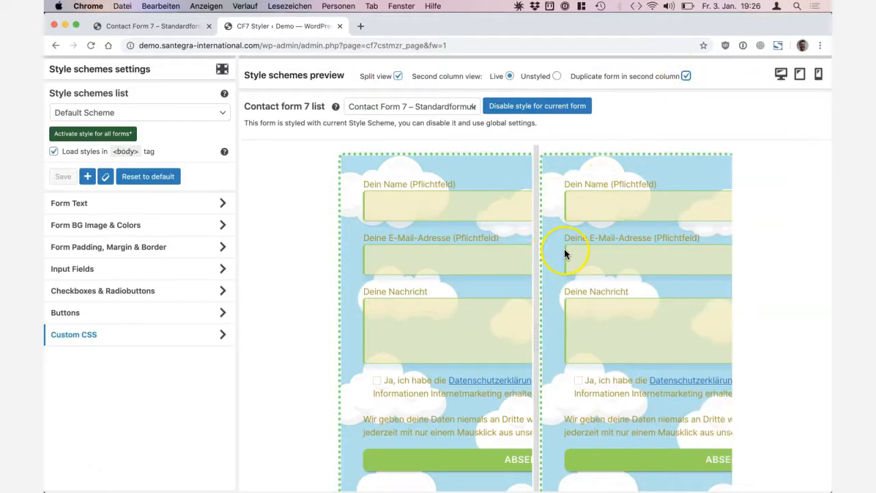
{"action": "left_click", "coordinate": [557, 76]}
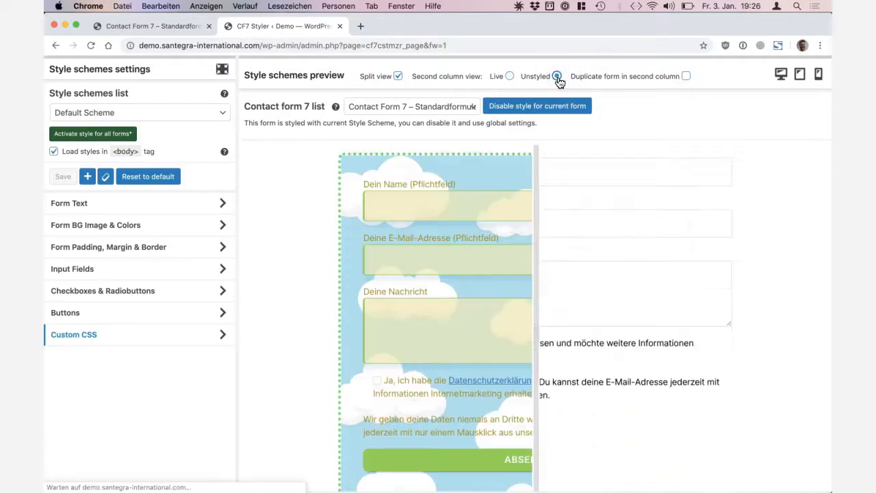
{"action": "left_click", "coordinate": [686, 76]}
{"action": "left_click", "coordinate": [417, 329]}
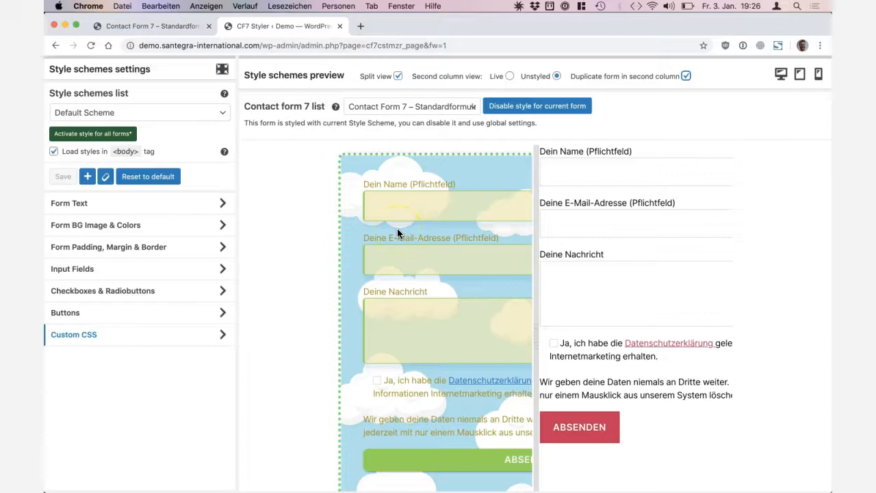
{"action": "scroll", "coordinate": [566, 263], "scroll_direction": "up", "scroll_amount": 1}
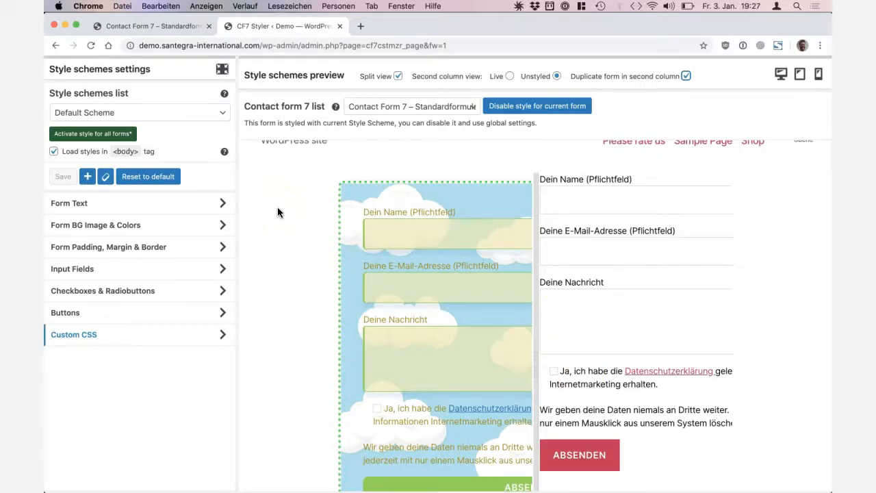
Create a new style scheme titled "clouds green" that copies the current scheme settings.
{"action": "left_click", "coordinate": [197, 116]}
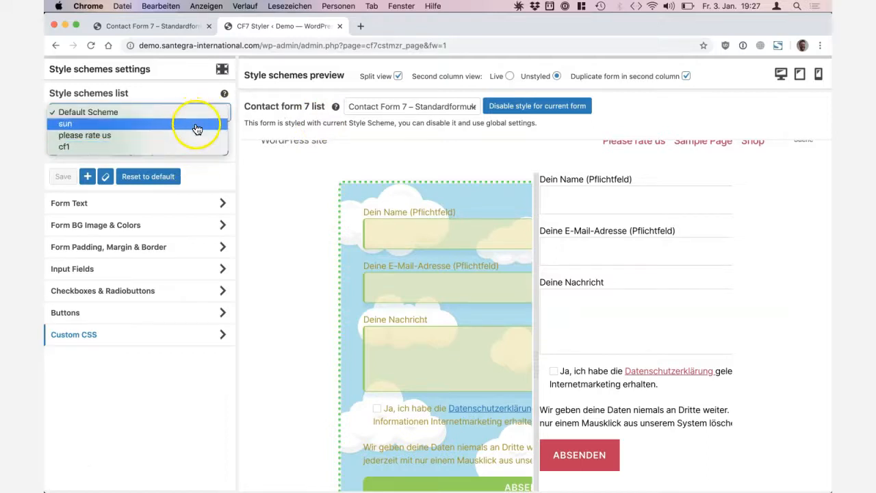
{"action": "left_click", "coordinate": [262, 141]}
{"action": "left_click", "coordinate": [89, 178]}
{"action": "left_click", "coordinate": [89, 182]}
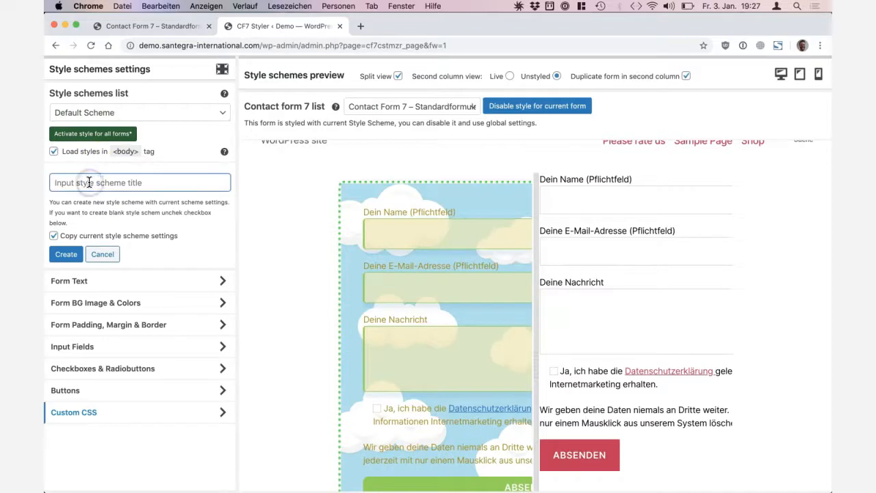
{"action": "type", "text": "clouds green"}
{"action": "left_click", "coordinate": [63, 254]}
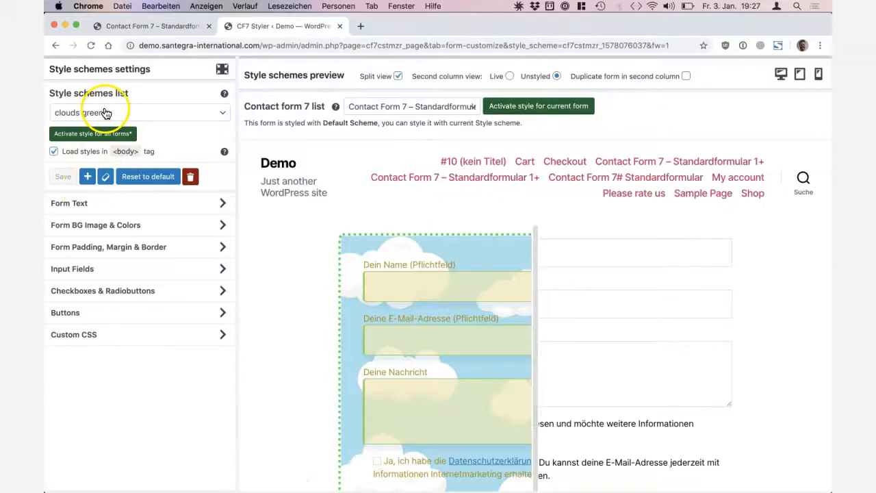
Switch to the "please rate us" style scheme and turn off the split view.
{"action": "left_click", "coordinate": [102, 111]}
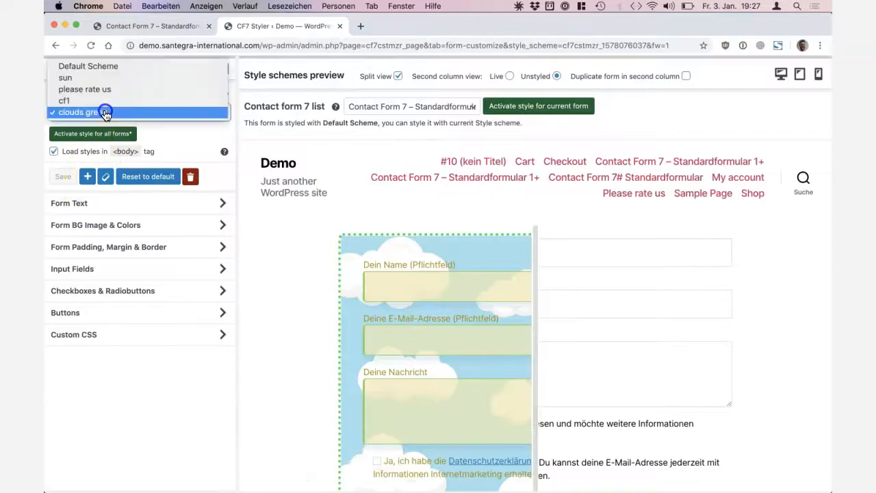
{"action": "left_click", "coordinate": [105, 88]}
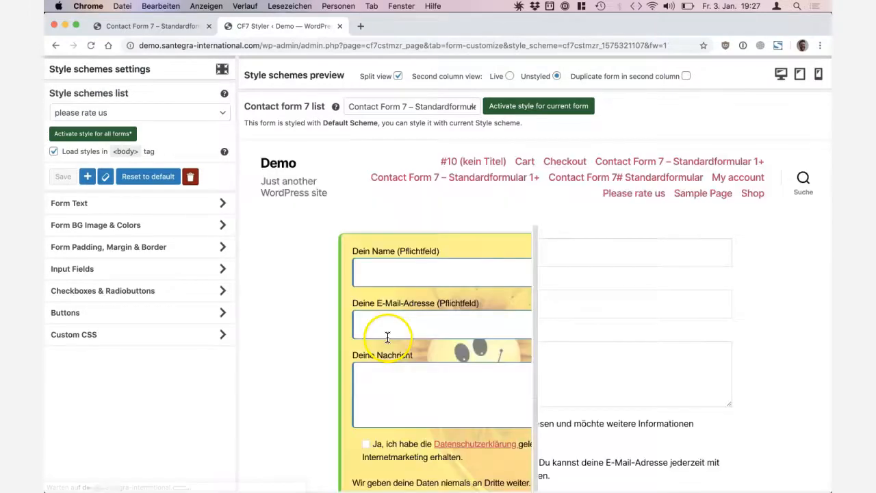
{"action": "scroll", "coordinate": [415, 370], "scroll_direction": "down", "scroll_amount": 3}
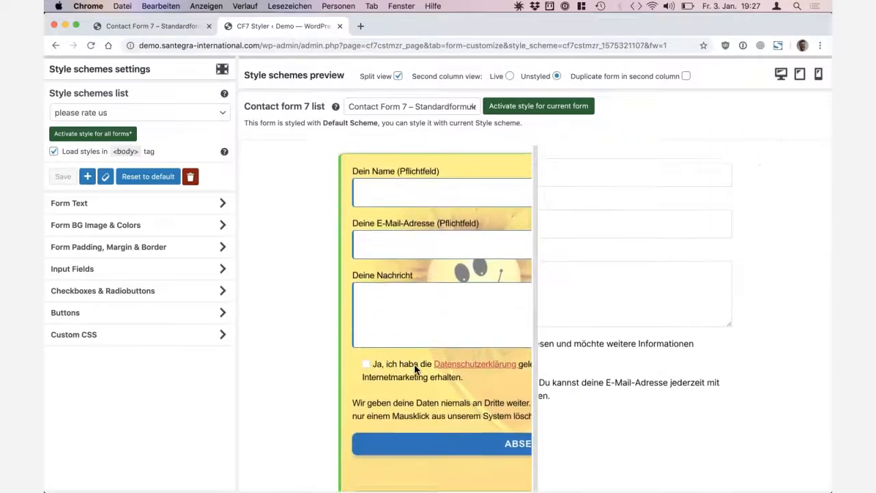
{"action": "left_click", "coordinate": [398, 76]}
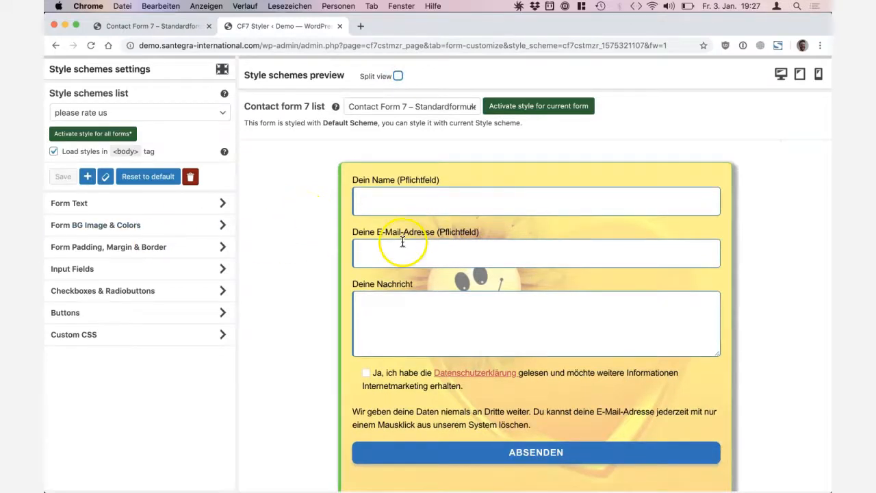
Set the input fields' background opacity to ,5 in the "please rate us" scheme and save it.
{"action": "left_click", "coordinate": [124, 269]}
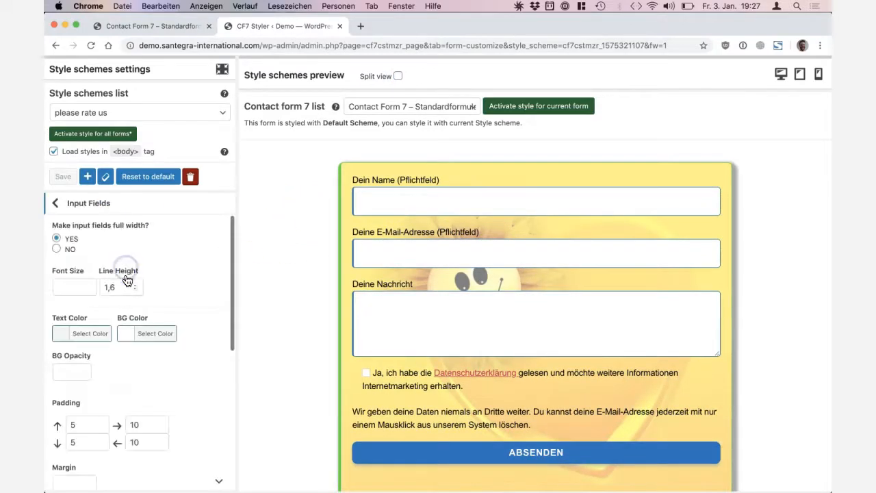
{"action": "scroll", "coordinate": [163, 333], "scroll_direction": "down", "scroll_amount": 1}
{"action": "left_click", "coordinate": [82, 349]}
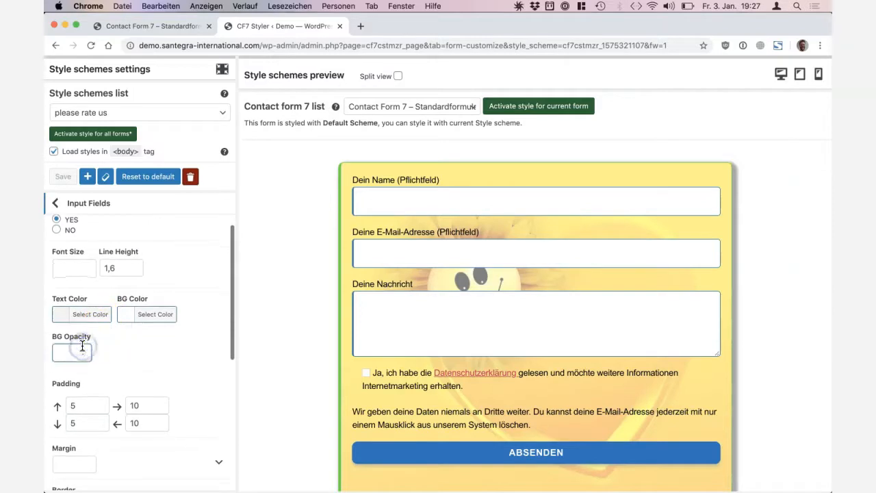
{"action": "left_click", "coordinate": [139, 349]}
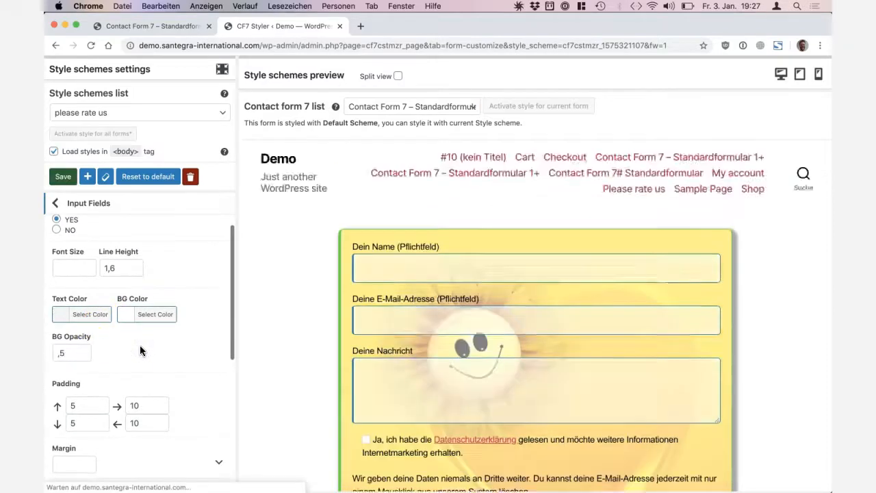
{"action": "left_click", "coordinate": [64, 178]}
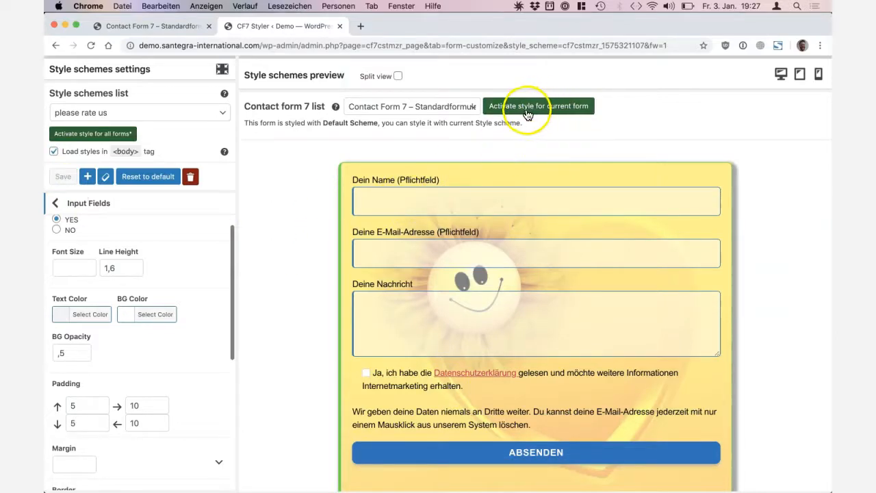
Enable split view and activate the "please rate us" style for the "Contact Form 7 – Standardformular 1+" form.
{"action": "left_click", "coordinate": [465, 234]}
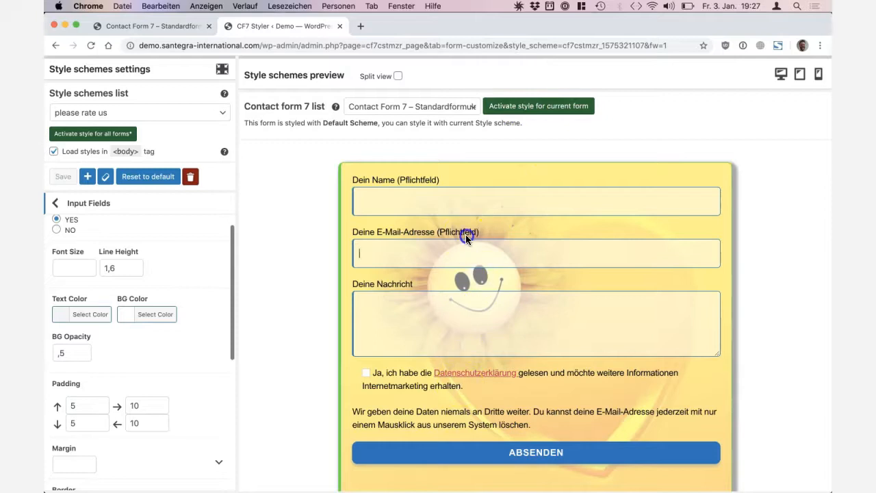
{"action": "left_click", "coordinate": [441, 107]}
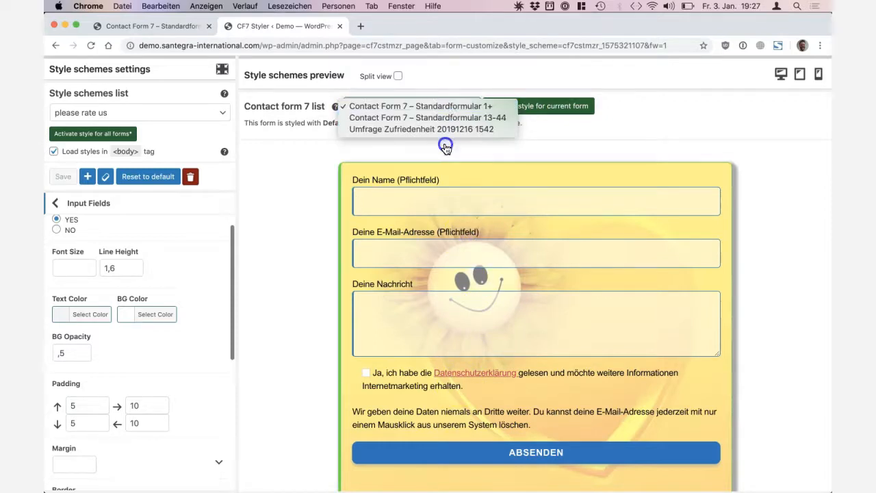
{"action": "left_click", "coordinate": [476, 46]}
{"action": "left_click", "coordinate": [397, 76]}
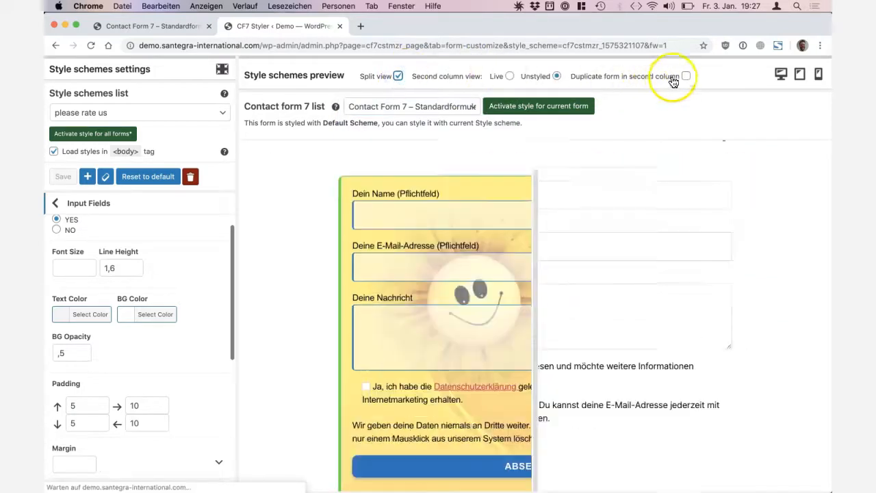
{"action": "left_click", "coordinate": [426, 107]}
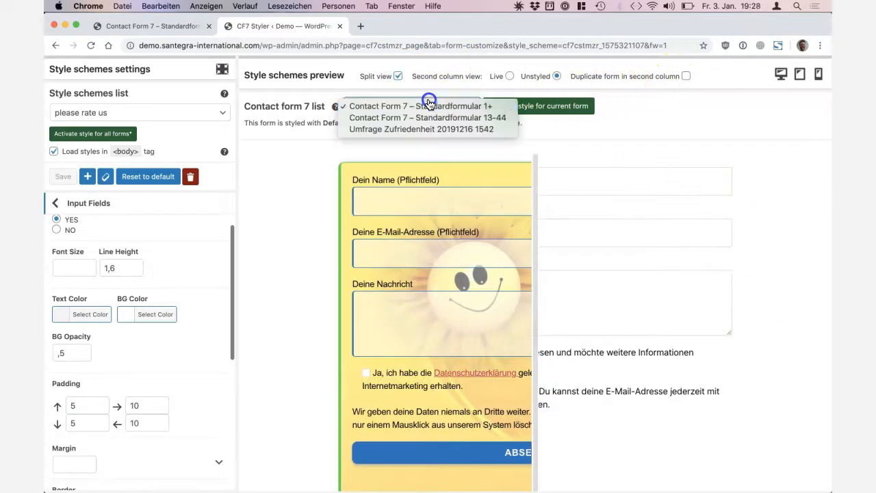
{"action": "left_click", "coordinate": [428, 106]}
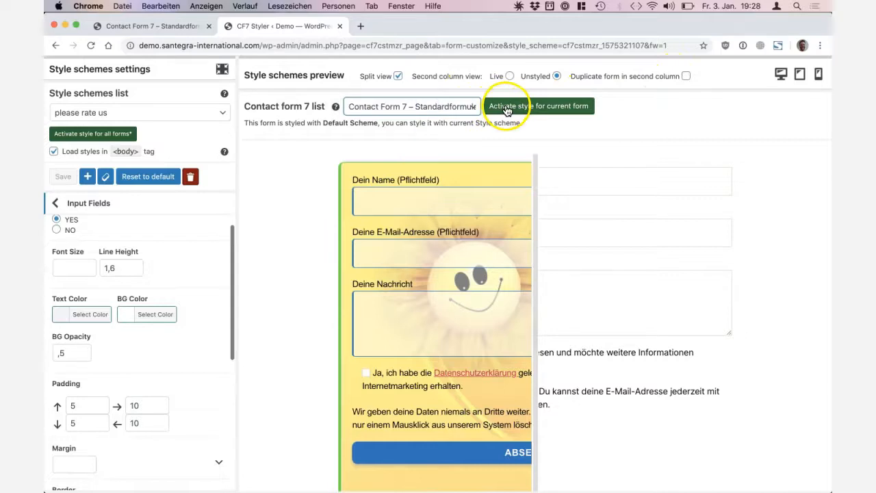
{"action": "left_click", "coordinate": [507, 110]}
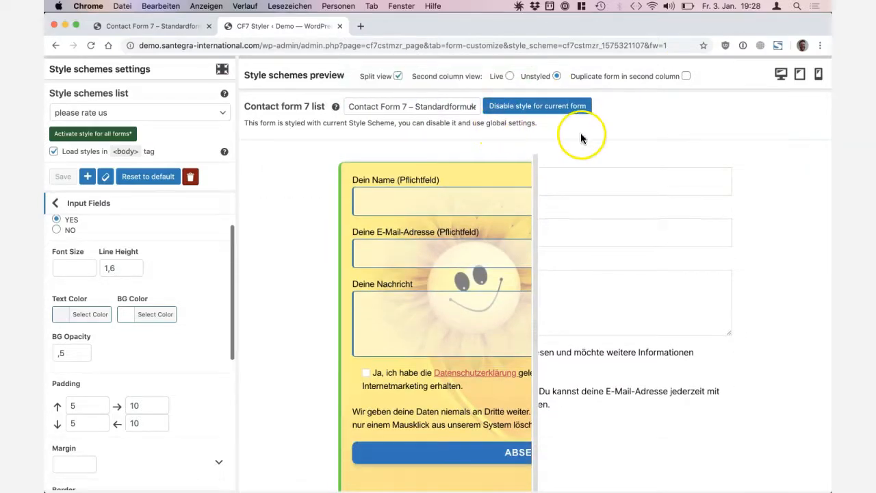
Show the live form in the second column, shift the divider slightly to compare, and reload the published contact form page.
{"action": "left_click", "coordinate": [509, 76]}
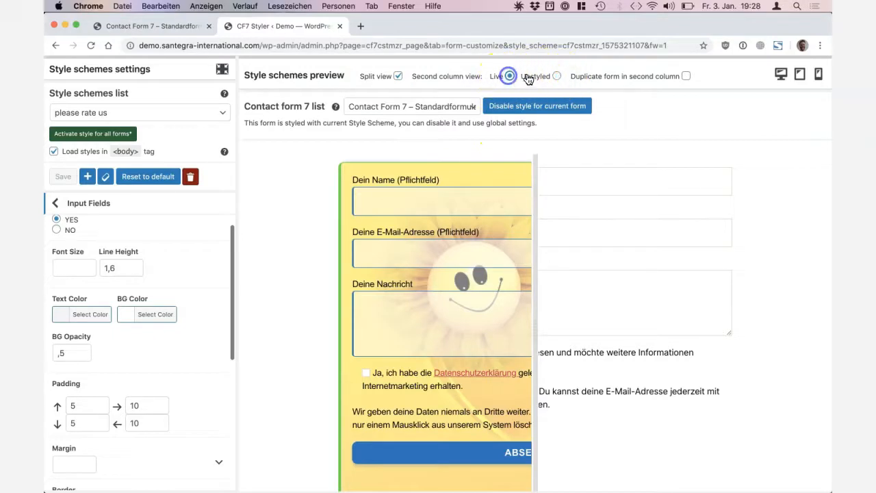
{"action": "left_click_drag", "start_coordinate": [538, 202], "coordinate": [527, 236]}
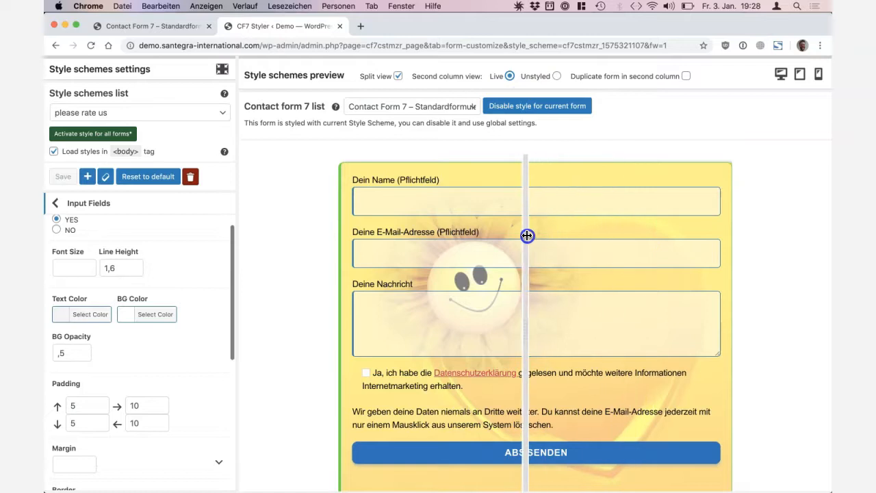
{"action": "key", "text": "super+r"}
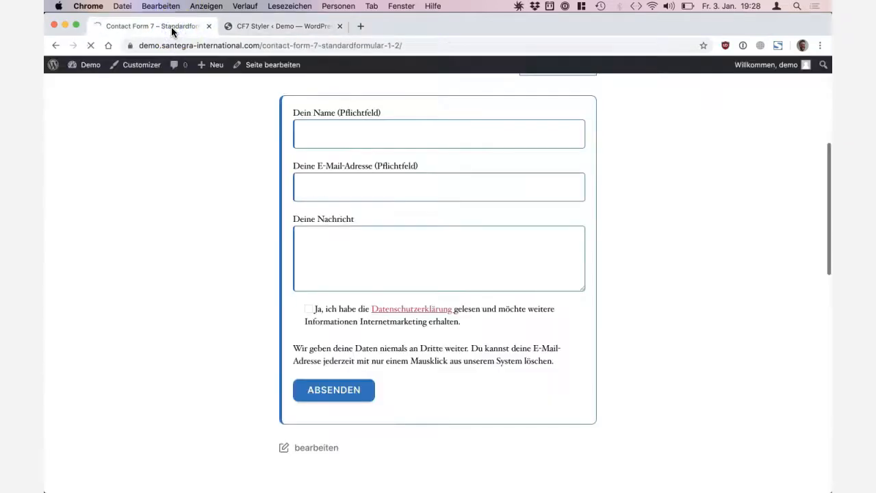
Return to the style editor and activate the "please rate us" style for the "Contact Form 7 – Standardformular 13-44" form.
{"action": "left_click", "coordinate": [251, 27]}
{"action": "left_click", "coordinate": [388, 110]}
{"action": "left_click", "coordinate": [388, 117]}
{"action": "left_click", "coordinate": [514, 115]}
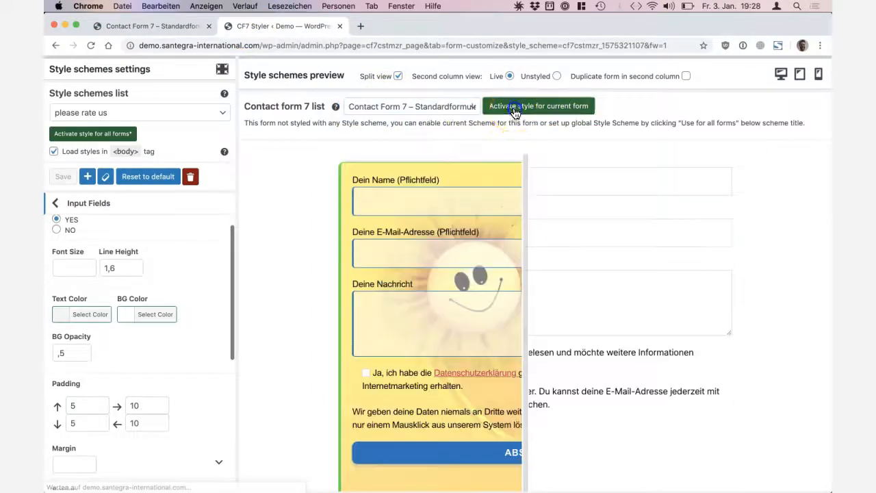
{"action": "left_click", "coordinate": [457, 110]}
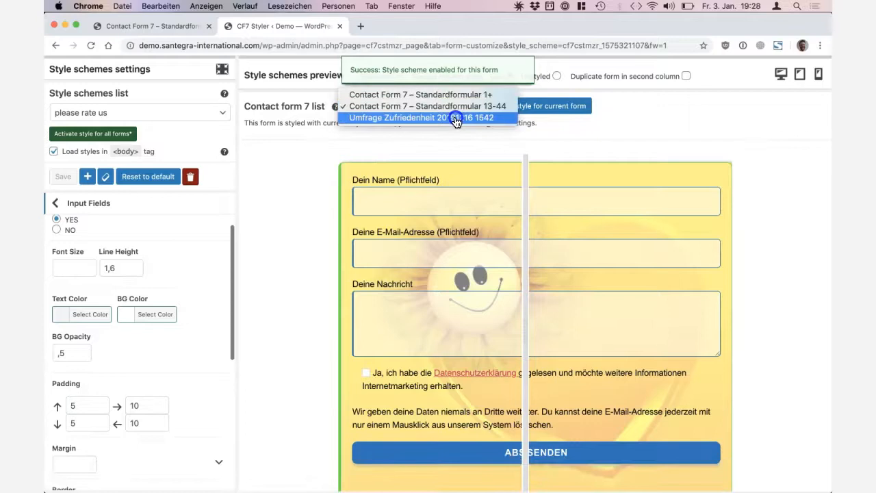
{"action": "left_click", "coordinate": [457, 118]}
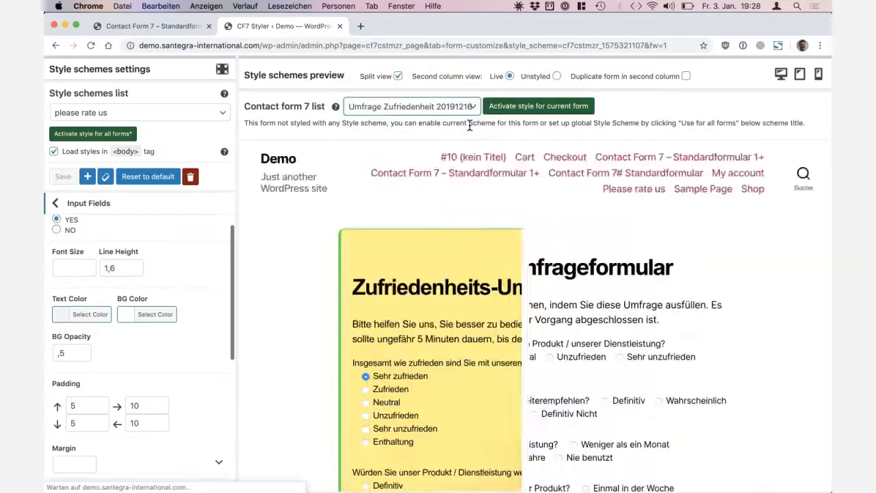
{"action": "scroll", "coordinate": [581, 349], "scroll_direction": "down", "scroll_amount": 2}
{"action": "scroll", "coordinate": [575, 326], "scroll_direction": "up", "scroll_amount": 2}
{"action": "scroll", "coordinate": [575, 326], "scroll_direction": "down", "scroll_amount": 2}
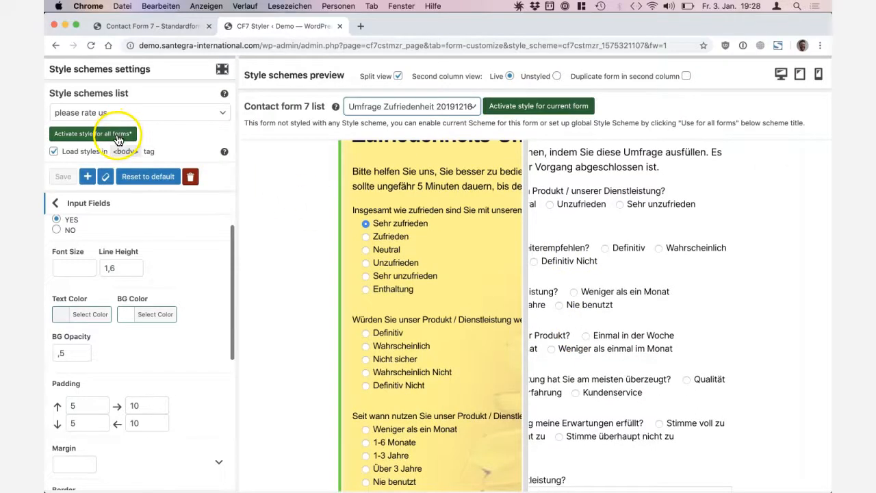
{"action": "scroll", "coordinate": [398, 266], "scroll_direction": "up", "scroll_amount": 3}
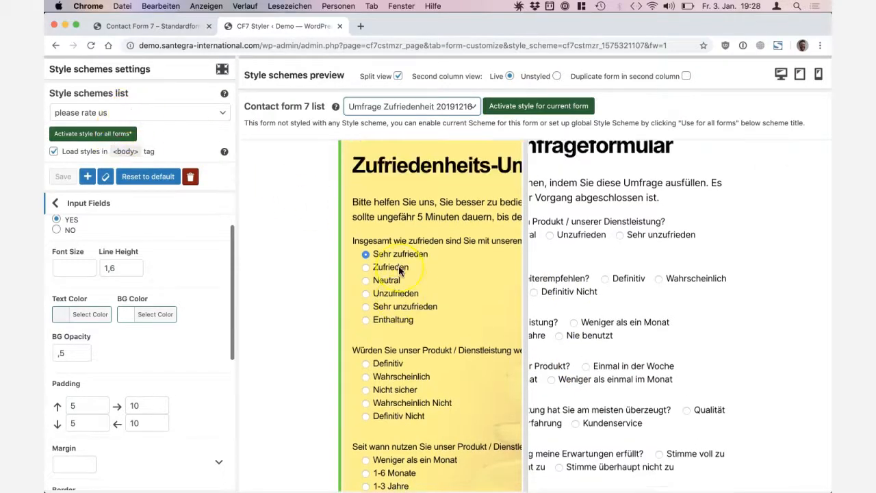
{"action": "scroll", "coordinate": [400, 271], "scroll_direction": "down", "scroll_amount": 15}
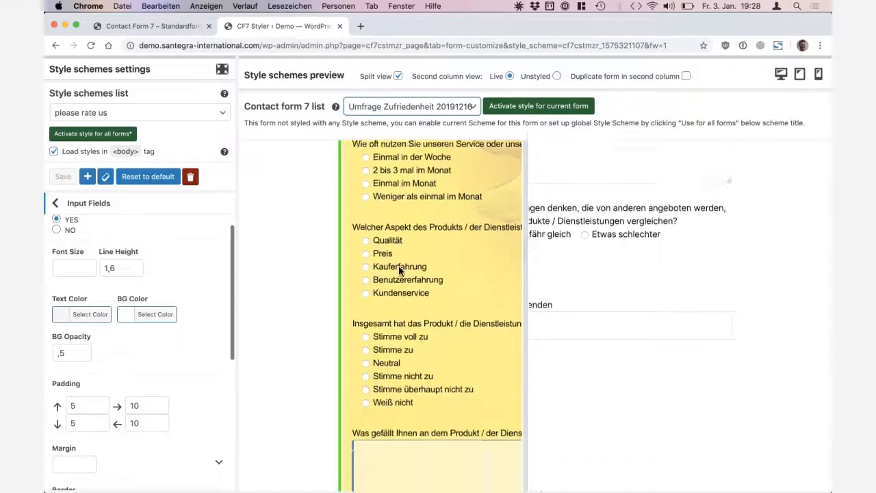
{"action": "scroll", "coordinate": [399, 267], "scroll_direction": "up", "scroll_amount": 10}
Activate the "please rate us" style for all forms and review the survey form in the split preview.
{"action": "left_click", "coordinate": [123, 135]}
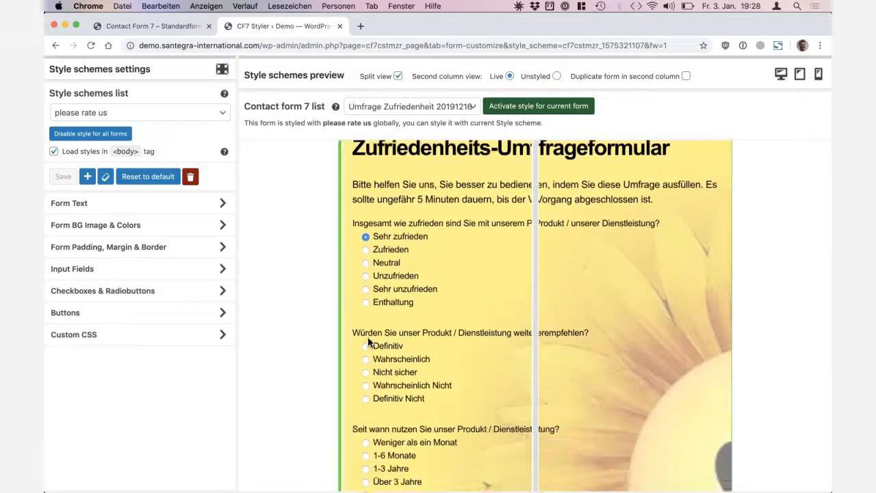
{"action": "scroll", "coordinate": [368, 341], "scroll_direction": "down", "scroll_amount": 3}
{"action": "scroll", "coordinate": [364, 338], "scroll_direction": "up", "scroll_amount": 3}
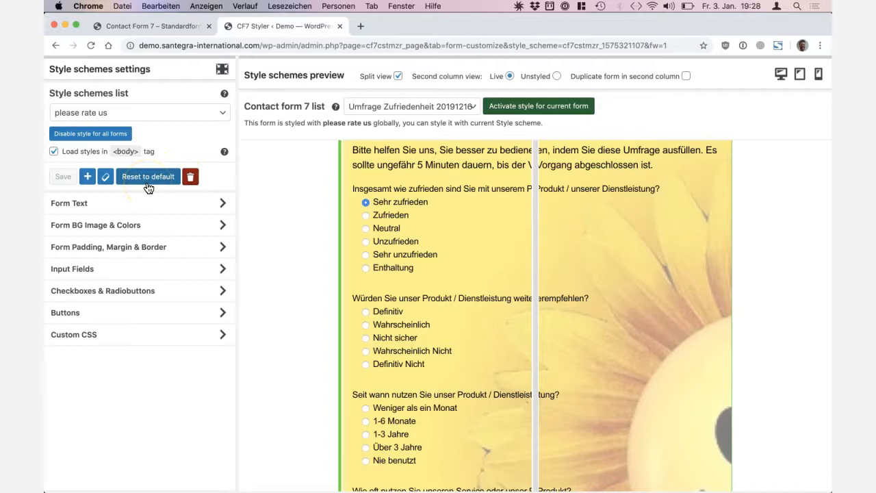
{"action": "scroll", "coordinate": [483, 268], "scroll_direction": "up", "scroll_amount": 2}
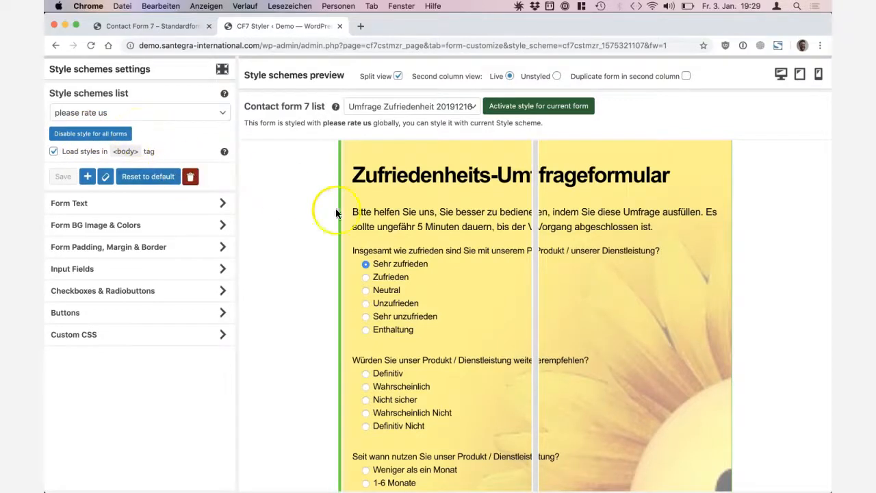
{"action": "scroll", "coordinate": [333, 228], "scroll_direction": "down", "scroll_amount": 5}
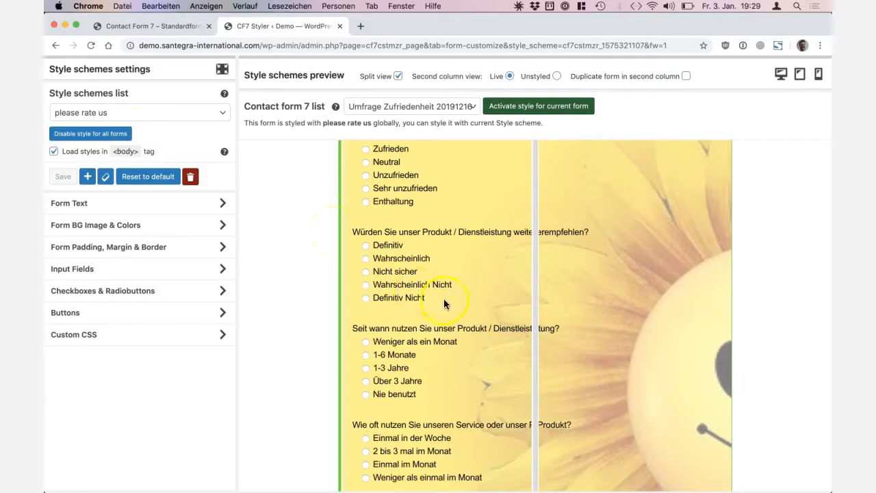
{"action": "scroll", "coordinate": [252, 238], "scroll_direction": "up", "scroll_amount": 1}
Set the form background image's size to Repeat vertical, trying the centre position before restoring the top-left one.
{"action": "left_click", "coordinate": [120, 226]}
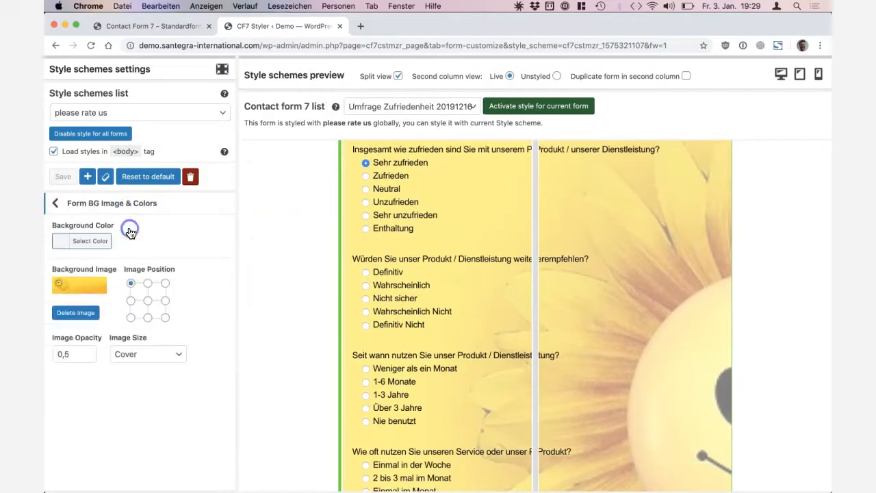
{"action": "left_click", "coordinate": [144, 301]}
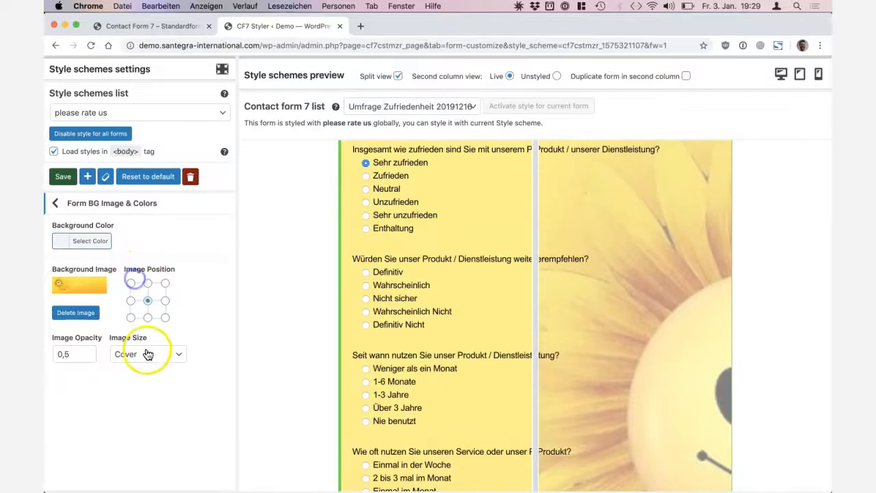
{"action": "left_click", "coordinate": [130, 283]}
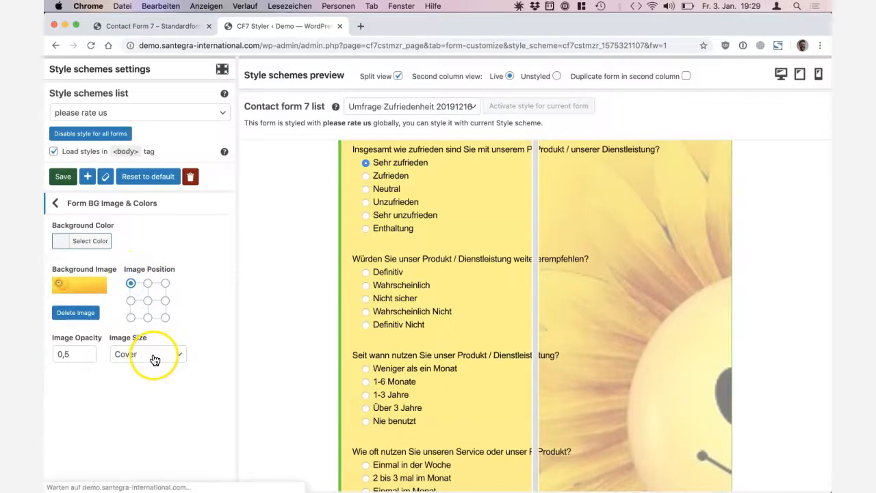
{"action": "left_click", "coordinate": [156, 355]}
{"action": "left_click", "coordinate": [166, 382]}
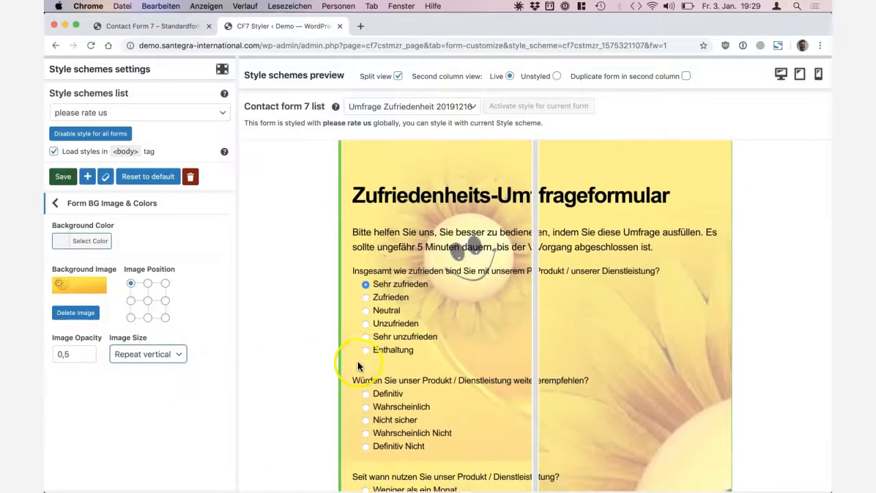
{"action": "scroll", "coordinate": [357, 361], "scroll_direction": "down", "scroll_amount": 5}
{"action": "scroll", "coordinate": [357, 361], "scroll_direction": "down", "scroll_amount": 2}
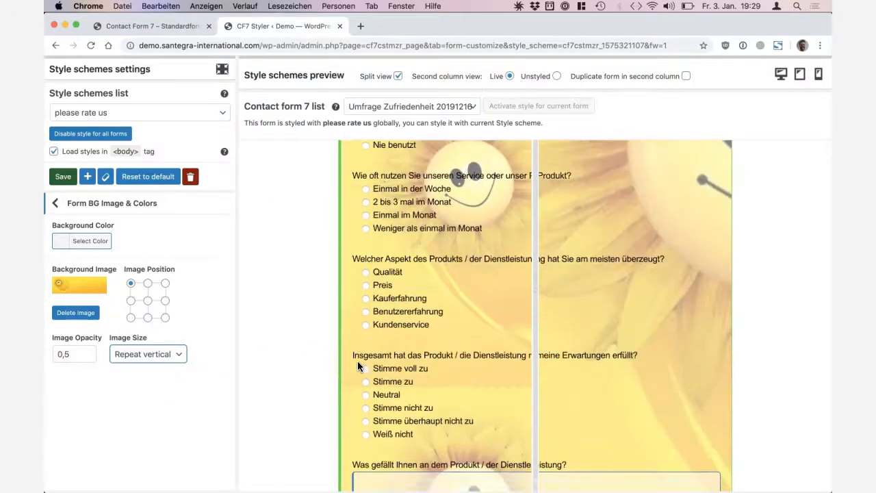
{"action": "scroll", "coordinate": [438, 341], "scroll_direction": "up", "scroll_amount": 10}
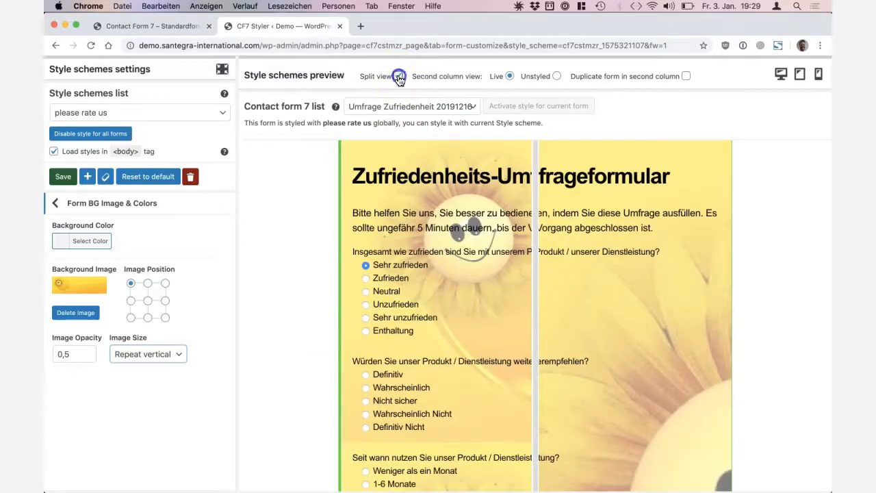
Turn off the split view and examine the vertically repeating background down to the end of the survey form.
{"action": "left_click", "coordinate": [398, 76]}
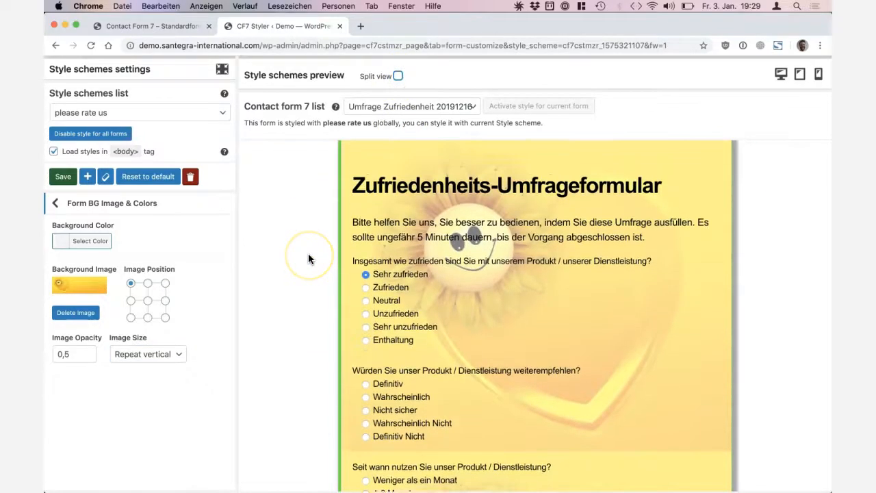
{"action": "scroll", "coordinate": [308, 253], "scroll_direction": "down", "scroll_amount": 10}
{"action": "scroll", "coordinate": [308, 250], "scroll_direction": "down", "scroll_amount": 5}
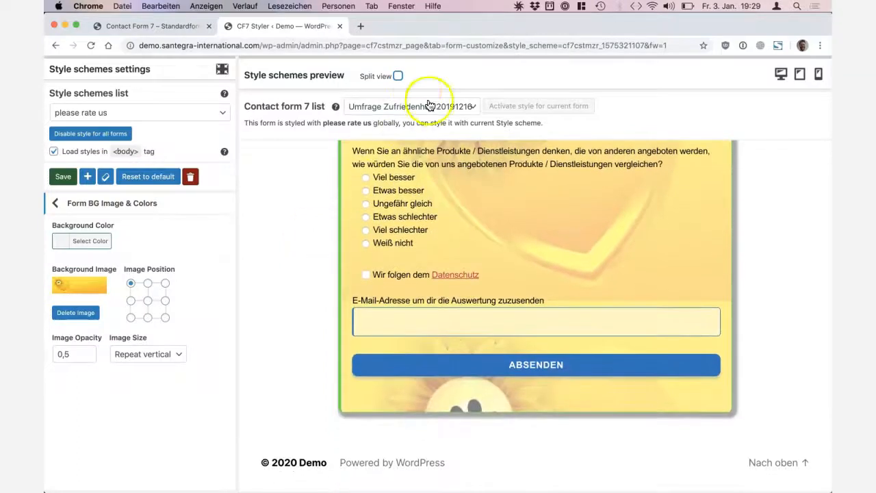
Re-enable split view and move the divider toward the form's left edge and back to the middle to compare backgrounds.
{"action": "left_click", "coordinate": [398, 76]}
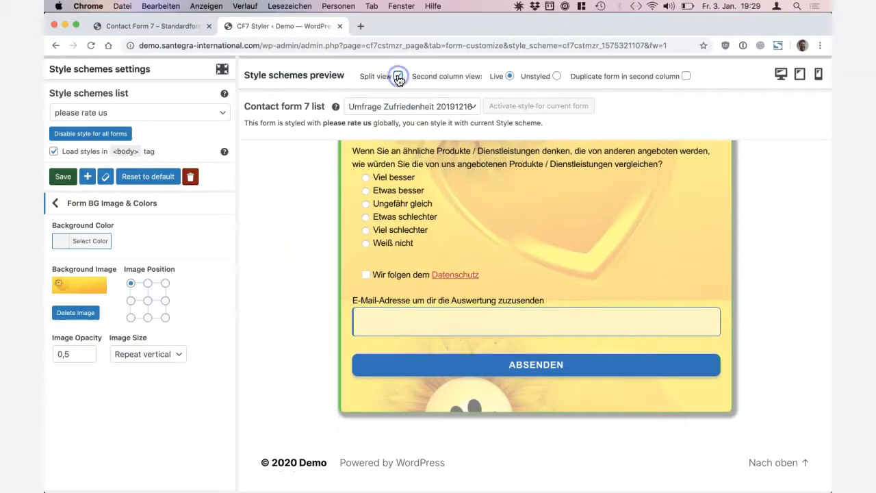
{"action": "scroll", "coordinate": [505, 194], "scroll_direction": "up", "scroll_amount": 10}
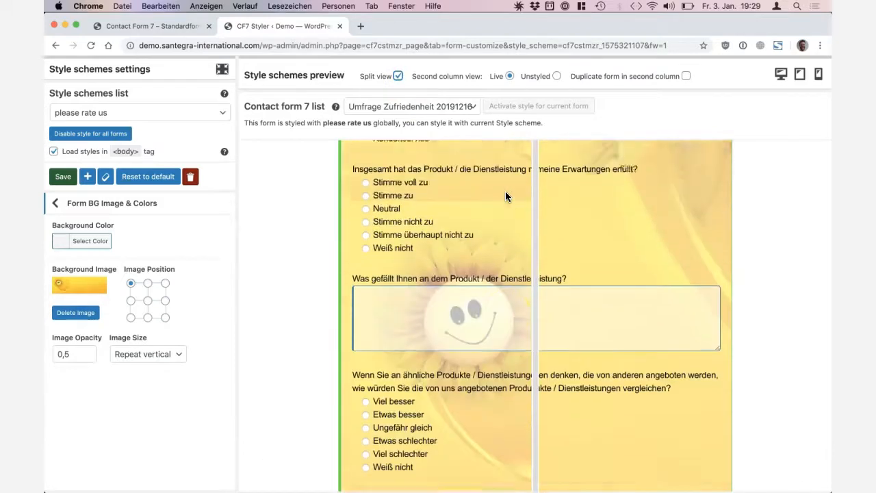
{"action": "left_click_drag", "start_coordinate": [531, 204], "coordinate": [391, 209]}
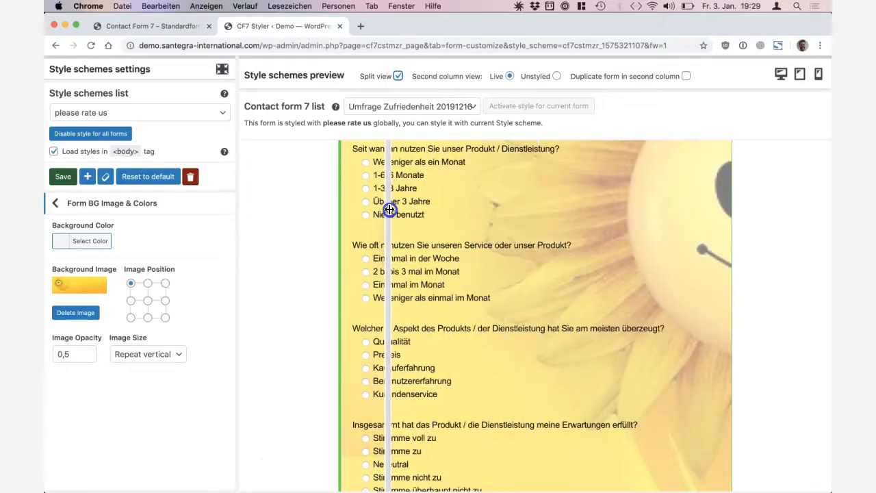
{"action": "scroll", "coordinate": [511, 215], "scroll_direction": "up", "scroll_amount": 4}
{"action": "scroll", "coordinate": [511, 215], "scroll_direction": "down", "scroll_amount": 5}
{"action": "scroll", "coordinate": [510, 216], "scroll_direction": "down", "scroll_amount": 1}
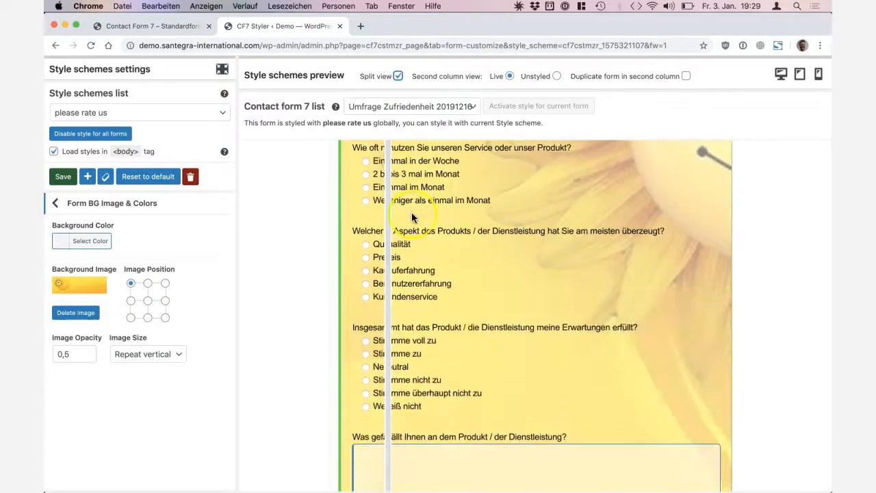
{"action": "left_click_drag", "start_coordinate": [389, 212], "coordinate": [538, 210]}
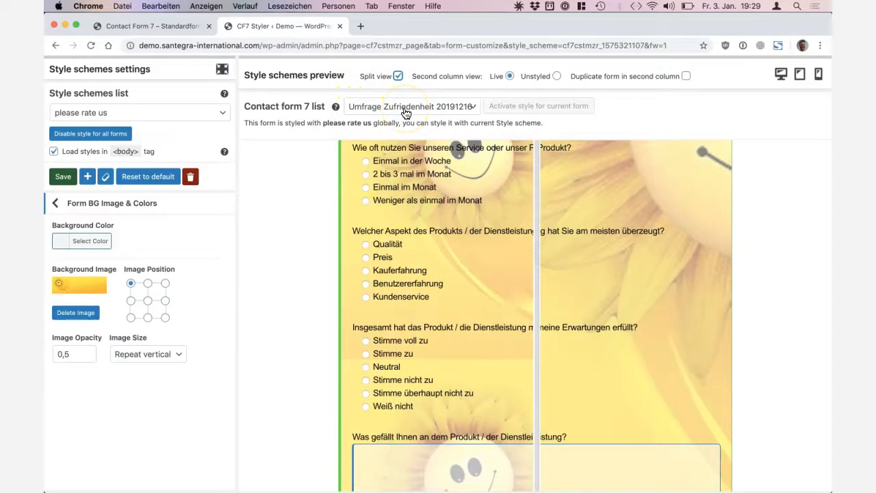
Create a new style scheme named "survey customer happyness" that copies the settings of the current "please rate us" scheme.
{"action": "left_click", "coordinate": [126, 112]}
{"action": "left_click", "coordinate": [251, 167]}
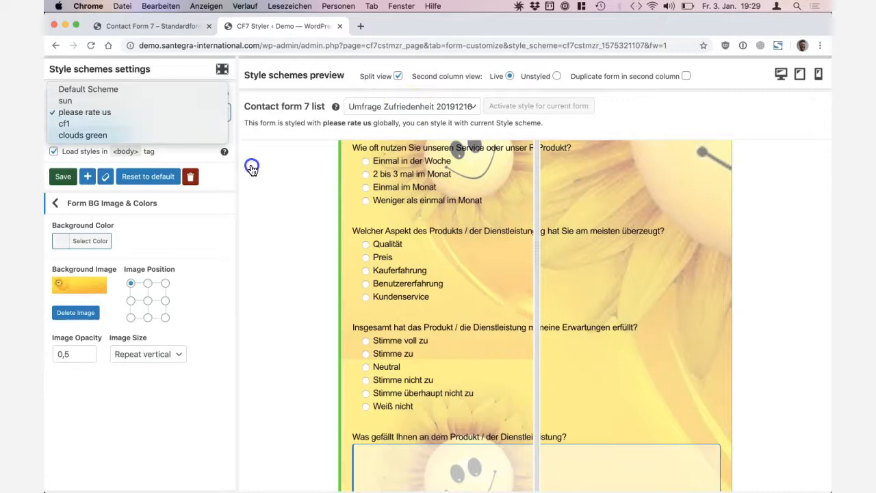
{"action": "left_click", "coordinate": [88, 177]}
{"action": "type", "text": "survey customer happ"}
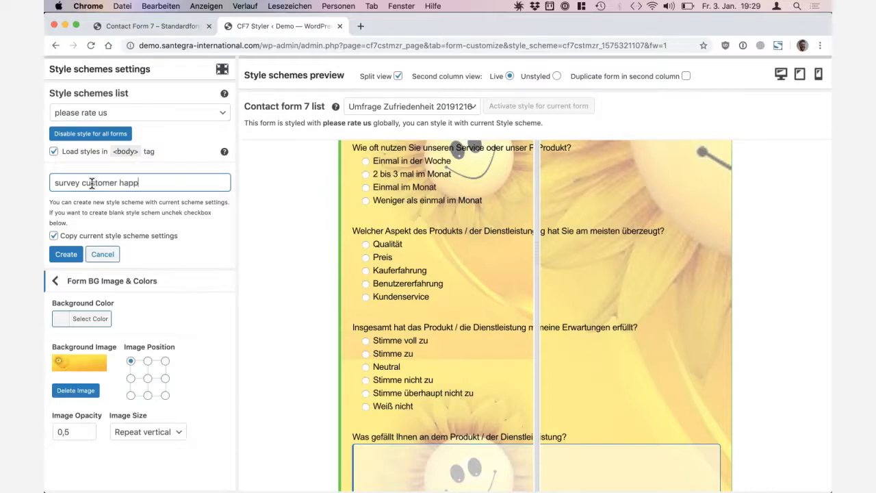
{"action": "type", "text": "yness"}
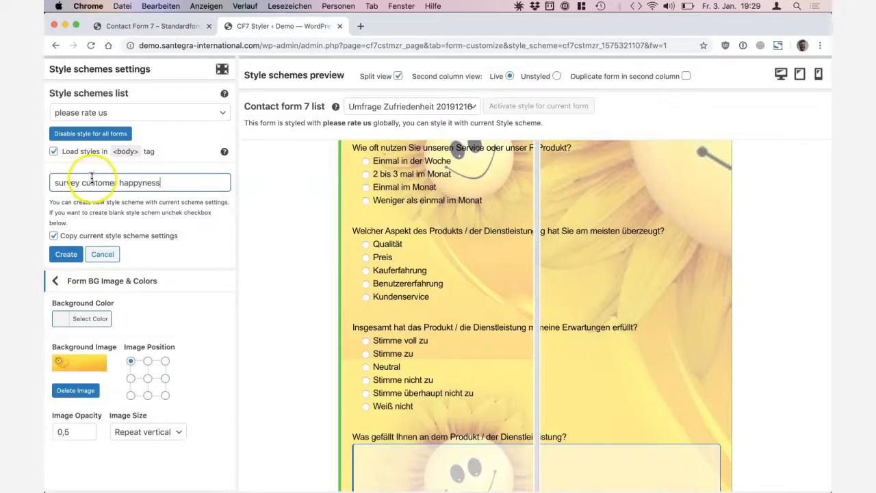
{"action": "left_click", "coordinate": [56, 255]}
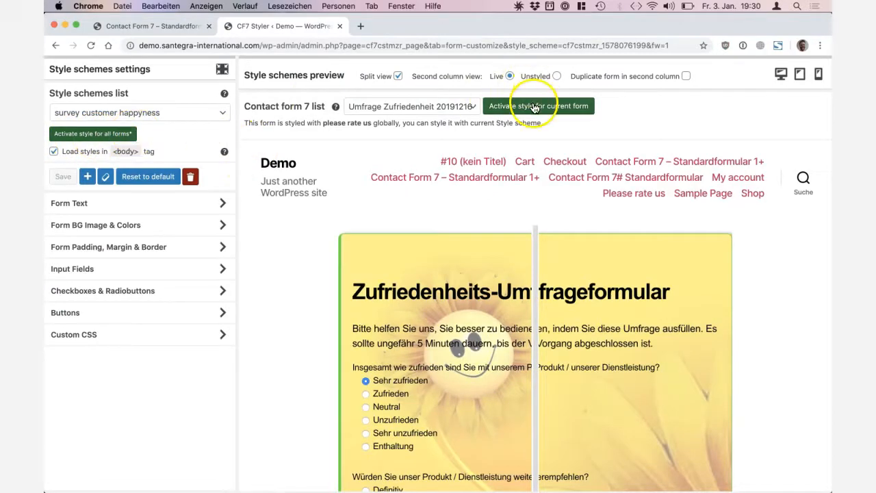
Activate the "survey customer happyness" style for the current survey form only and review the form in the preview.
{"action": "scroll", "coordinate": [587, 364], "scroll_direction": "down", "scroll_amount": 5}
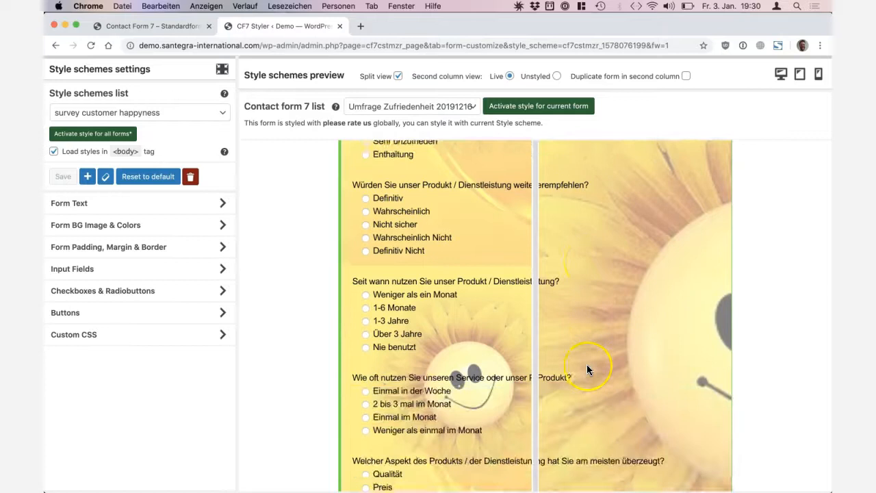
{"action": "scroll", "coordinate": [671, 391], "scroll_direction": "up", "scroll_amount": 4}
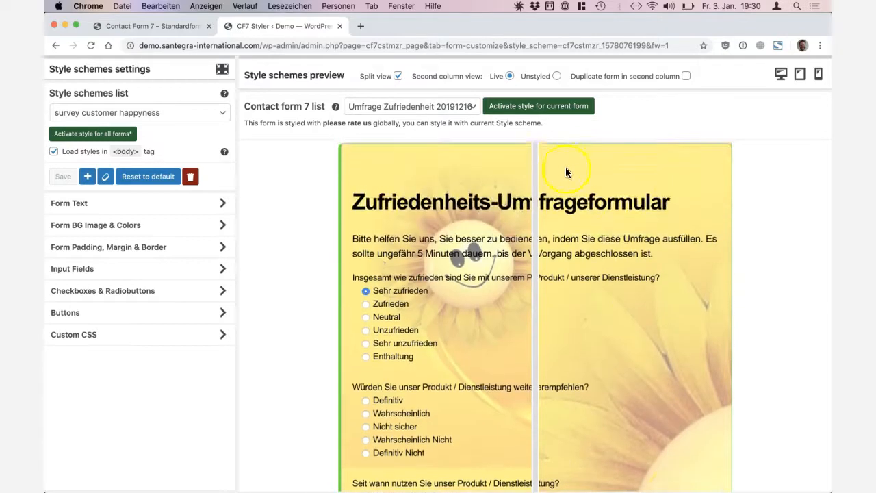
{"action": "left_click", "coordinate": [544, 107]}
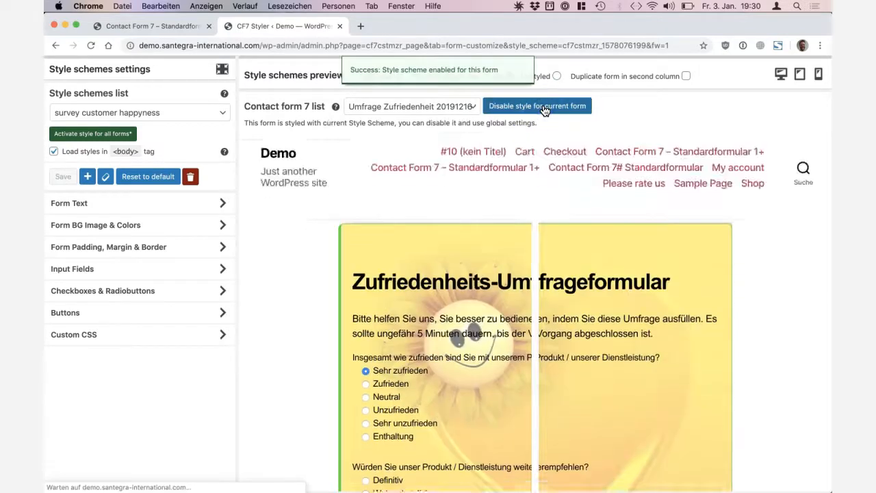
{"action": "scroll", "coordinate": [522, 370], "scroll_direction": "down", "scroll_amount": 8}
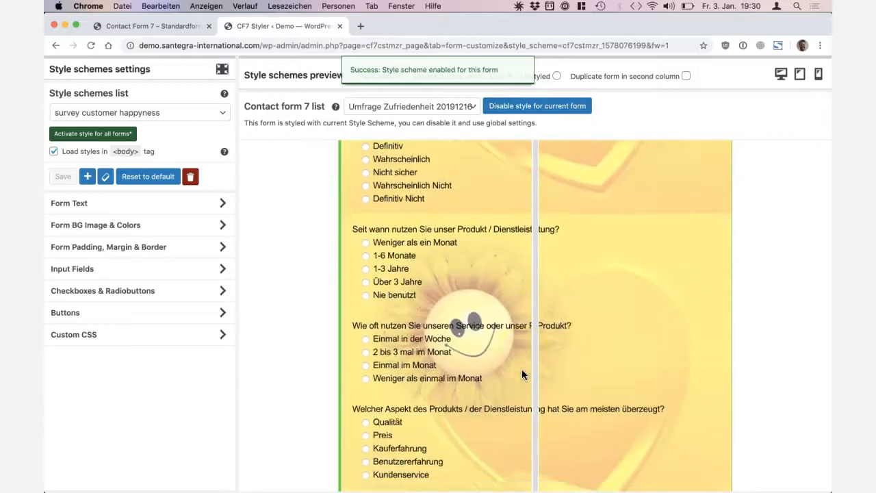
{"action": "scroll", "coordinate": [522, 369], "scroll_direction": "down", "scroll_amount": 1}
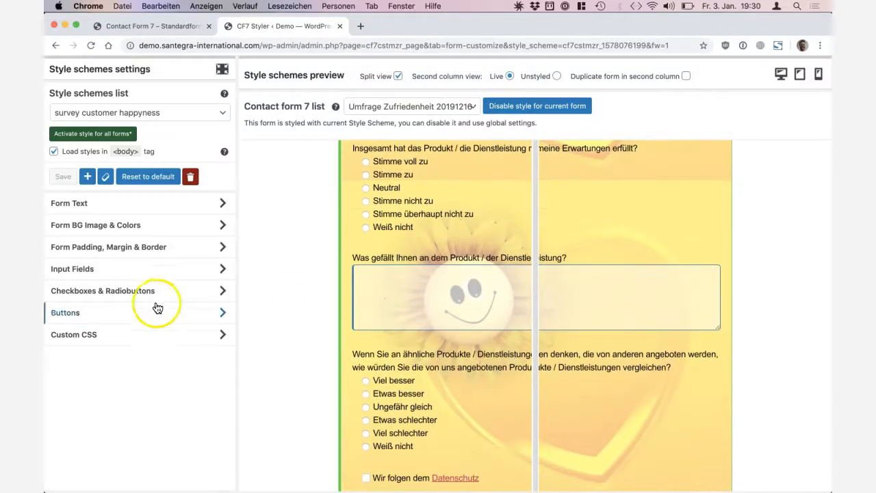
Try setting one radiobutton item per line to NO and compare the layouts with the form duplicated in the second column.
{"action": "left_click", "coordinate": [134, 293]}
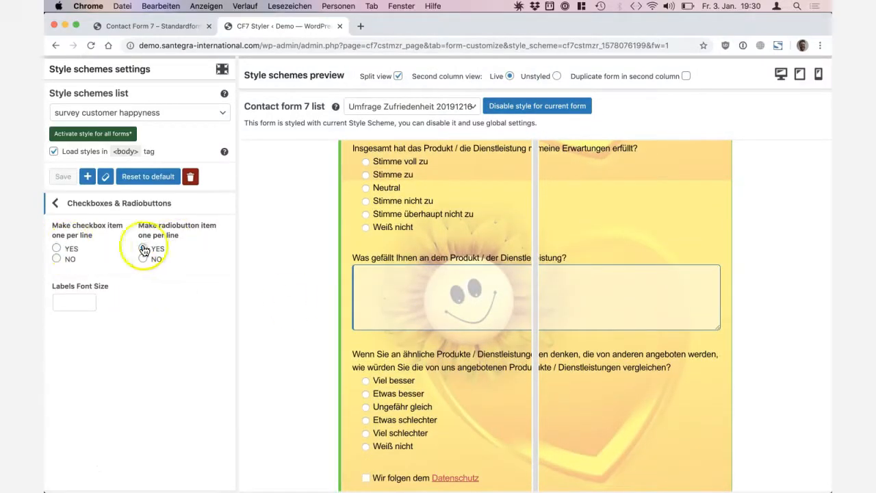
{"action": "left_click", "coordinate": [137, 259]}
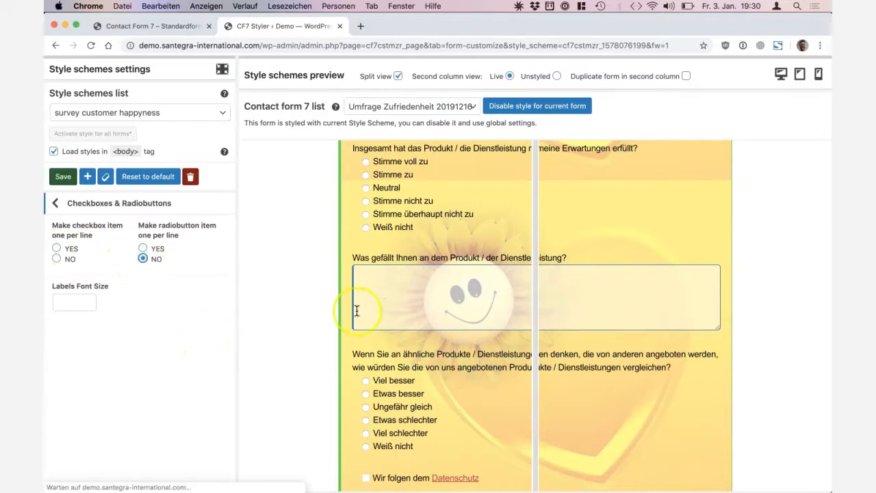
{"action": "scroll", "coordinate": [357, 311], "scroll_direction": "up", "scroll_amount": 10}
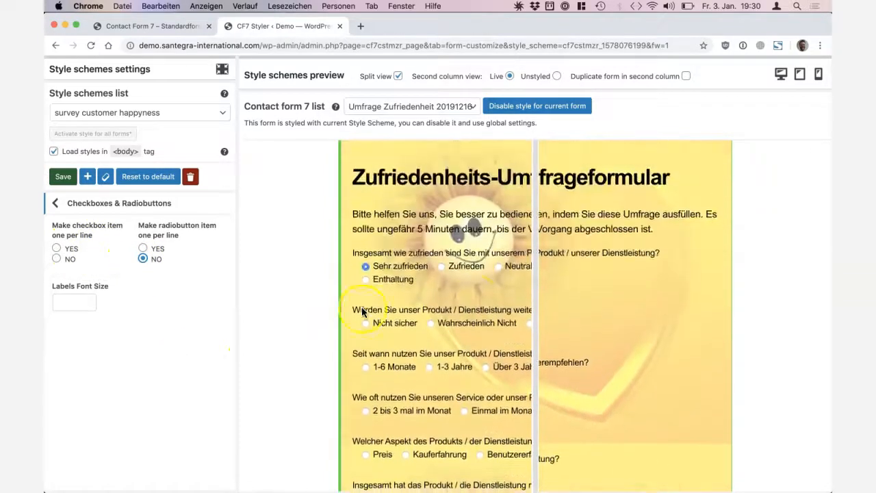
{"action": "mouse_move", "coordinate": [541, 279]}
{"action": "left_mouse_down"}
{"action": "mouse_move", "coordinate": [470, 278]}
{"action": "mouse_move", "coordinate": [541, 280]}
{"action": "left_mouse_up"}
{"action": "left_click", "coordinate": [686, 76]}
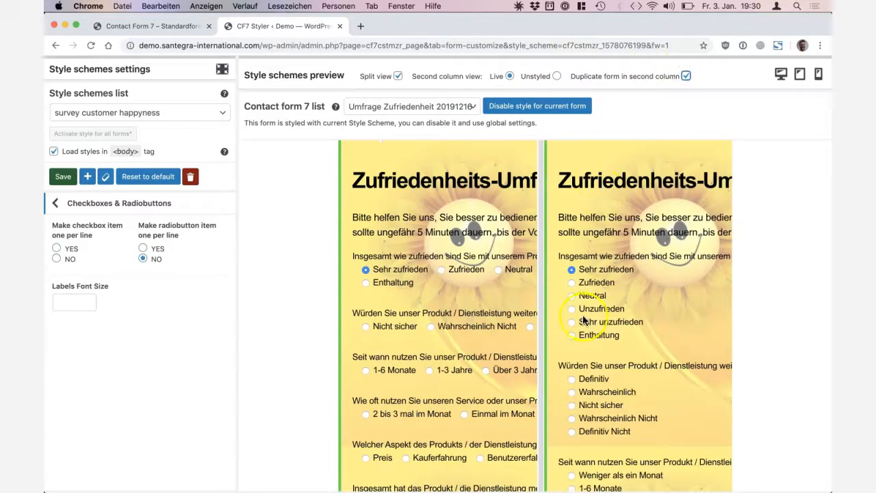
{"action": "scroll", "coordinate": [412, 350], "scroll_direction": "down", "scroll_amount": 8}
{"action": "scroll", "coordinate": [412, 349], "scroll_direction": "up", "scroll_amount": 5}
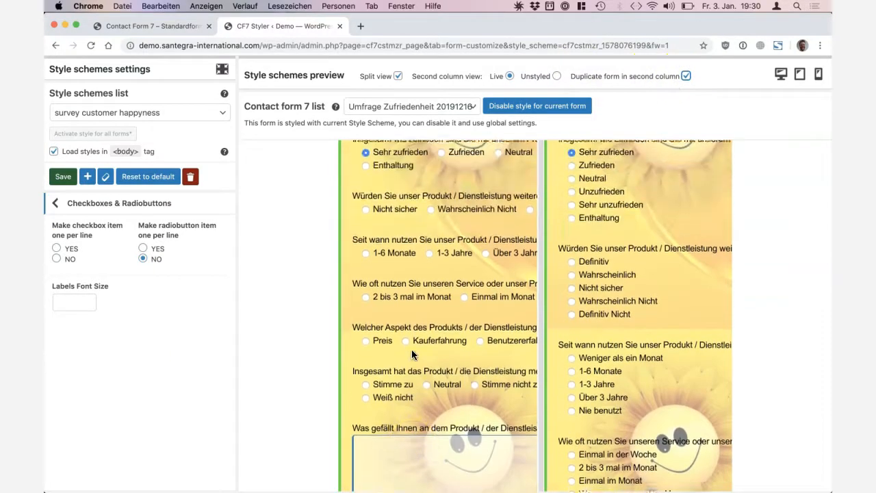
{"action": "scroll", "coordinate": [412, 349], "scroll_direction": "up", "scroll_amount": 3}
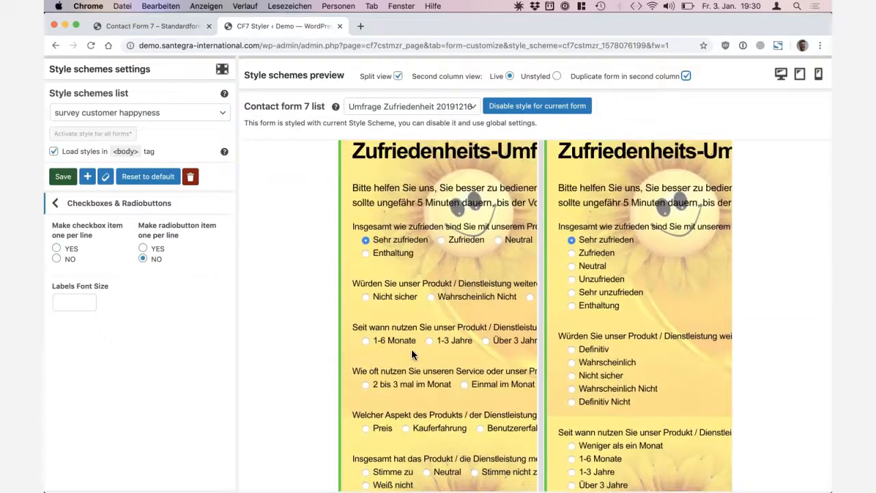
Set one radiobutton item per line to YES, check the survey form, and leave the Checkboxes & Radiobuttons settings.
{"action": "left_click", "coordinate": [143, 248]}
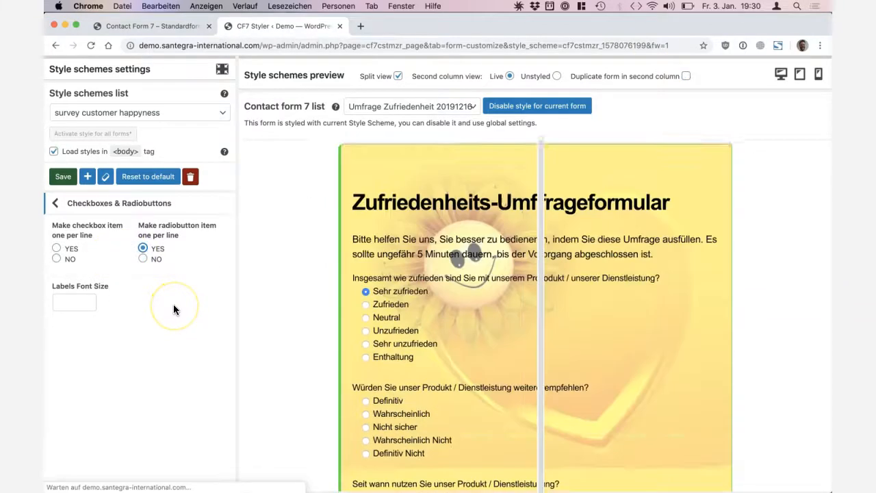
{"action": "scroll", "coordinate": [430, 303], "scroll_direction": "down", "scroll_amount": 4}
{"action": "scroll", "coordinate": [430, 302], "scroll_direction": "up", "scroll_amount": 6}
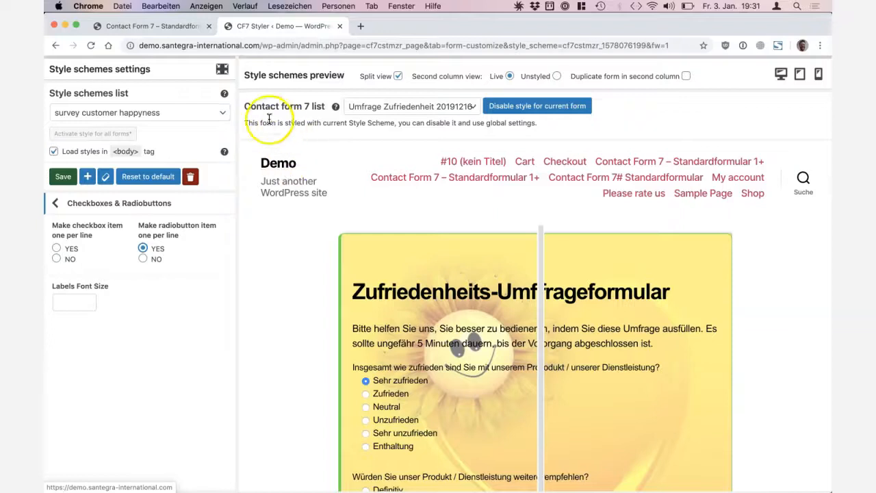
{"action": "left_click", "coordinate": [81, 203]}
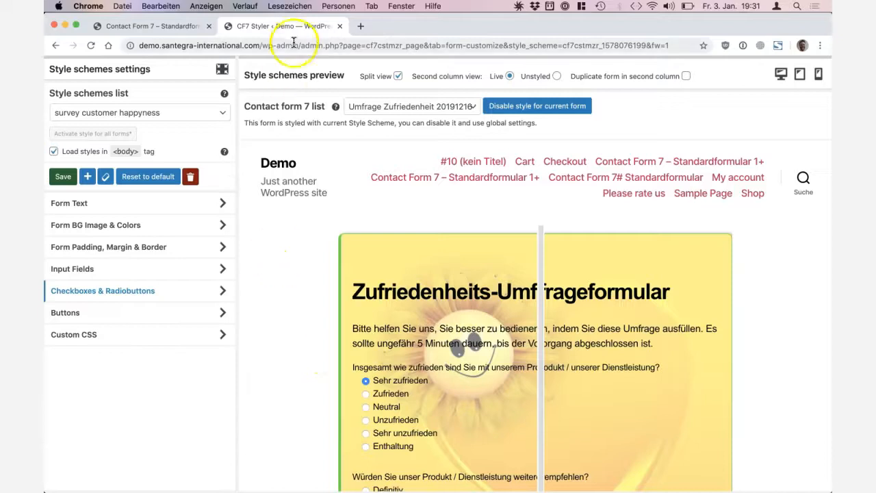
Inspect the preview page header's HTML and CSS rules in the browser developer tools, and close them.
{"action": "right_click", "coordinate": [381, 212]}
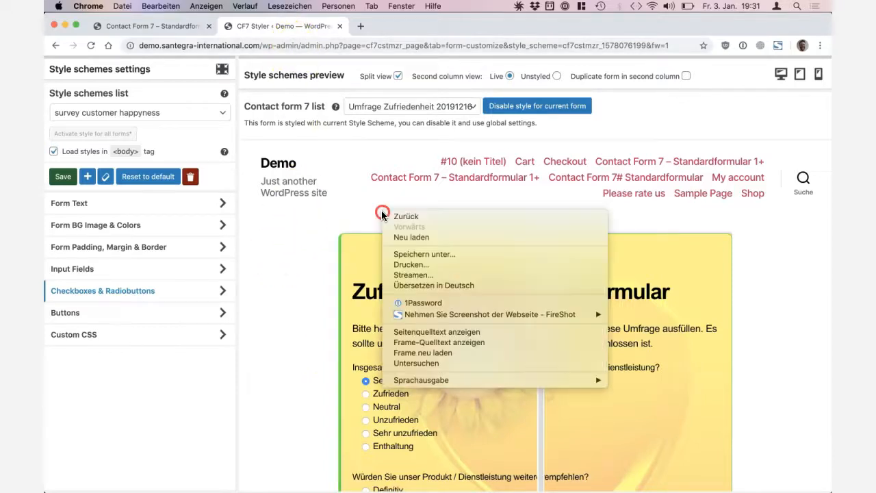
{"action": "left_click", "coordinate": [426, 362]}
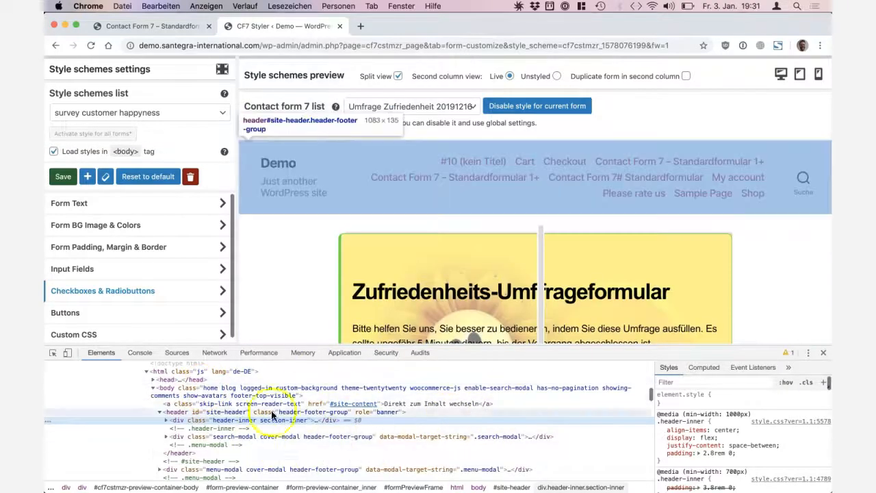
{"action": "scroll", "coordinate": [714, 451], "scroll_direction": "down", "scroll_amount": 1}
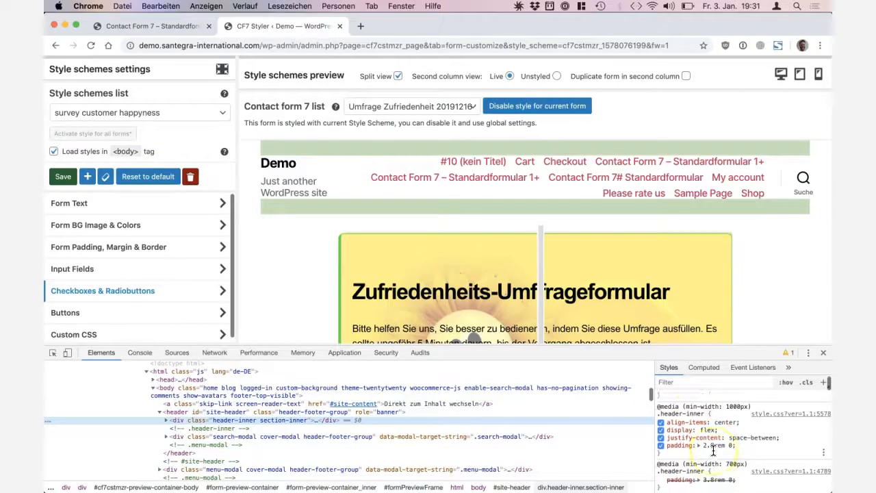
{"action": "scroll", "coordinate": [713, 451], "scroll_direction": "up", "scroll_amount": 1}
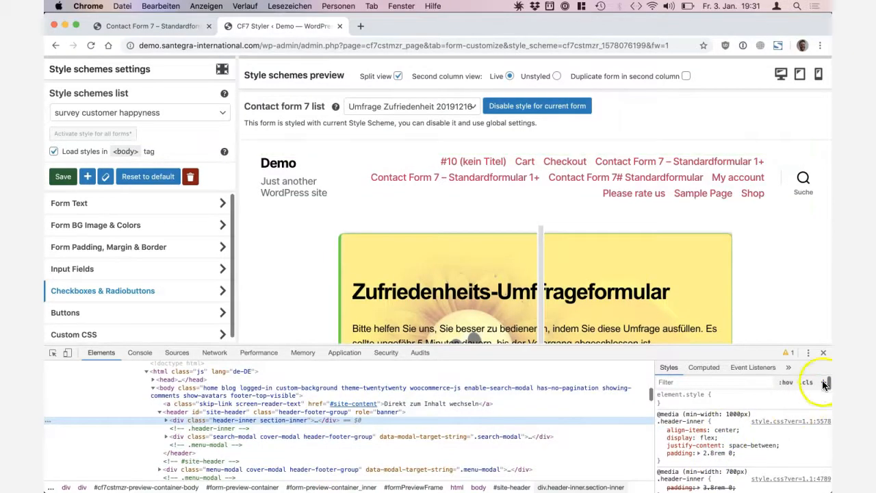
{"action": "left_click", "coordinate": [824, 353]}
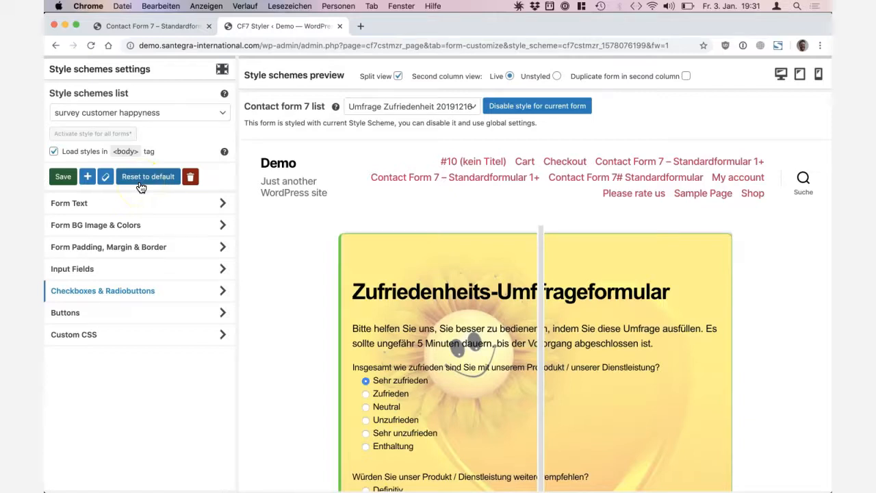
{"action": "left_click_drag", "start_coordinate": [190, 172], "coordinate": [215, 164]}
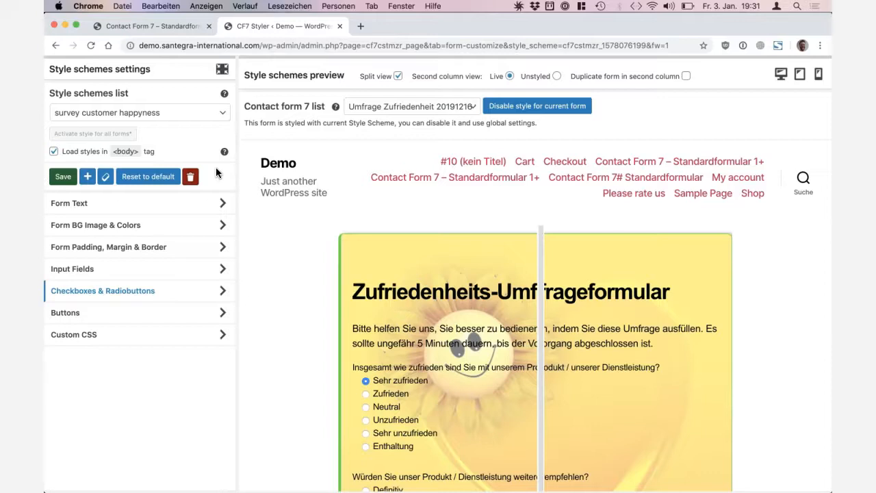
Switch to the front-end contact form page, go to its WordPress dashboard, and open the CF7 Styler account page.
{"action": "left_click", "coordinate": [153, 27]}
{"action": "mouse_move", "coordinate": [92, 67]}
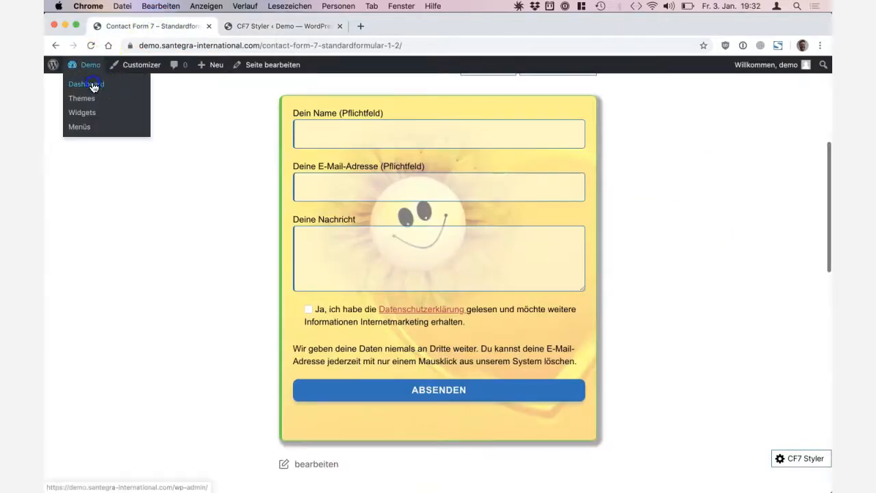
{"action": "left_click", "coordinate": [94, 85]}
{"action": "mouse_move", "coordinate": [86, 227]}
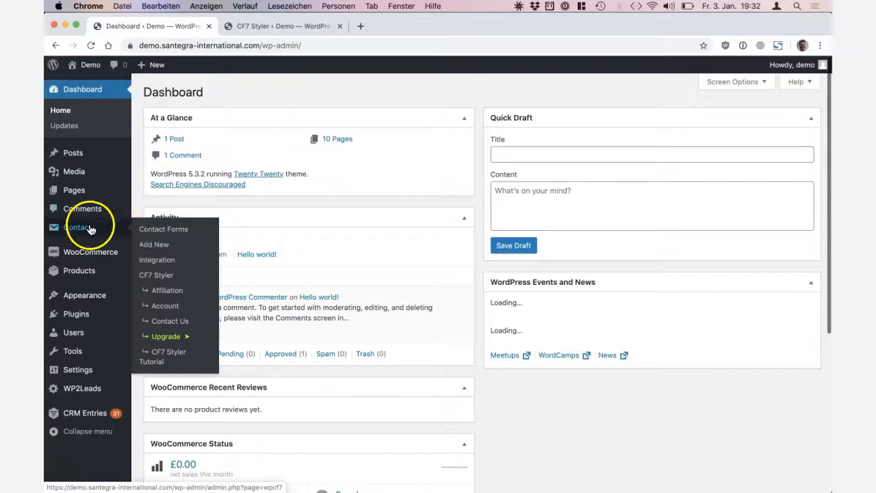
{"action": "left_click", "coordinate": [179, 312]}
Request a verification mail for the e-mail address in the plugin's account details.
{"action": "left_click_drag", "start_coordinate": [209, 182], "coordinate": [368, 189]}
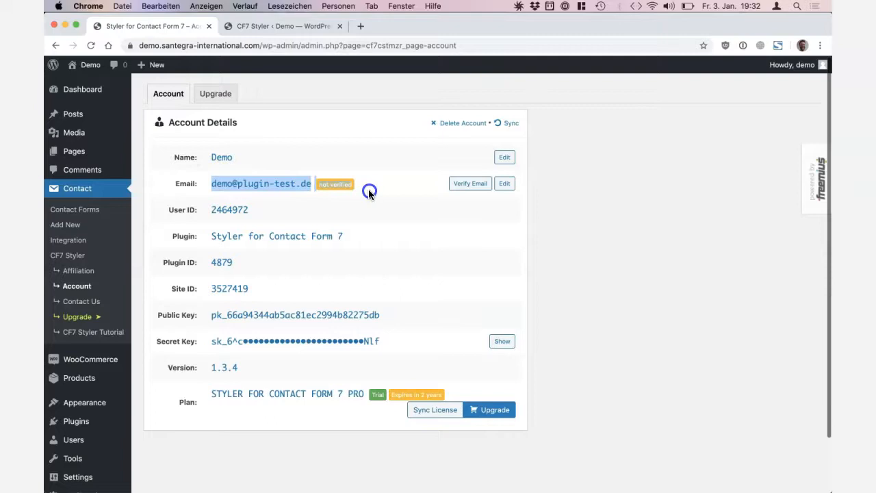
{"action": "left_click", "coordinate": [369, 190]}
{"action": "left_click_drag", "start_coordinate": [206, 182], "coordinate": [385, 180]}
{"action": "left_click", "coordinate": [385, 181]}
{"action": "left_click", "coordinate": [471, 183]}
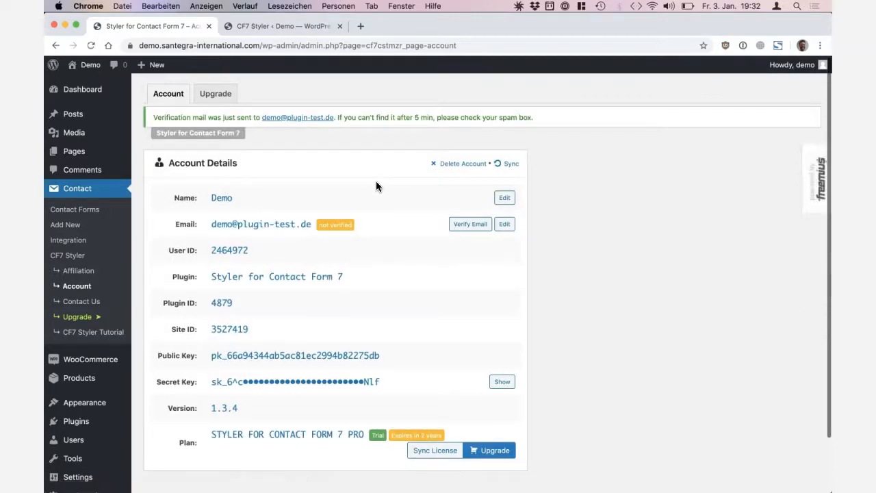
Open the CF7 Styler Tutorial page with the introductory video.
{"action": "left_click_drag", "start_coordinate": [206, 223], "coordinate": [164, 224]}
{"action": "left_click", "coordinate": [165, 225]}
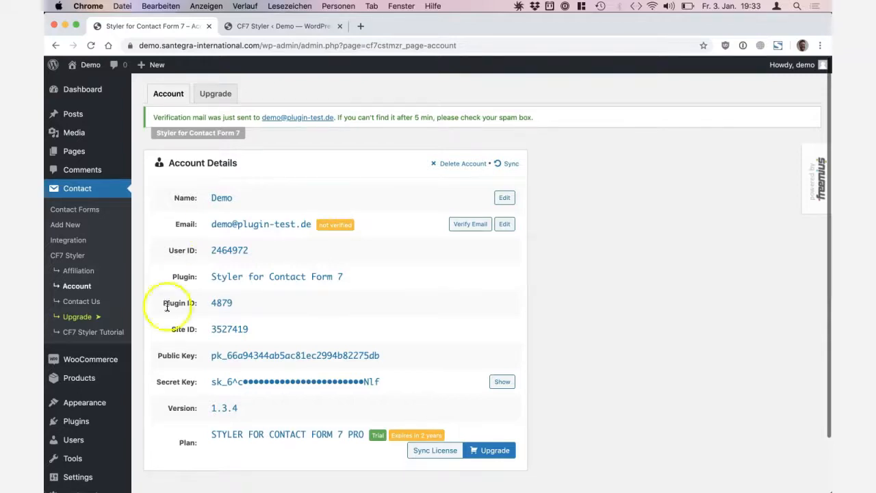
{"action": "left_click", "coordinate": [118, 332]}
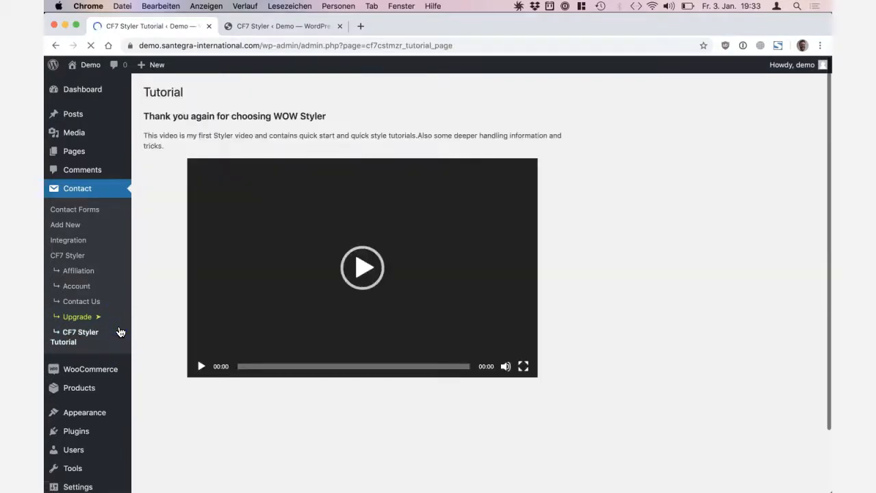